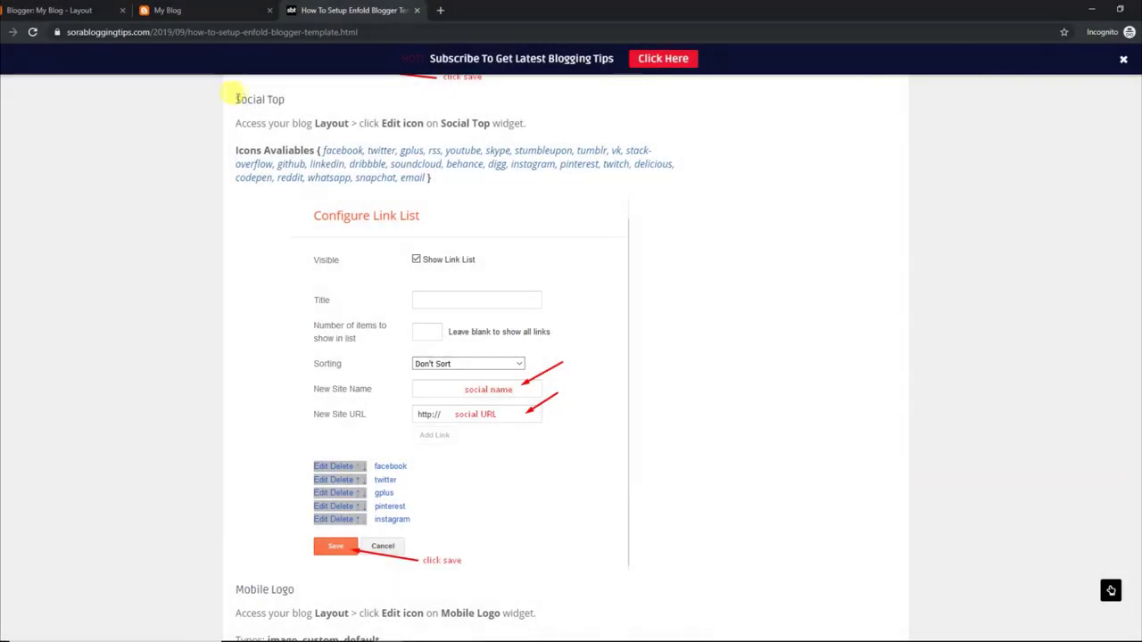
Read the guide's Social Top instructions and available icon names, and look at the blog's top social icons
triple_click(301, 101)
left_click(252, 126)
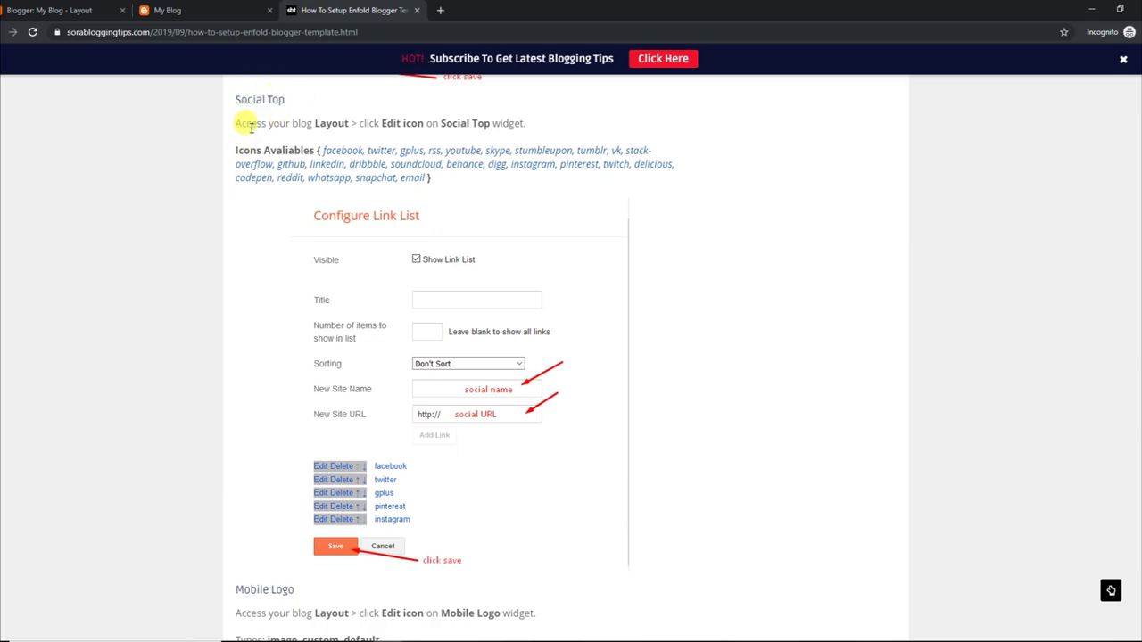
left_click_drag(253, 125, 502, 122)
left_click(246, 164)
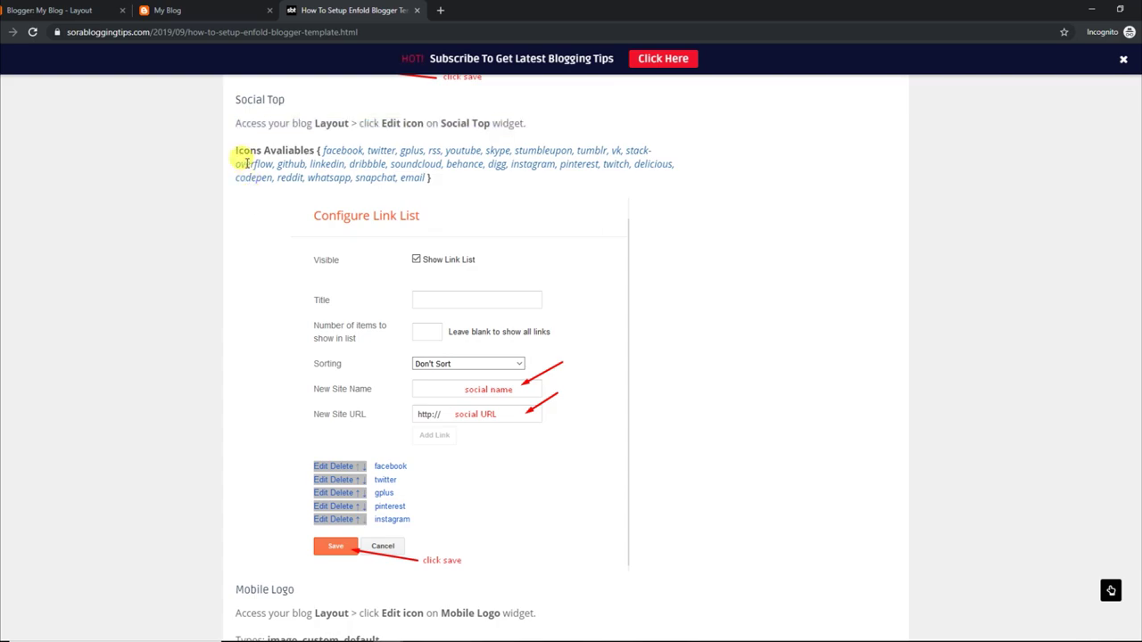
left_click_drag(236, 150, 442, 186)
left_click(451, 193)
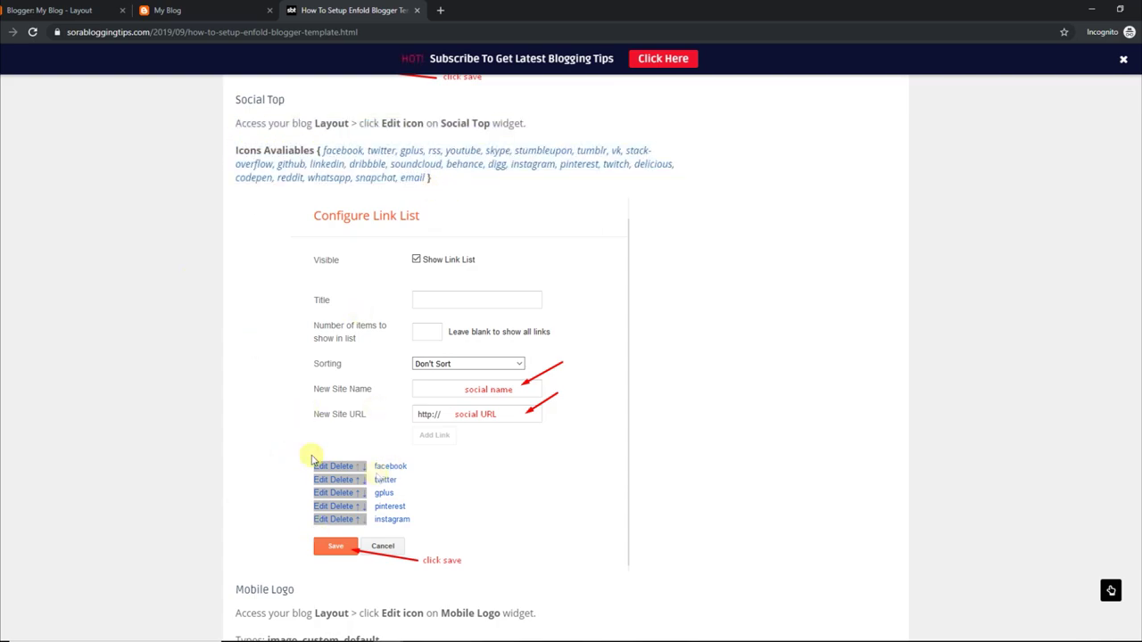
left_click(191, 9)
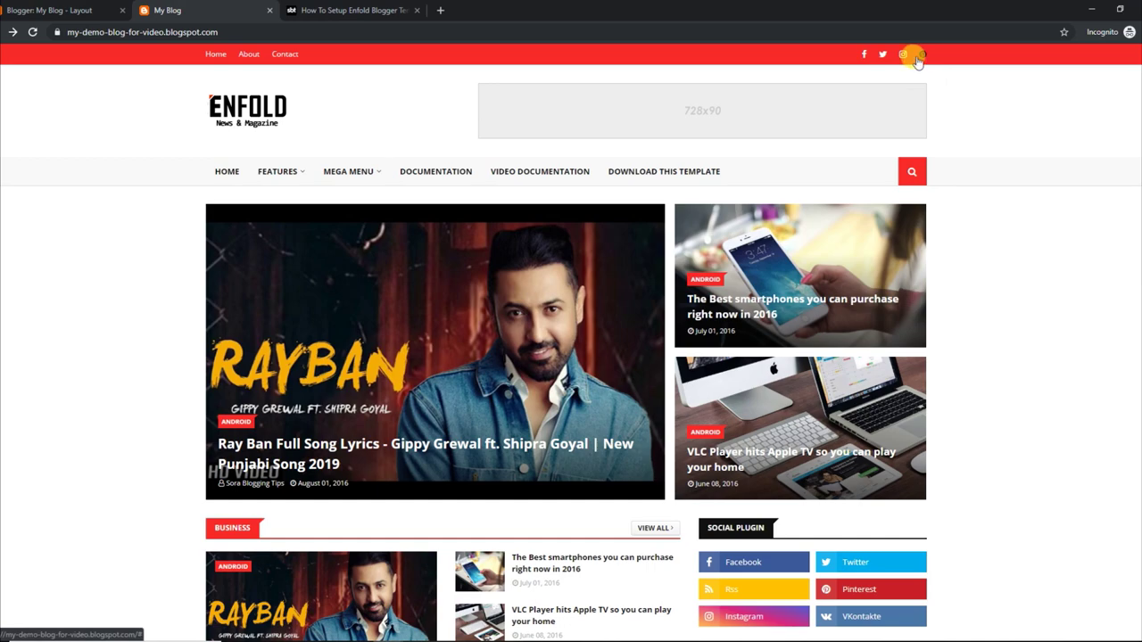
Delete the facebook link from the Social Top link list, save the widget and reload the blog
left_click(38, 7)
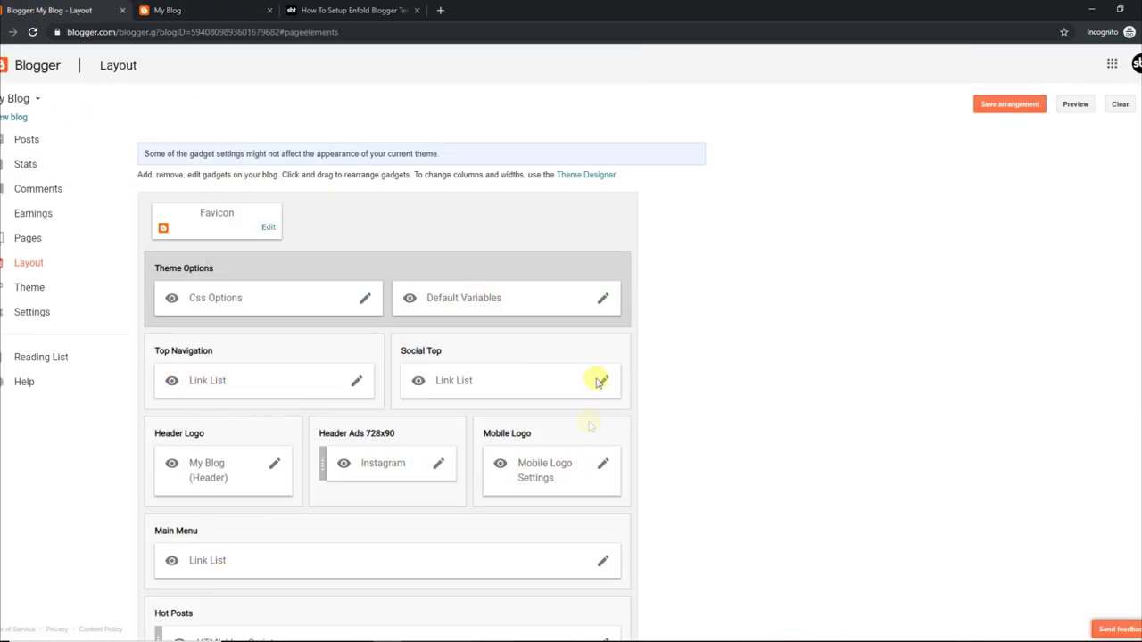
left_click(603, 381)
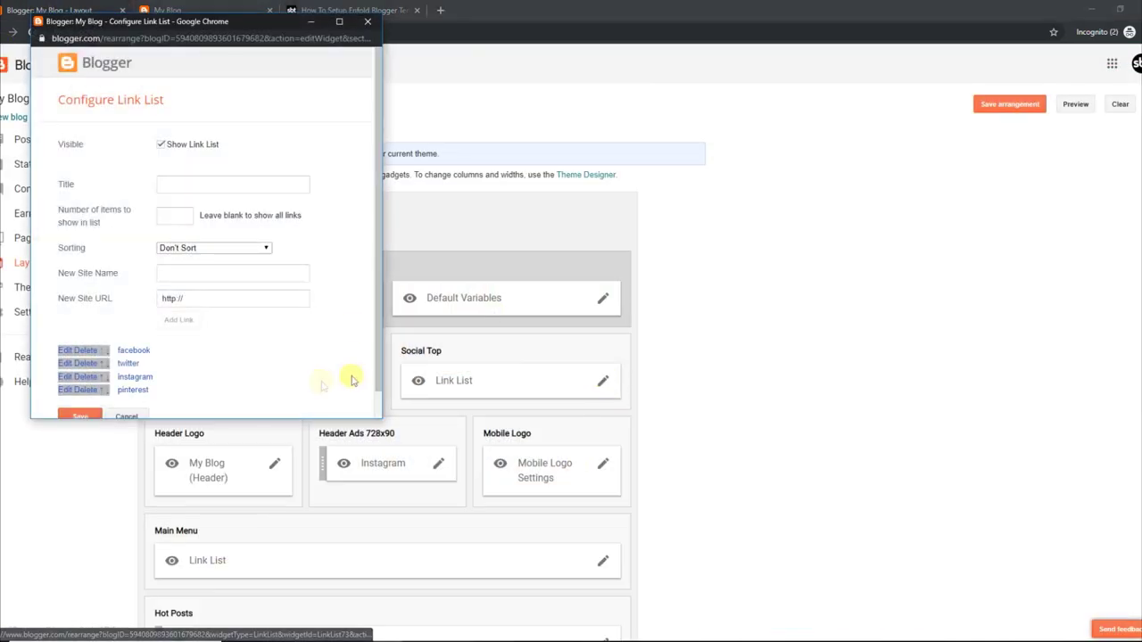
scroll(377, 281, "down", 1)
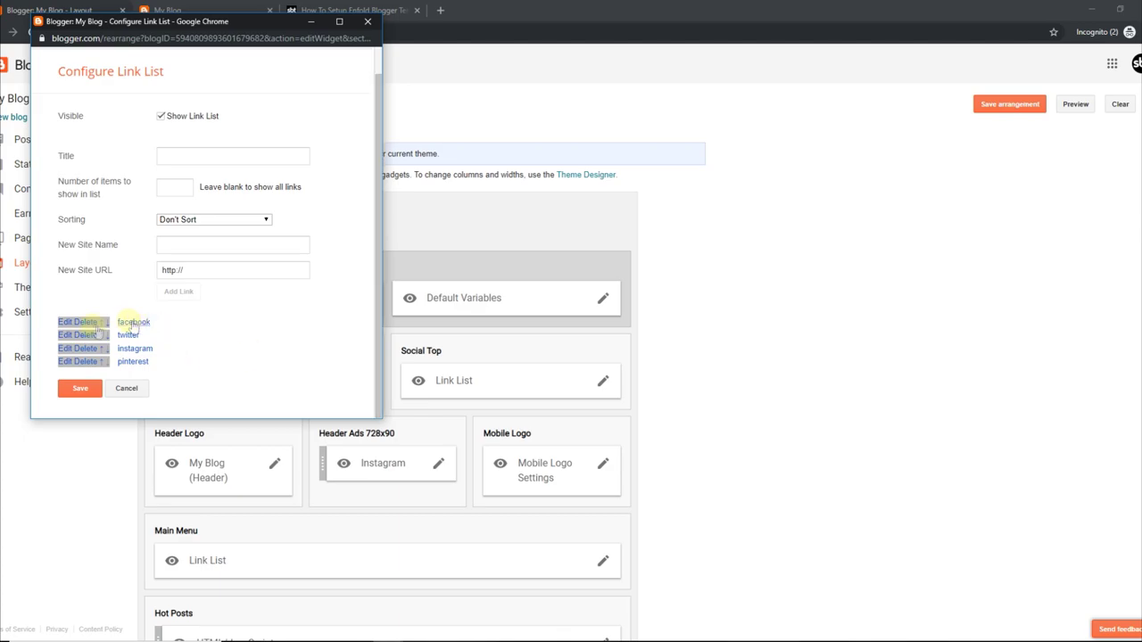
left_click(79, 388)
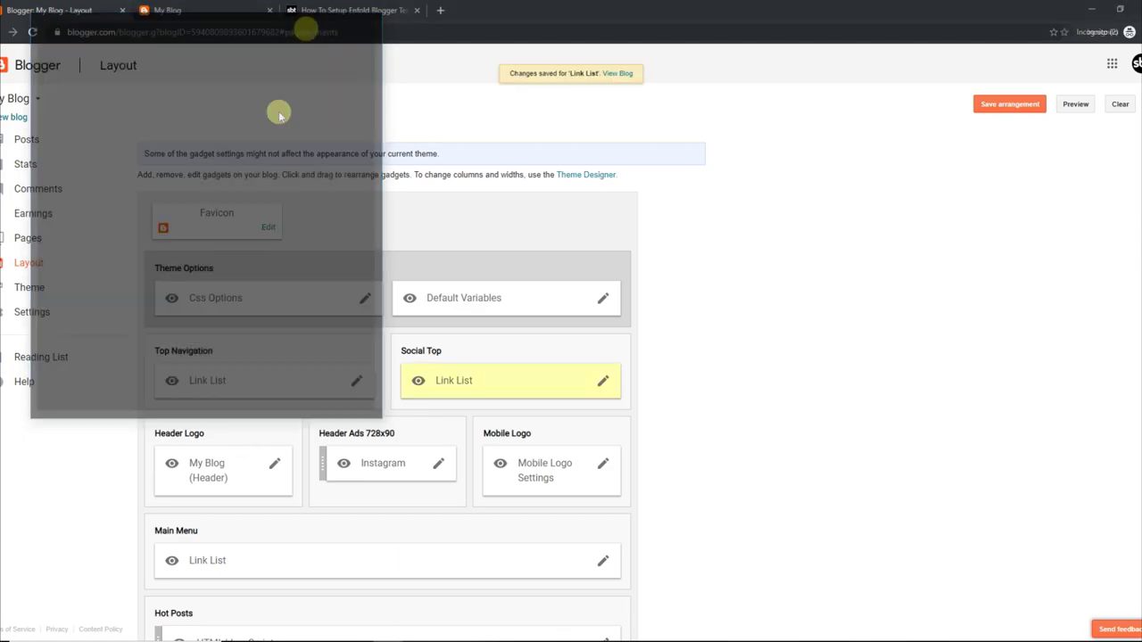
left_click(237, 8)
left_click(32, 31)
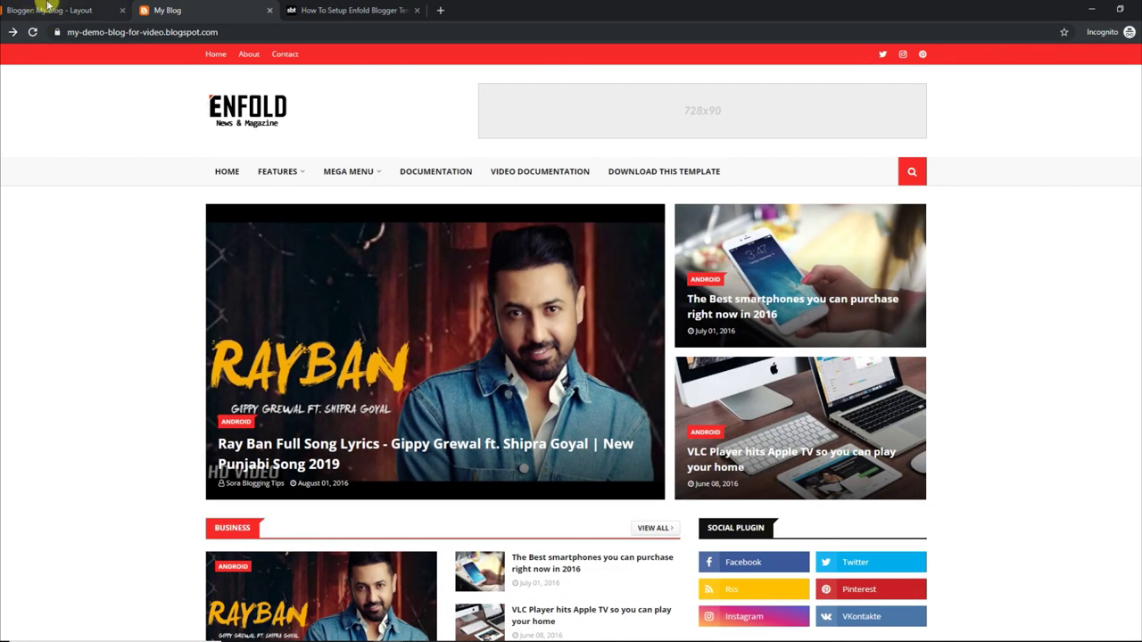
Add a link named facebook to the Social Top link list, save the widget and reload the blog
left_click(43, 10)
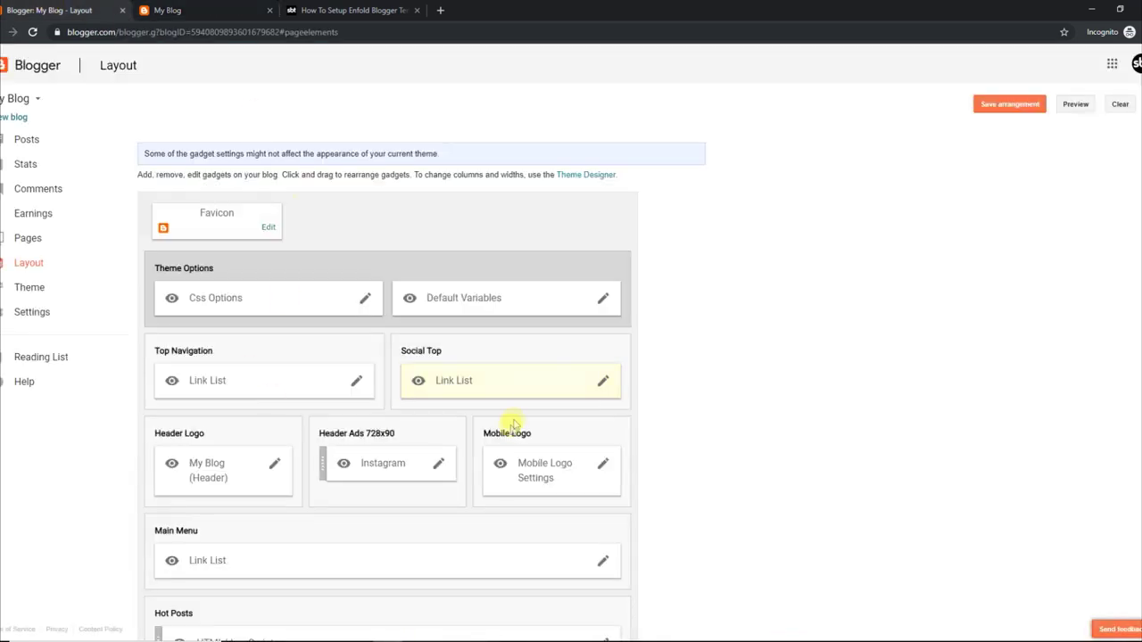
left_click(603, 382)
left_click(218, 271)
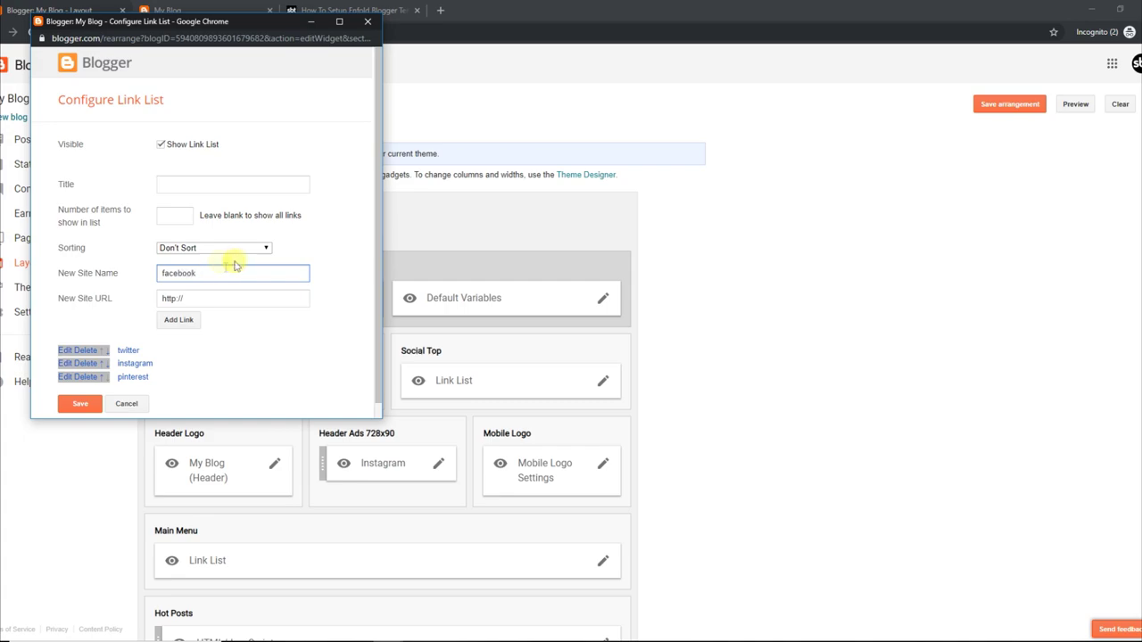
left_click(183, 320)
scroll(288, 371, "down", 1)
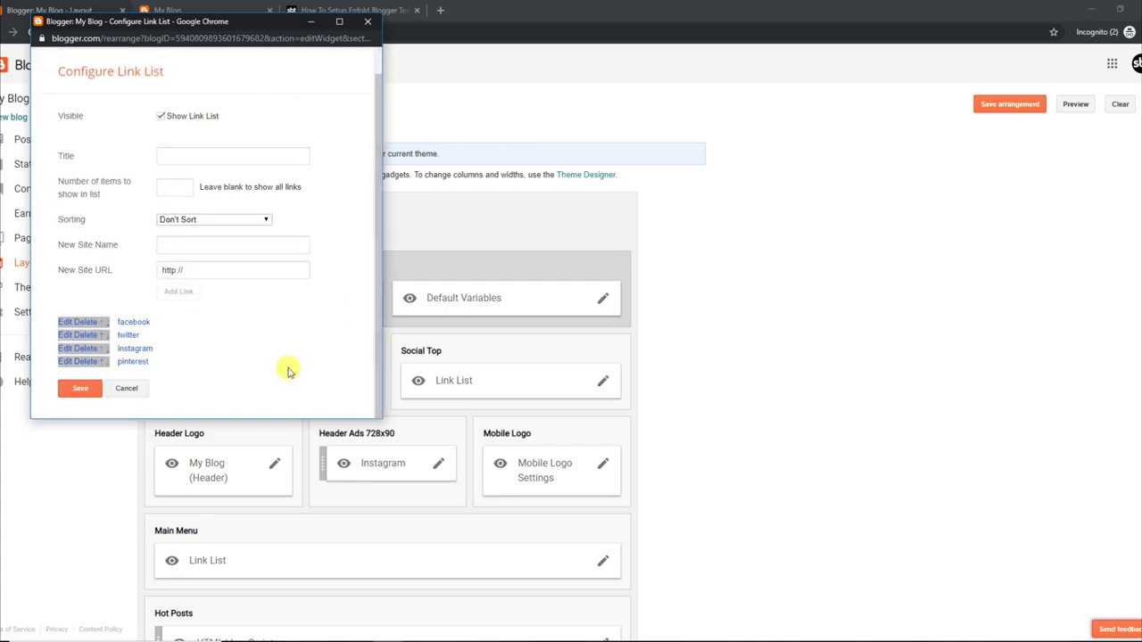
left_click(76, 390)
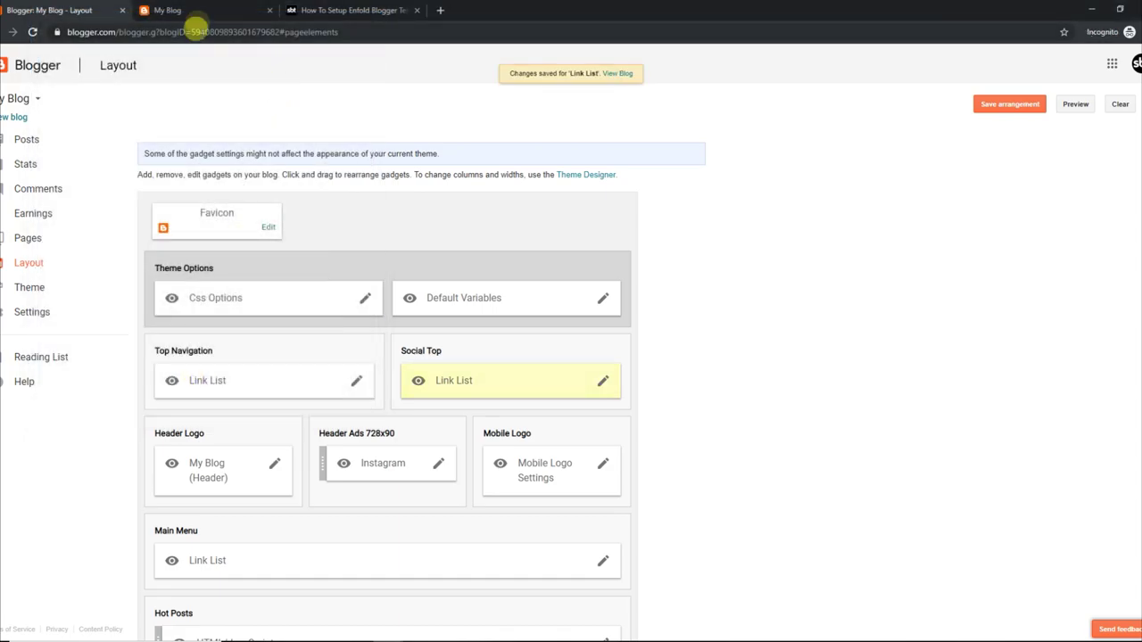
left_click(206, 14)
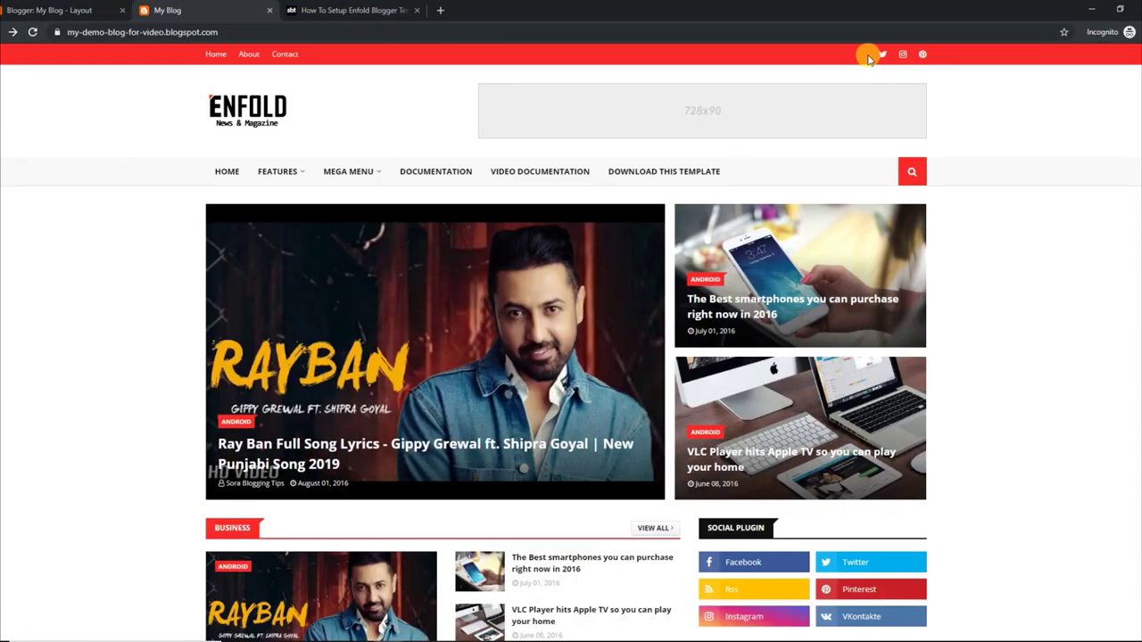
left_click(32, 32)
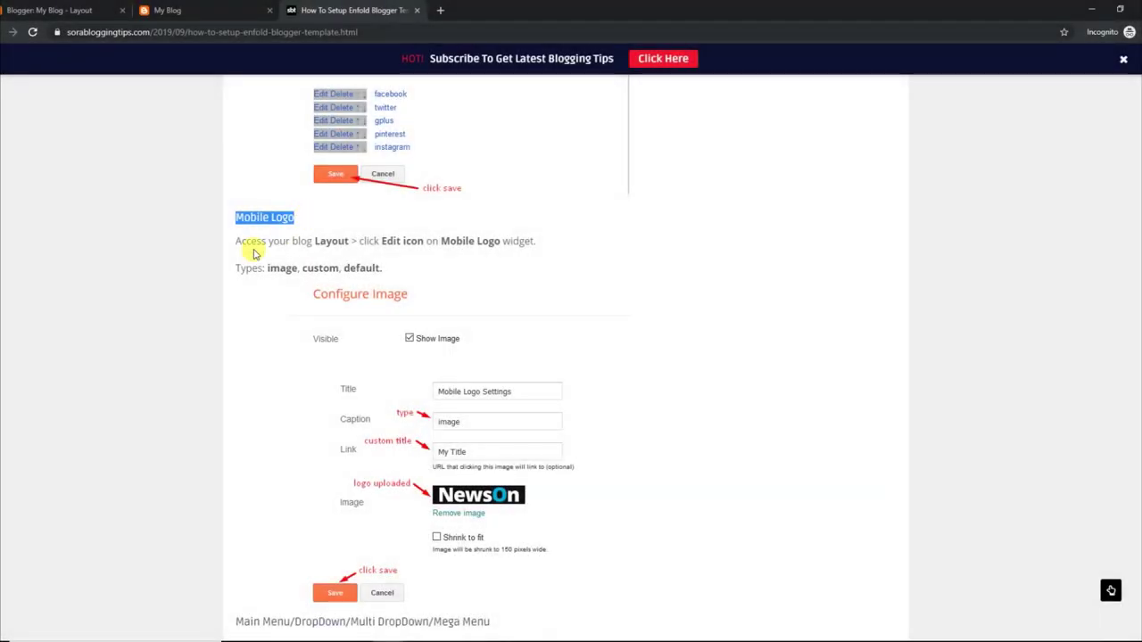
Read the guide's Mobile Logo instructions and logo types, and look at the logo in the blog header
left_click(240, 243)
left_click_drag(239, 240, 547, 242)
left_click_drag(239, 266, 395, 270)
left_click(287, 382)
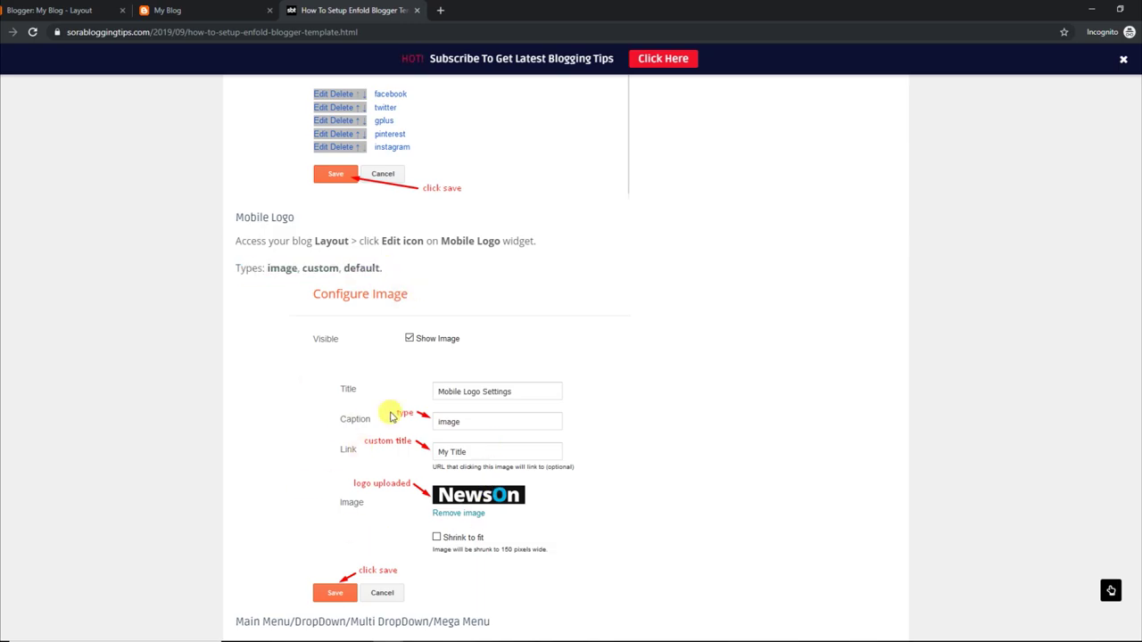
left_click(267, 7)
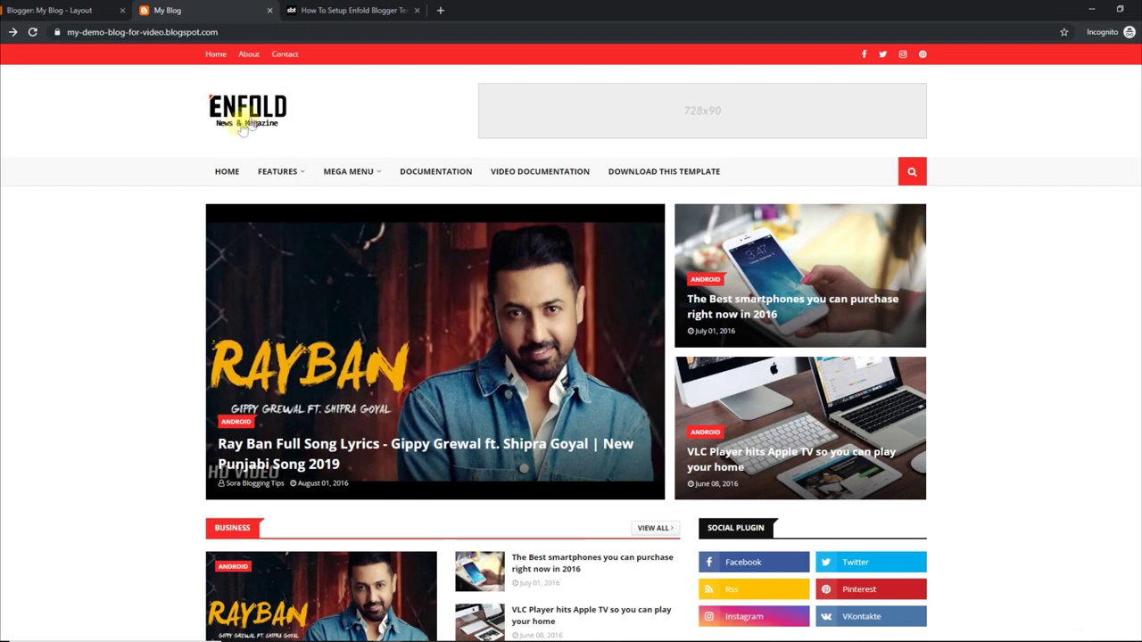
Open the Header Logo widget's settings in the blog layout, save them and return to the blog
left_click(87, 11)
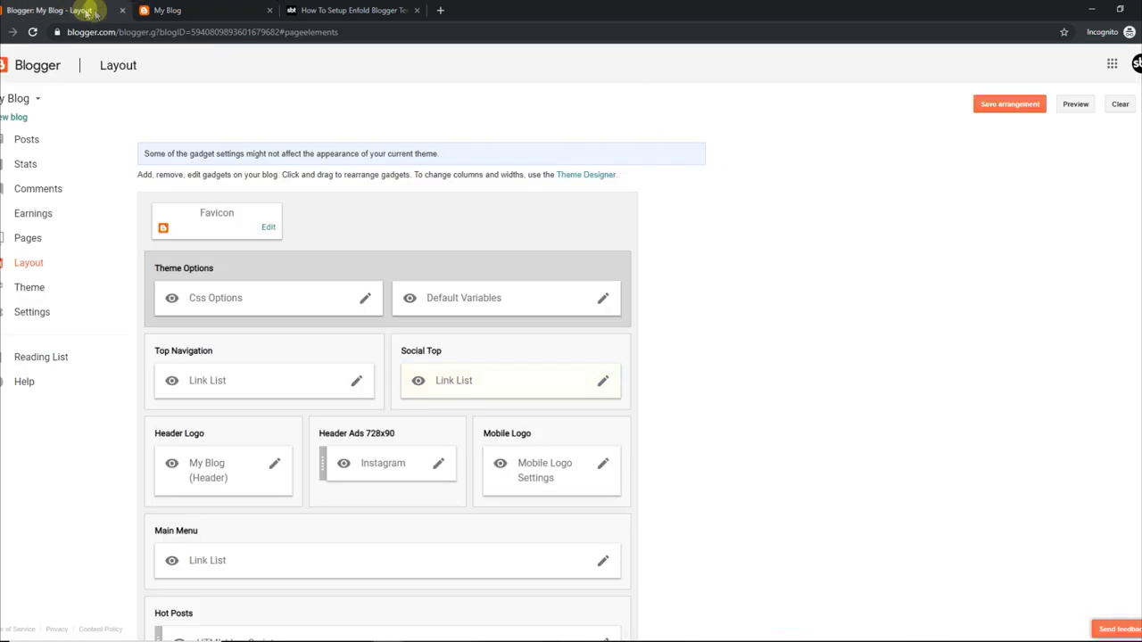
left_click(274, 465)
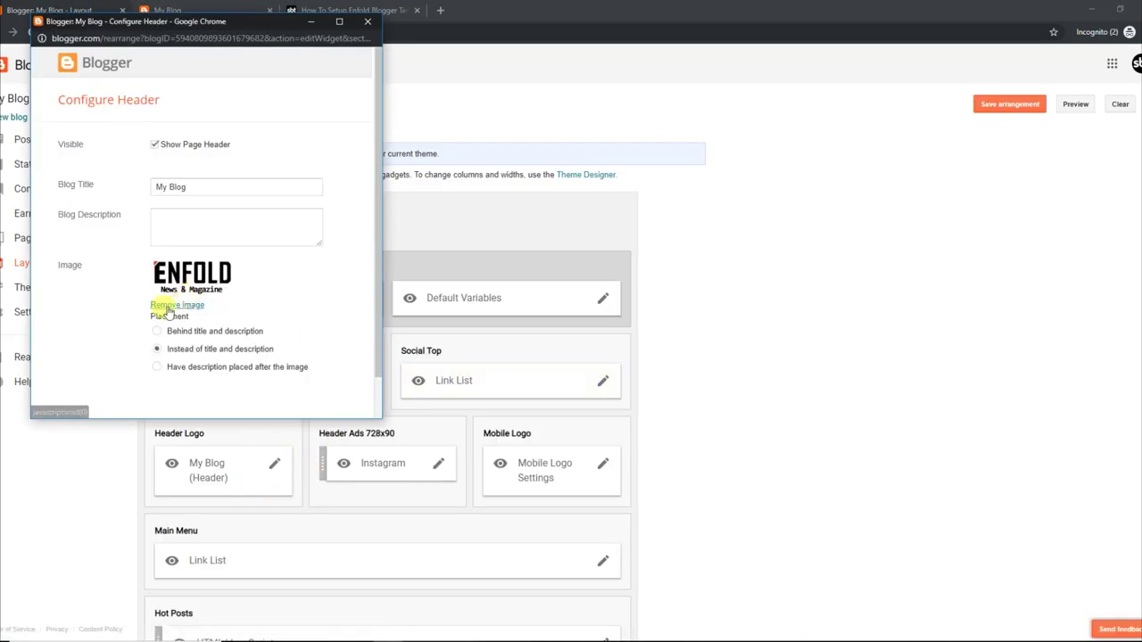
scroll(378, 237, "down", 1)
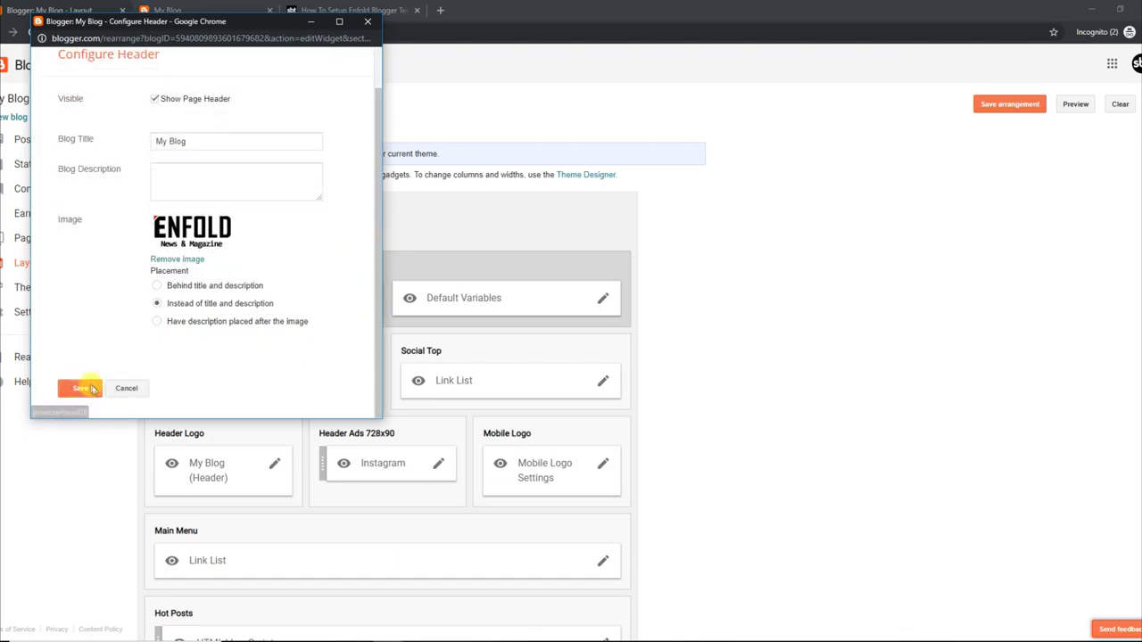
left_click(85, 390)
left_click(227, 11)
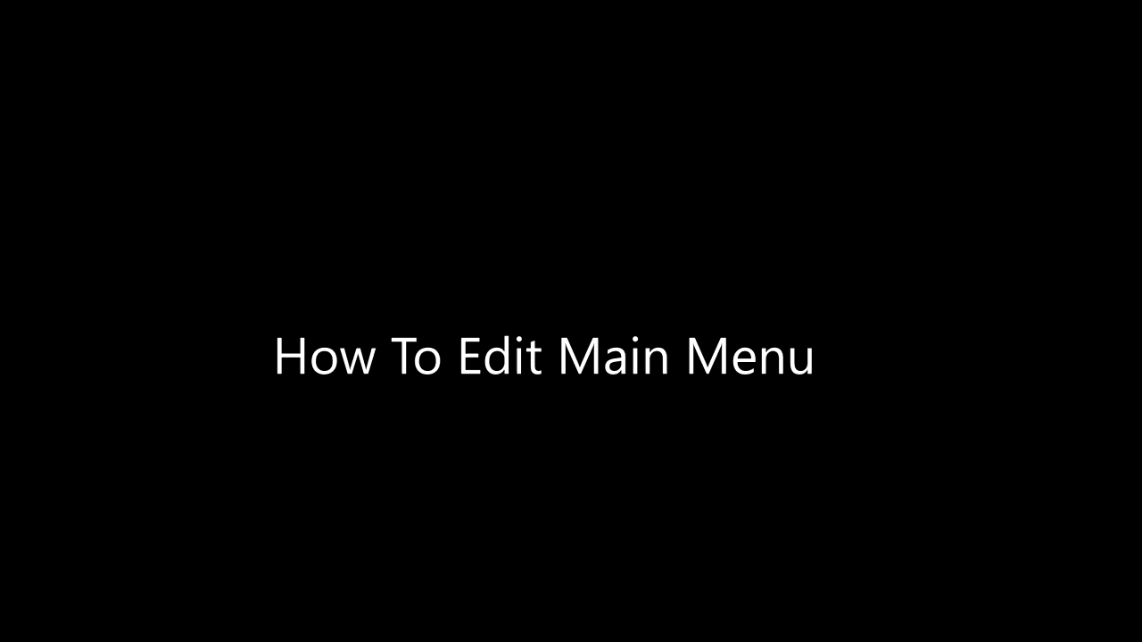
Read the guide's Main Menu section on accessing the widget and setting up the Home link
left_click_drag(236, 169, 491, 170)
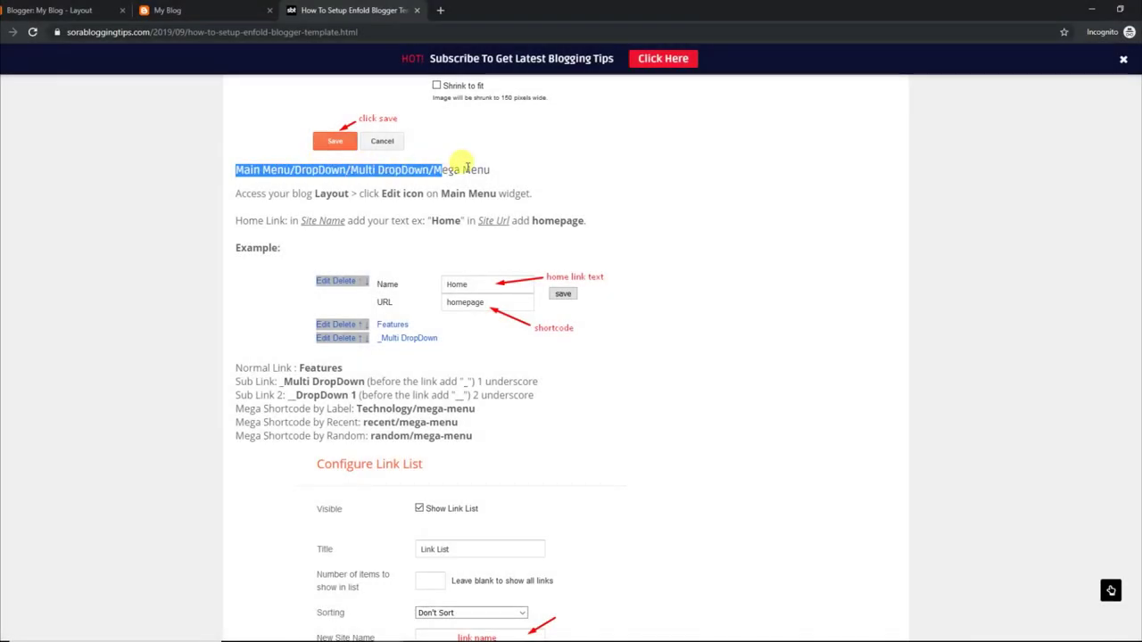
left_click(279, 205)
left_click_drag(237, 192, 524, 192)
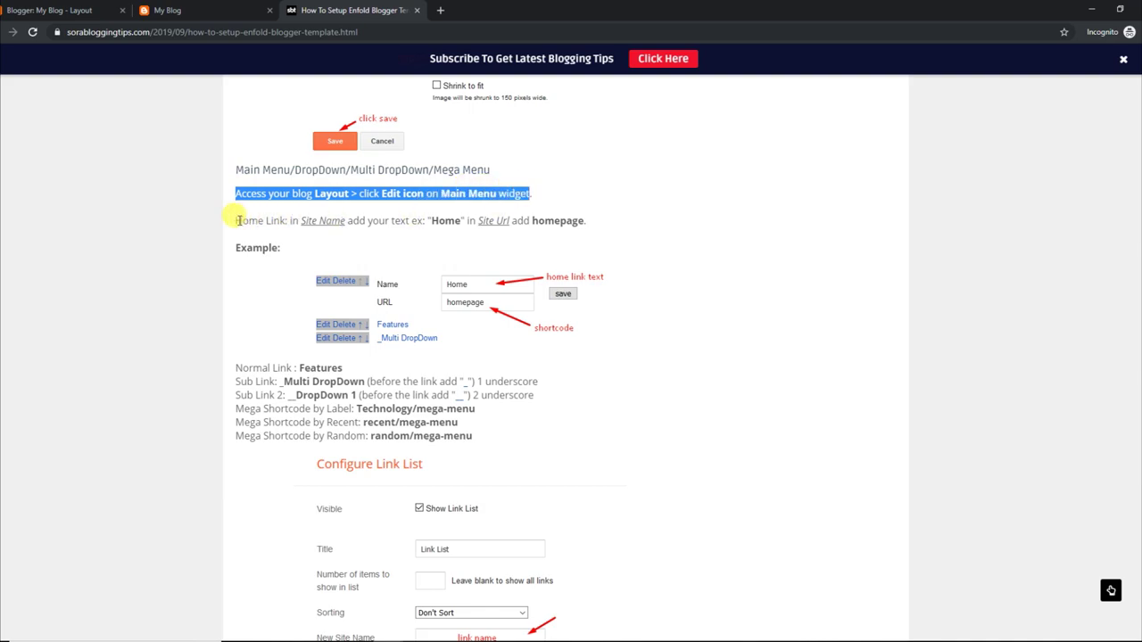
left_click_drag(239, 220, 596, 226)
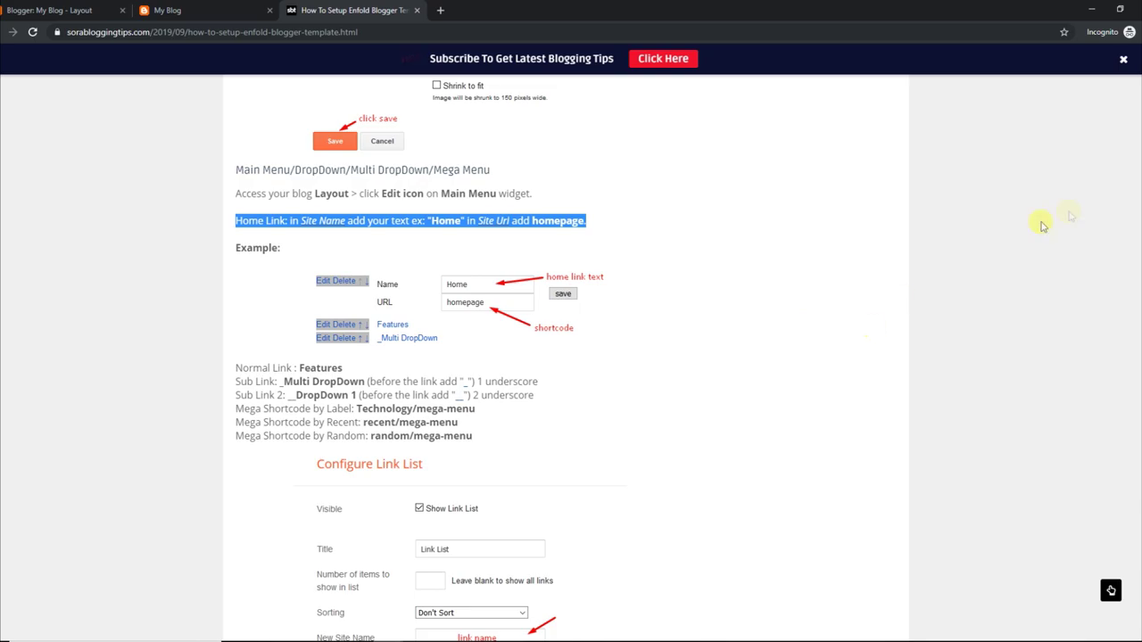
scroll(570, 357, "down", 1)
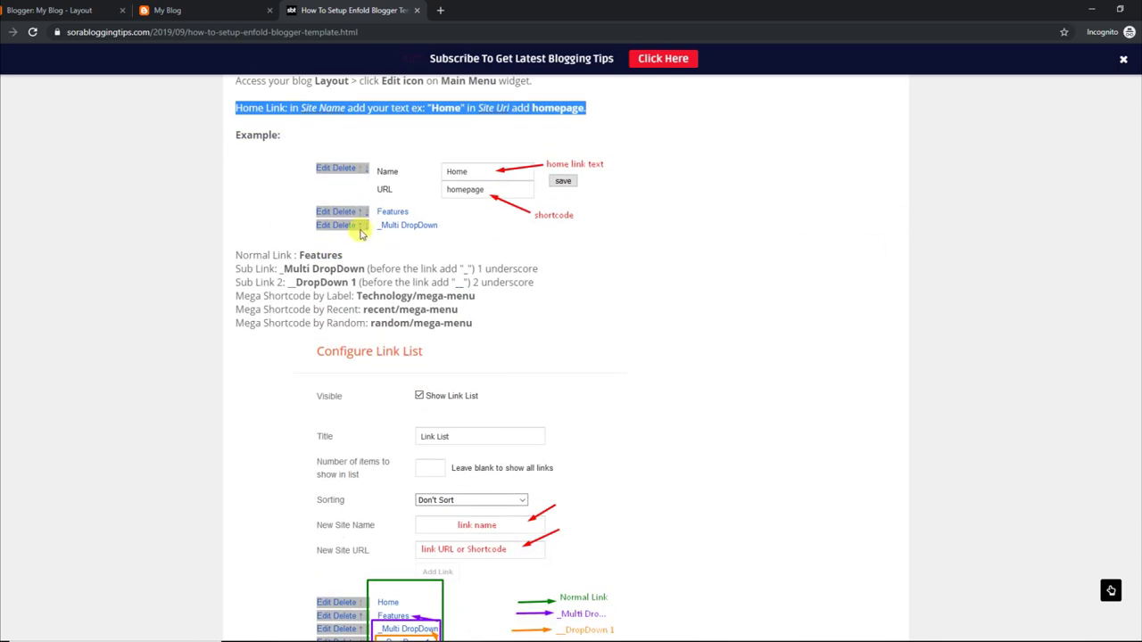
Read the rules for normal links, sub links and mega menu shortcodes, and inspect the blog's Features and Mega Menu dropdowns
left_click_drag(344, 256, 540, 268)
left_click(257, 274)
left_click(553, 265)
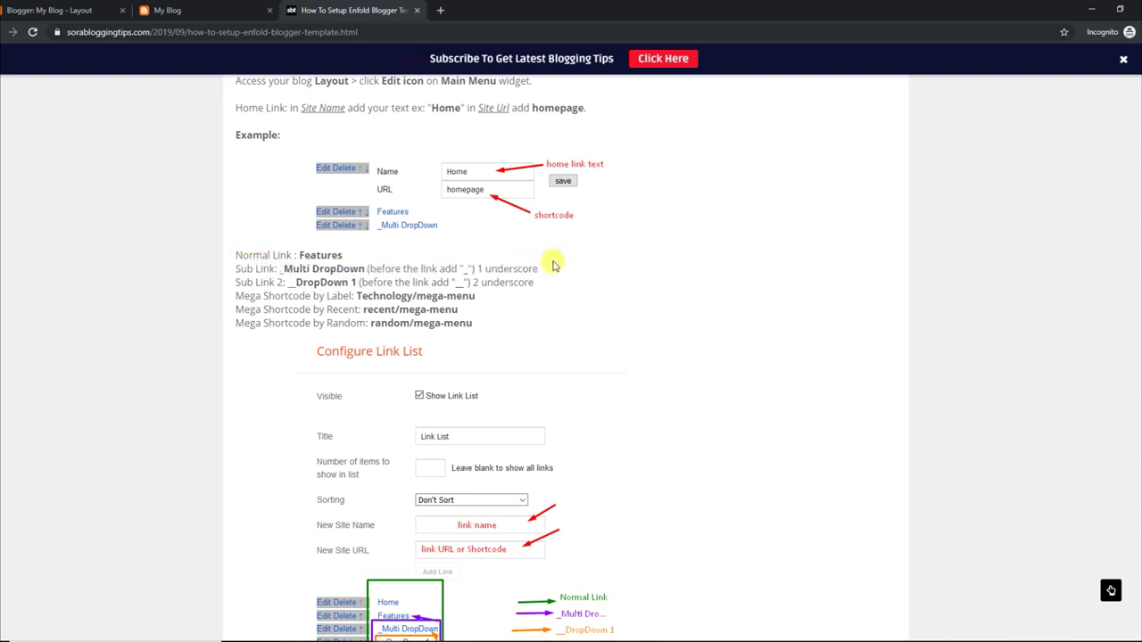
left_click_drag(237, 280, 541, 284)
left_click_drag(238, 295, 476, 292)
left_click_drag(236, 309, 479, 312)
left_click_drag(237, 324, 477, 324)
left_click(262, 365)
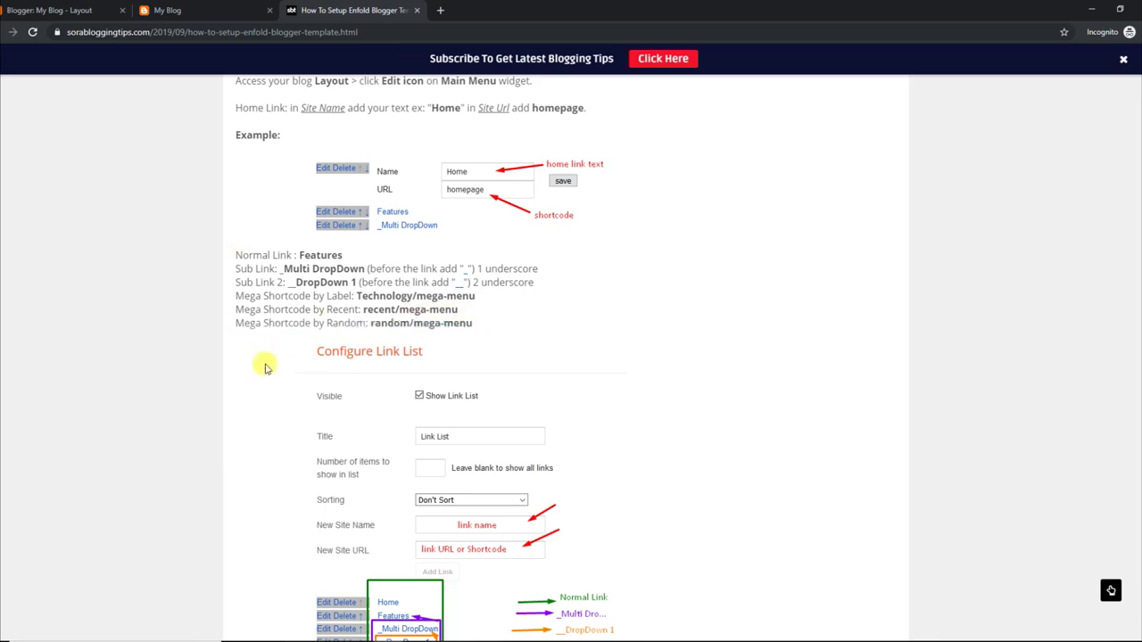
left_click(214, 6)
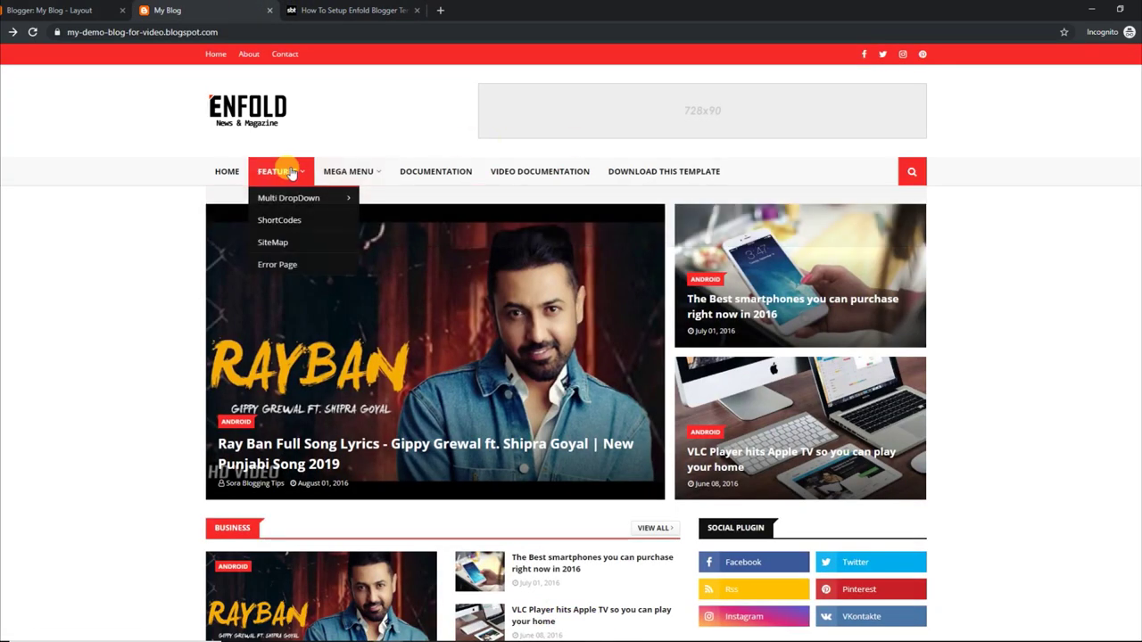
mouse_move(359, 177)
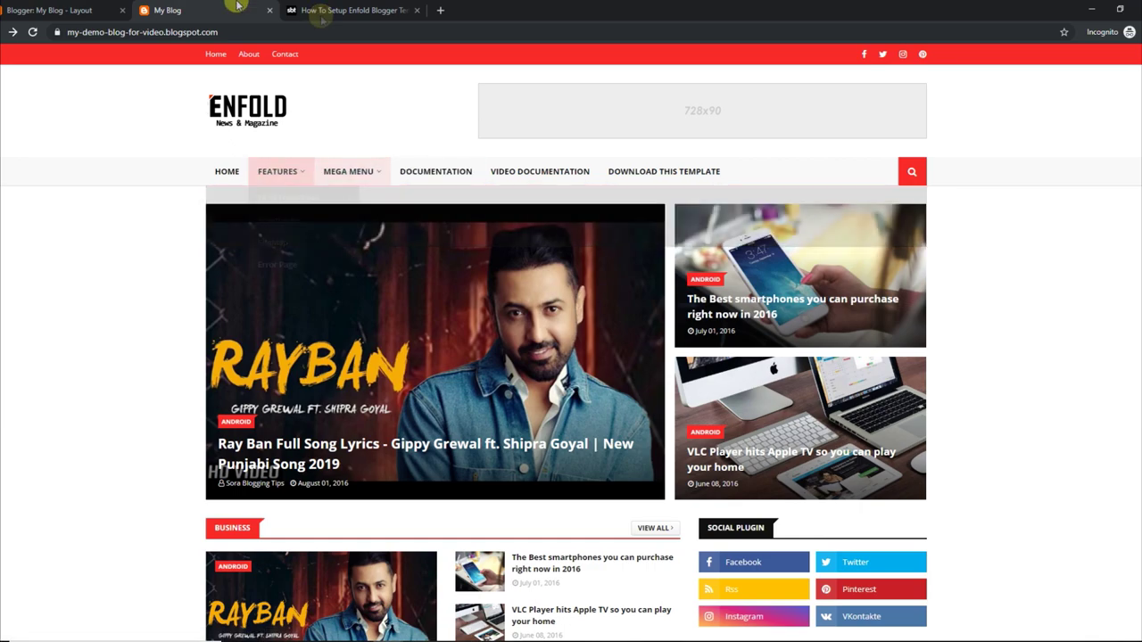
Rename the "__DropDown 1" entry in the Main Menu link list to "__Link 1" and return to the blog
left_click(102, 10)
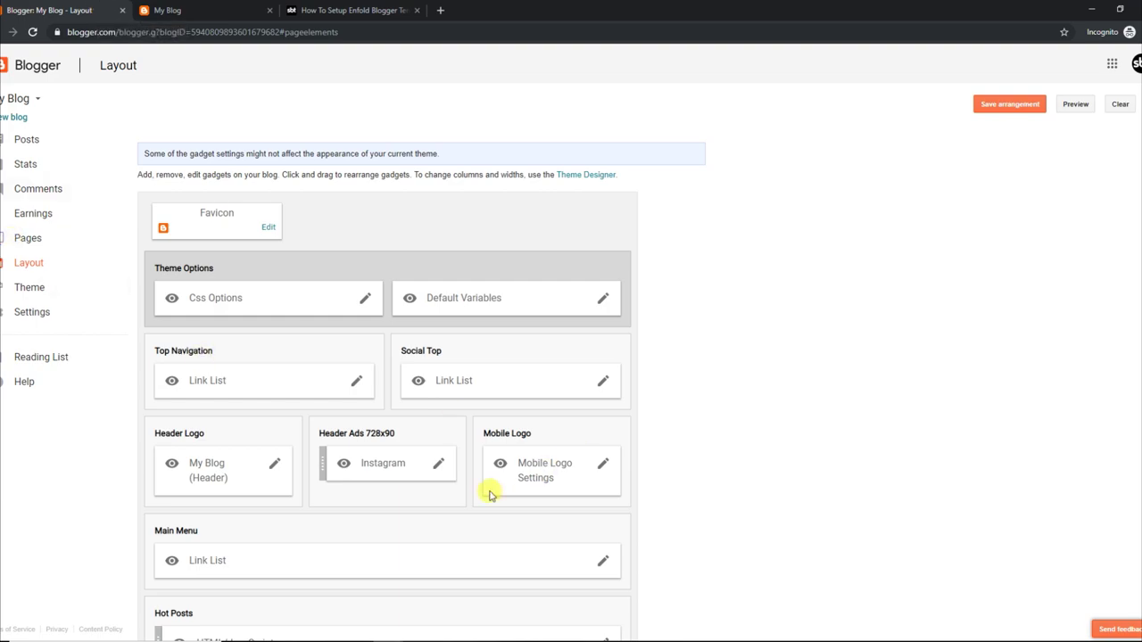
left_click(602, 563)
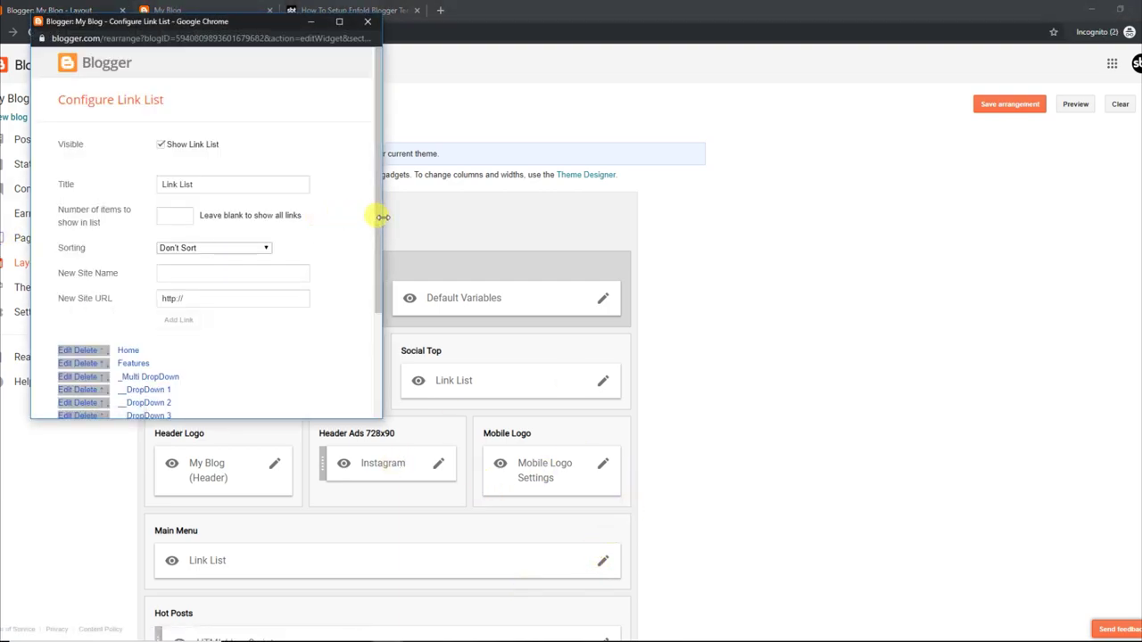
left_click_drag(378, 214, 378, 295)
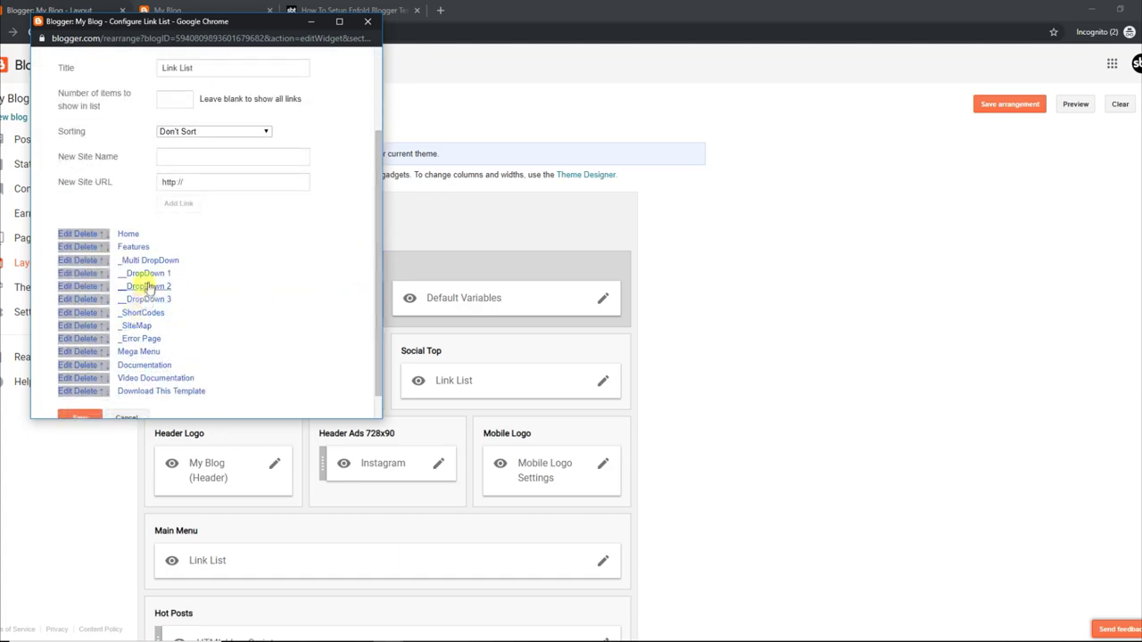
left_click(66, 273)
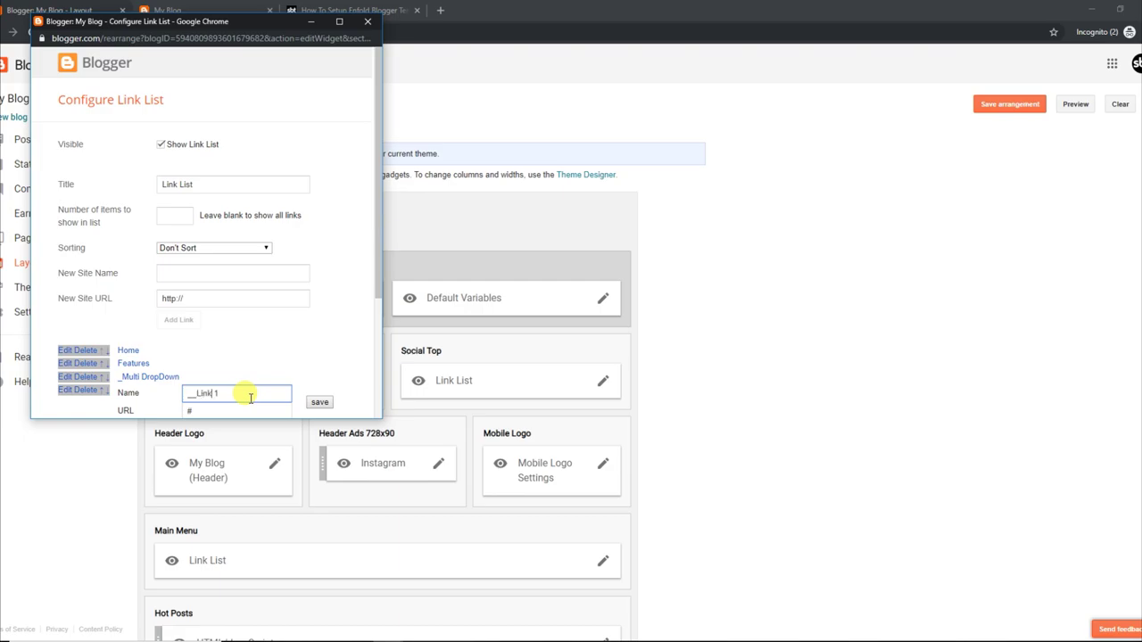
left_click(319, 401)
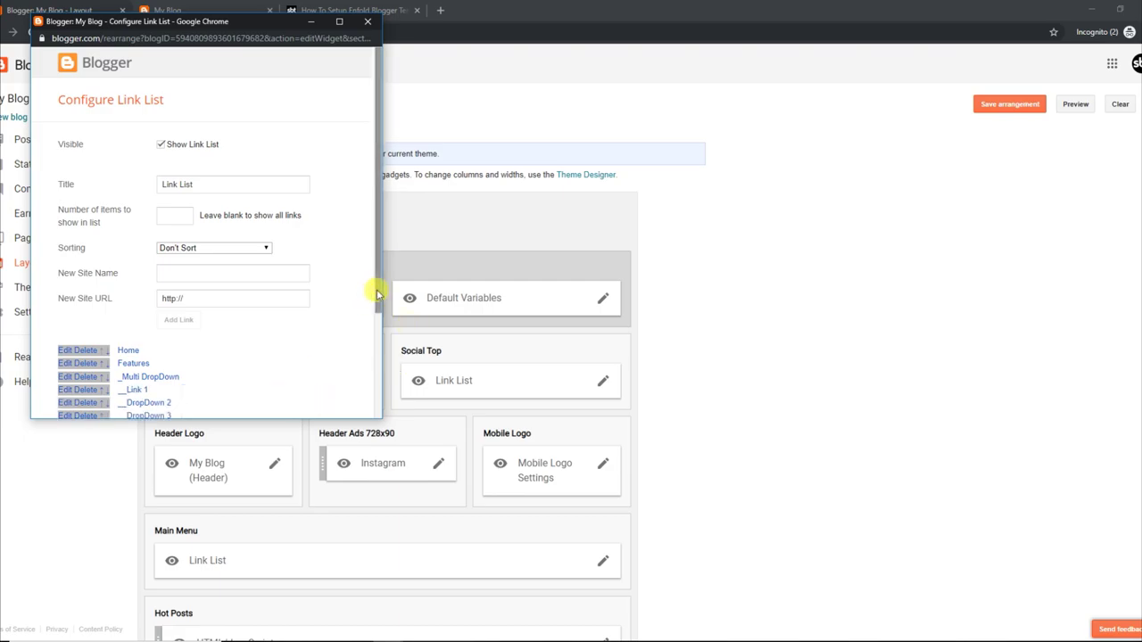
left_click_drag(377, 290, 356, 357)
left_click_drag(378, 267, 378, 334)
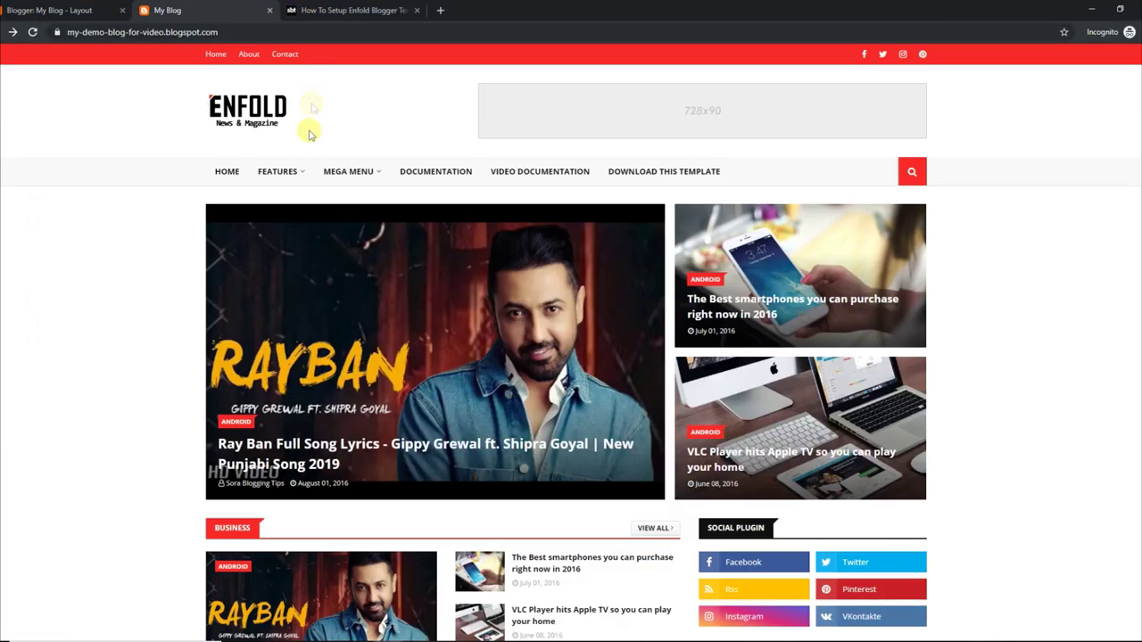
Reload the blog and inspect the Multi DropDown submenu under the Features menu
mouse_move(276, 171)
mouse_move(342, 208)
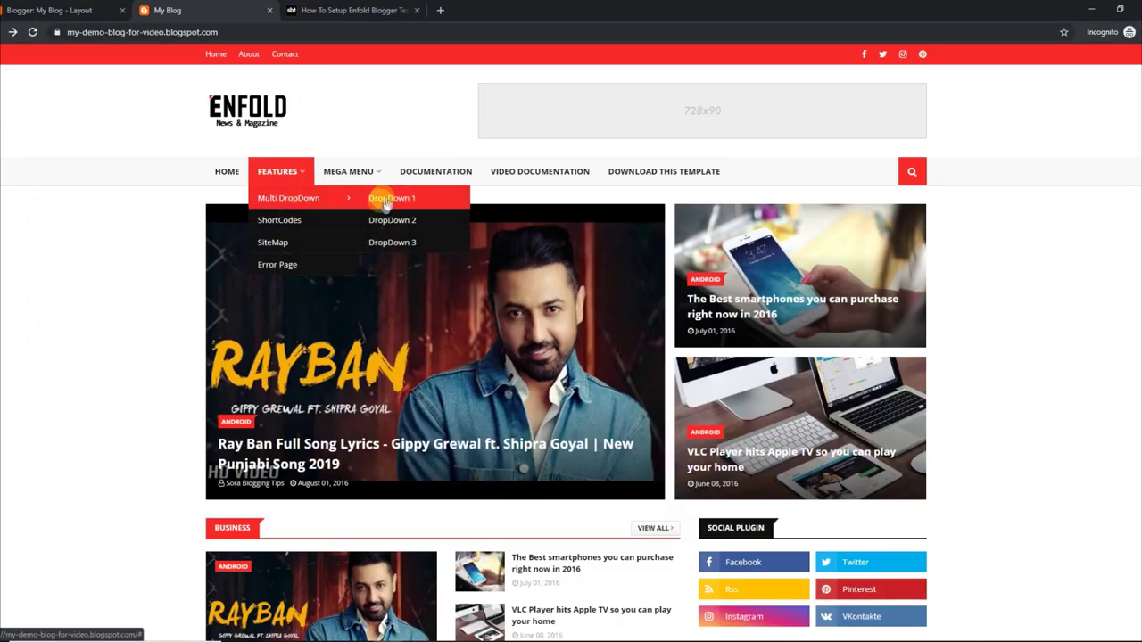
left_click(32, 32)
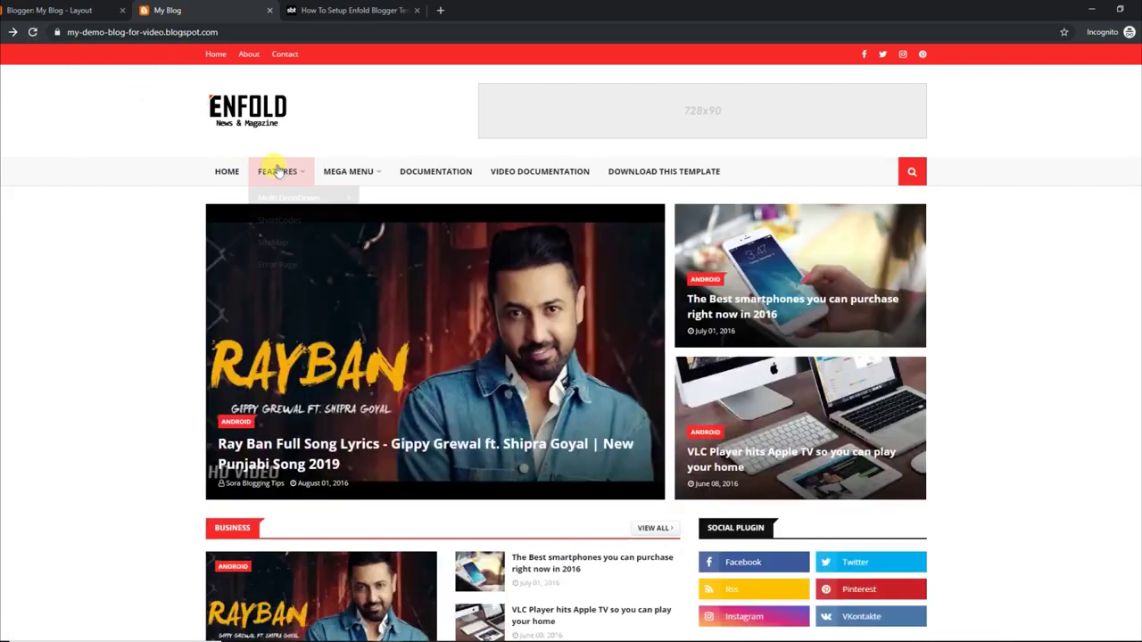
mouse_move(277, 171)
mouse_move(285, 197)
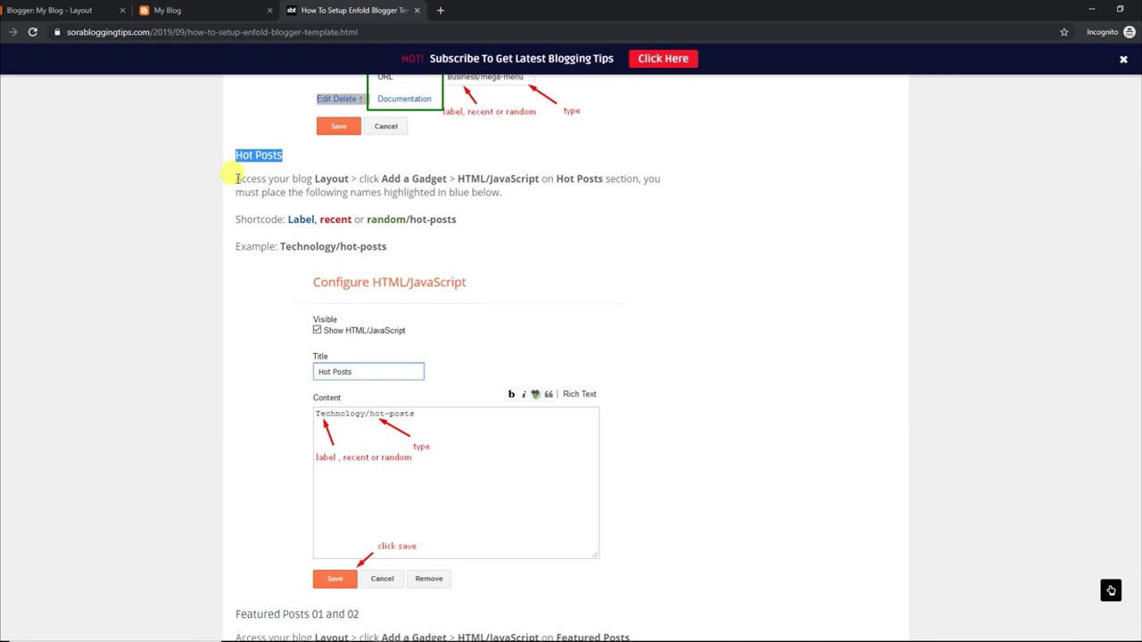
Read the guide's Hot Posts section with its shortcode and Technology/hot-posts example, and view the blog's hot posts area
left_click_drag(238, 179, 671, 191)
left_click(593, 207)
left_click_drag(237, 218, 456, 220)
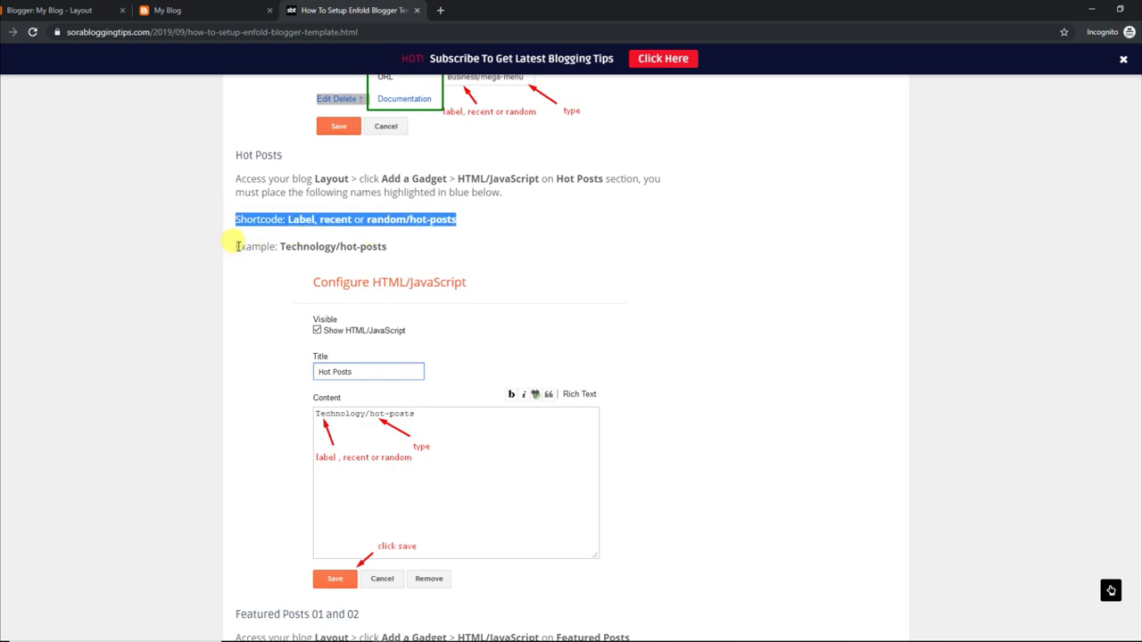
left_click_drag(237, 246, 403, 248)
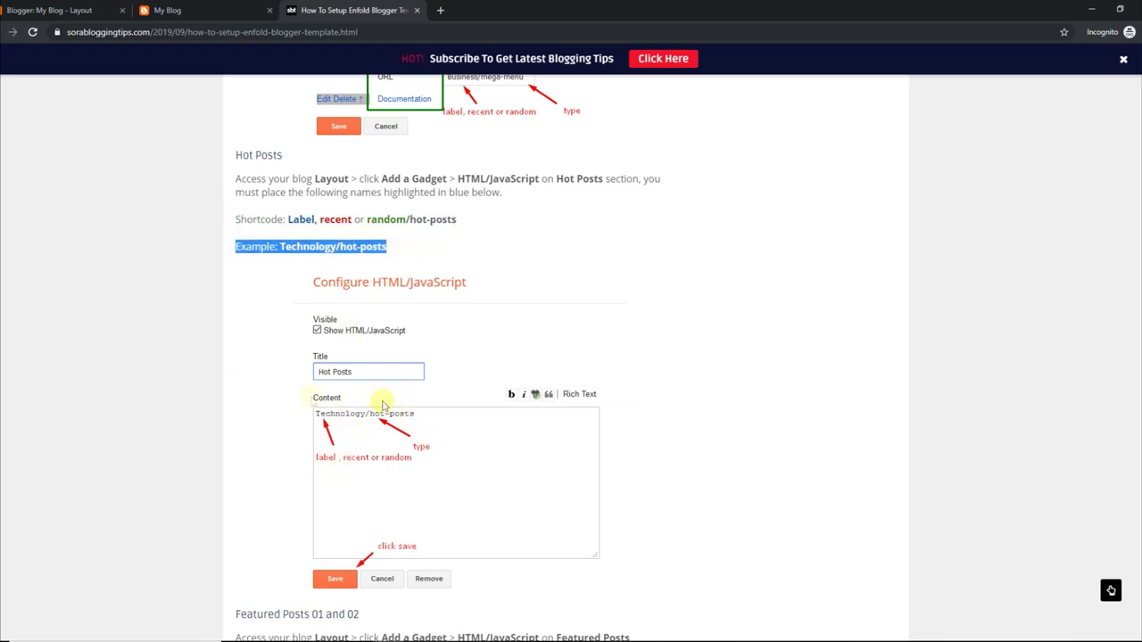
left_click(208, 7)
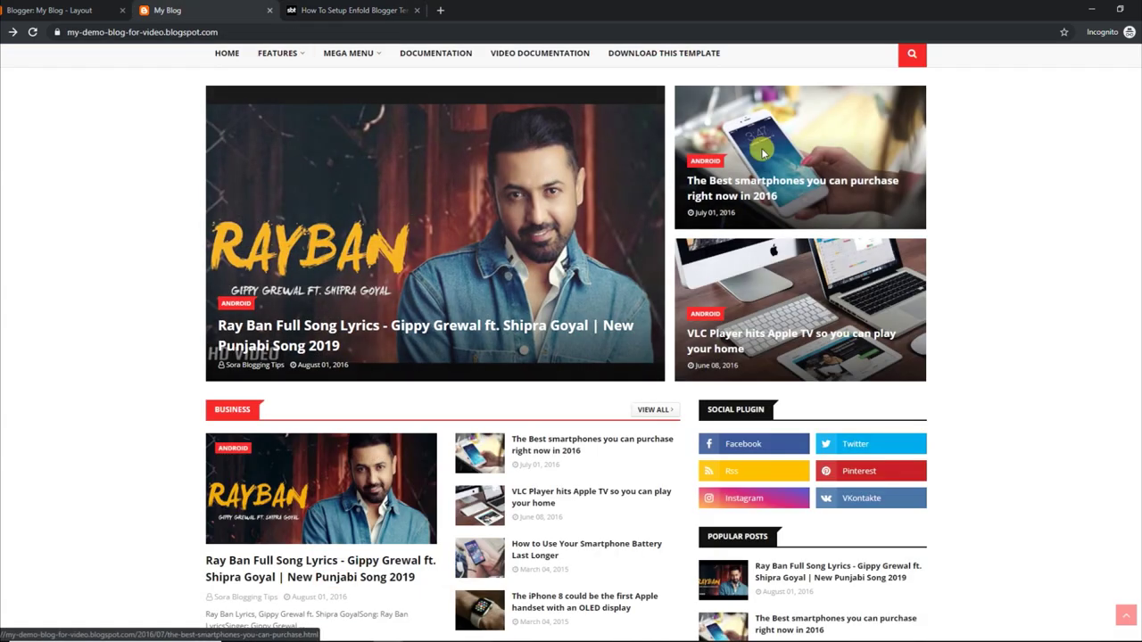
Remove the Android label from the Hot Posts widget's shortcode, leaving /hot-posts, and check the saved change on the reloaded blog
left_click(108, 7)
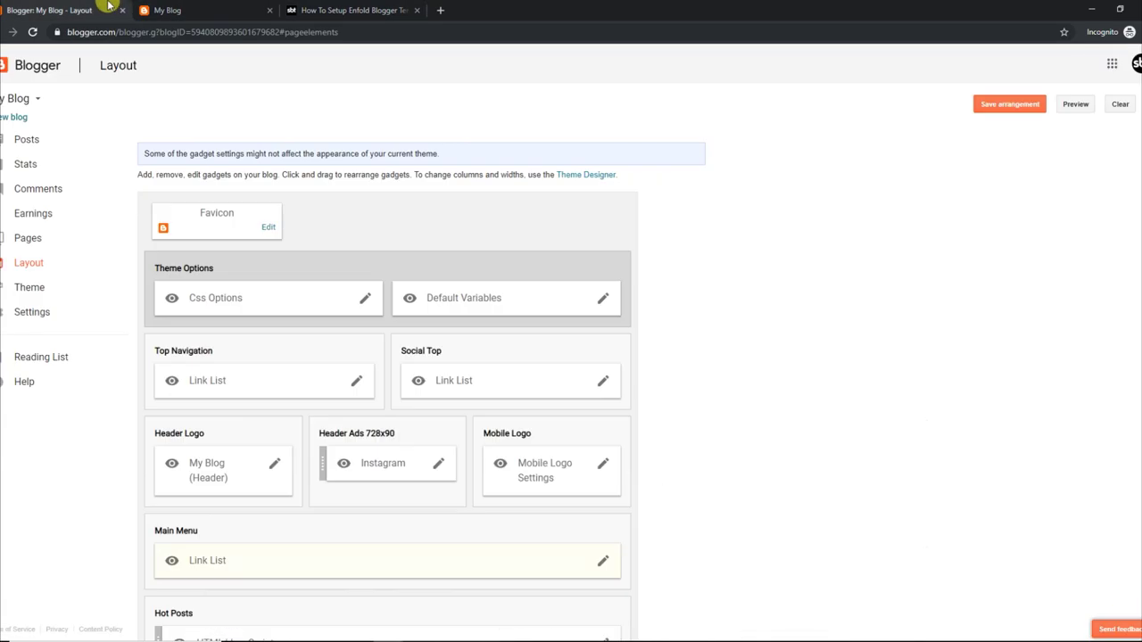
scroll(387, 383, "down", 3)
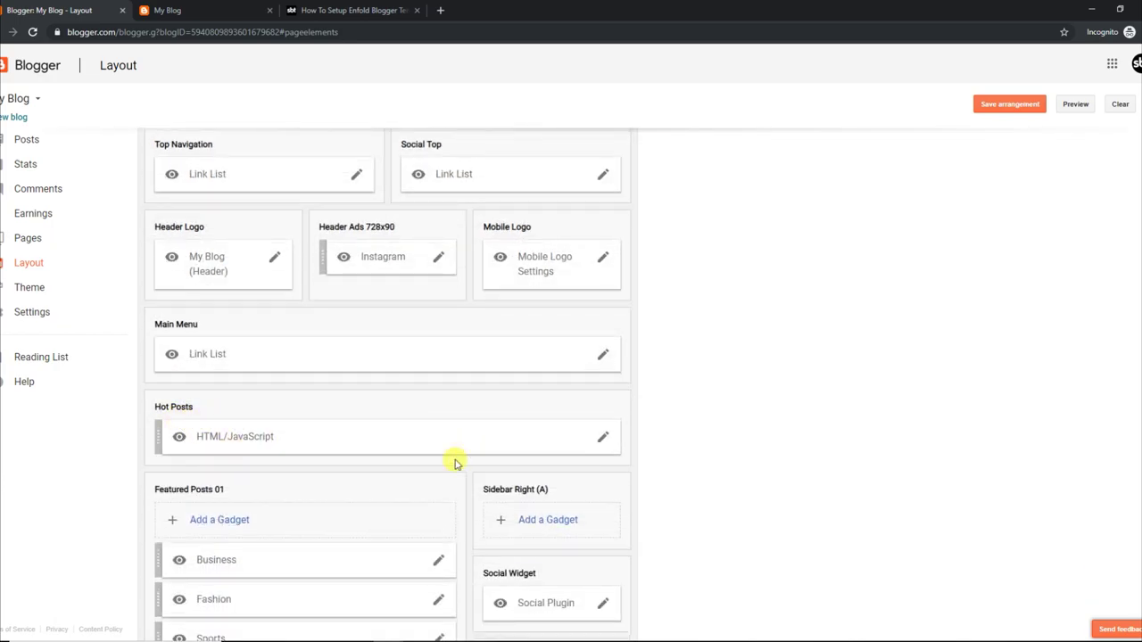
left_click(604, 441)
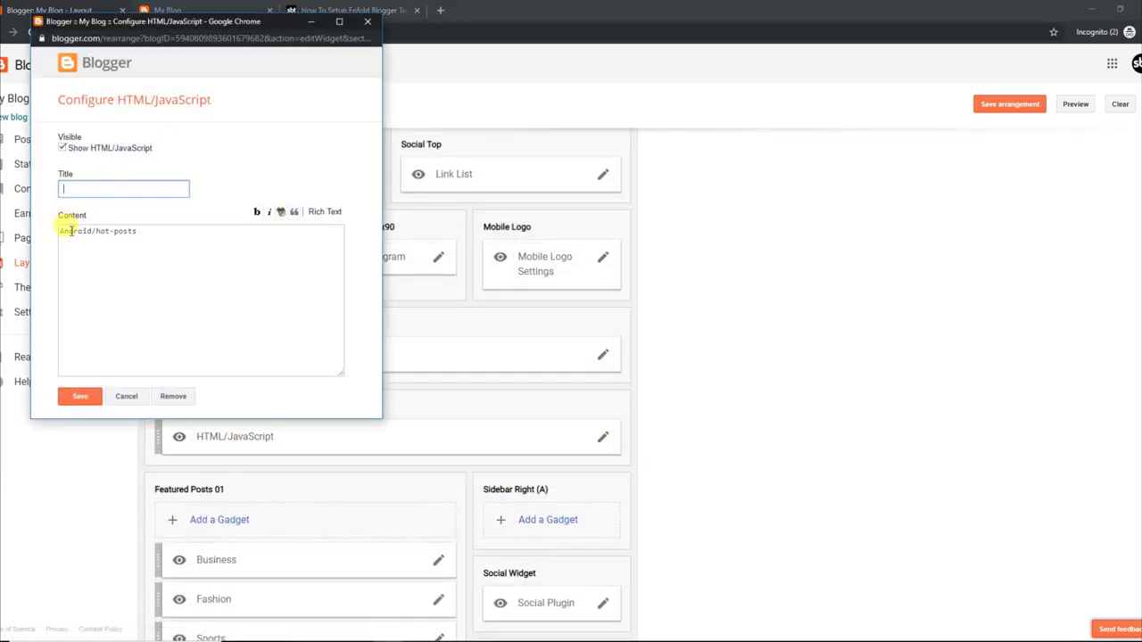
left_click_drag(92, 232, 59, 233)
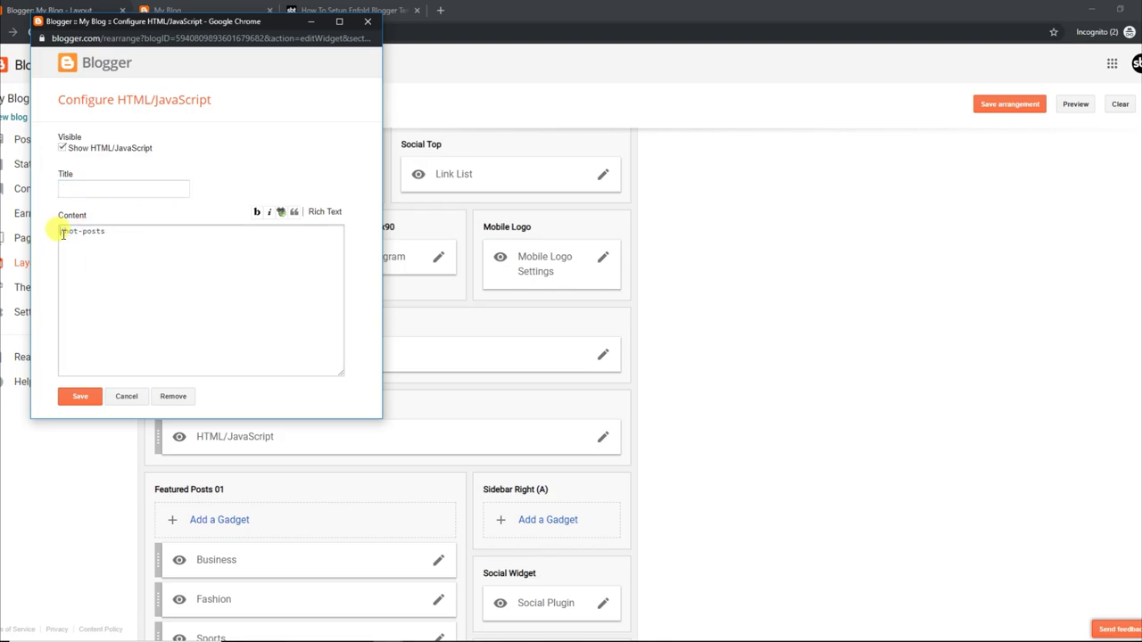
left_click(82, 396)
left_click(167, 9)
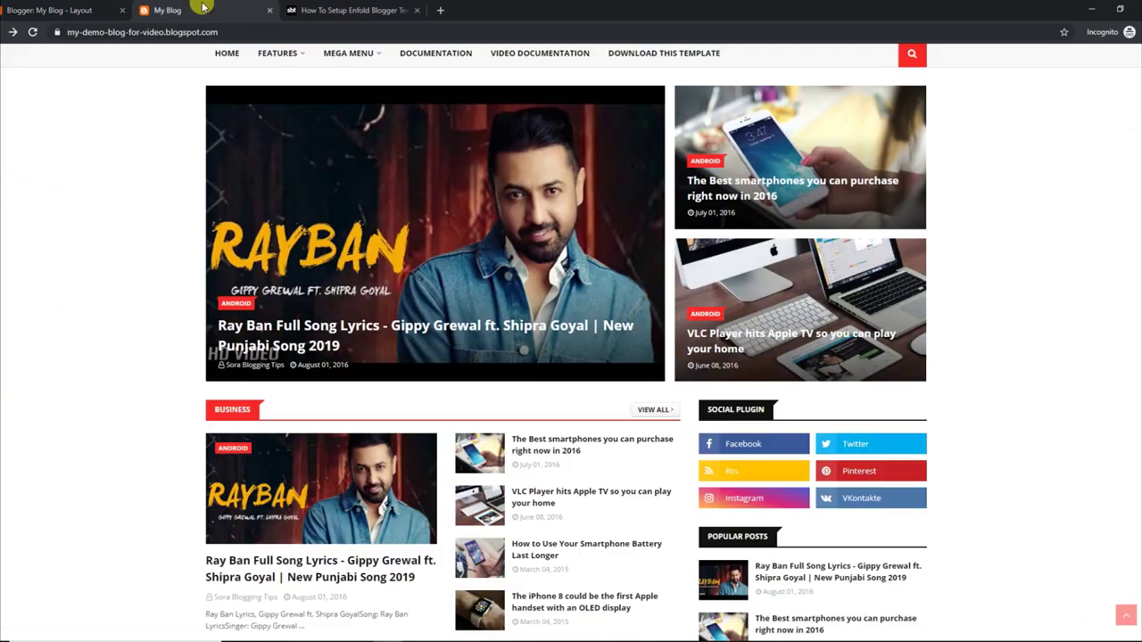
left_click(32, 31)
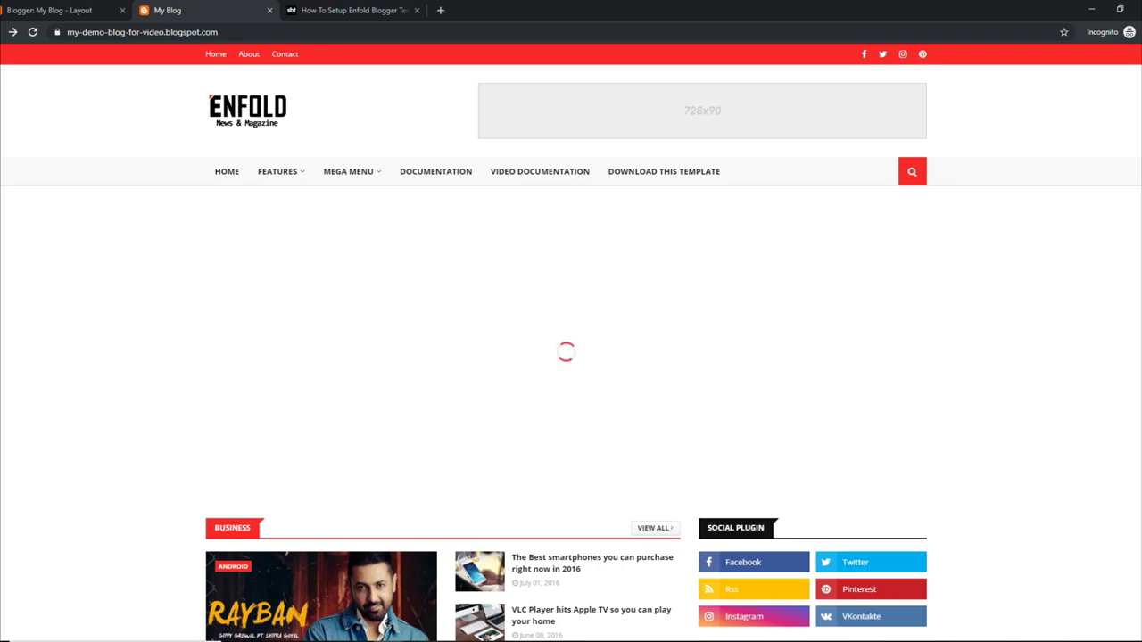
scroll(571, 357, "down", 1)
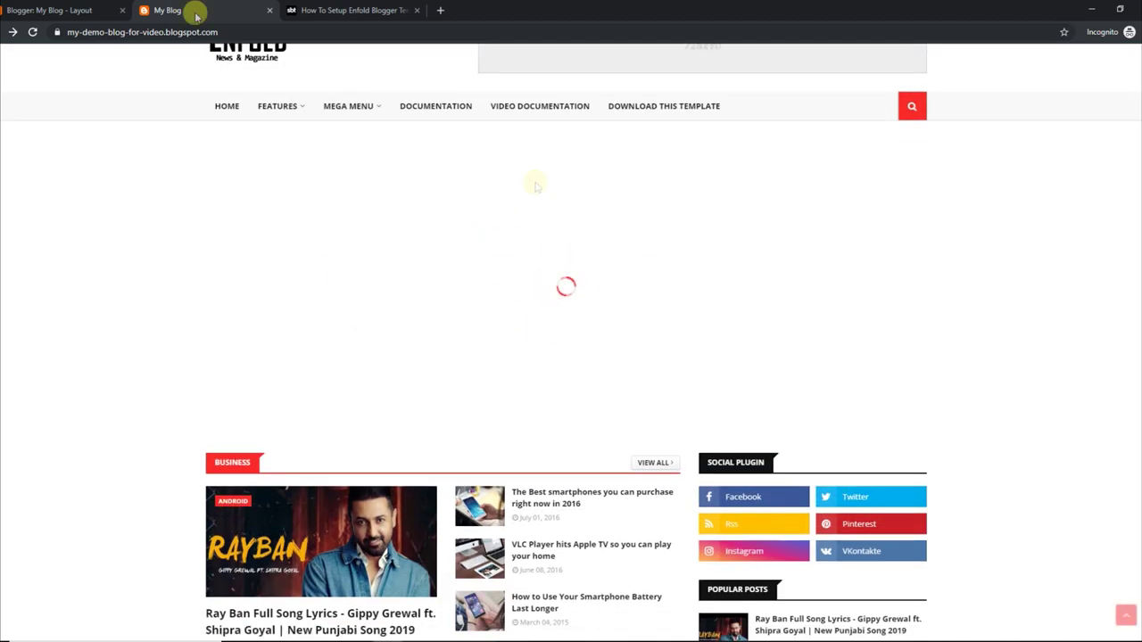
Restore the Hot Posts widget's content to Android/hot-posts, save it and reload the blog
left_click(59, 9)
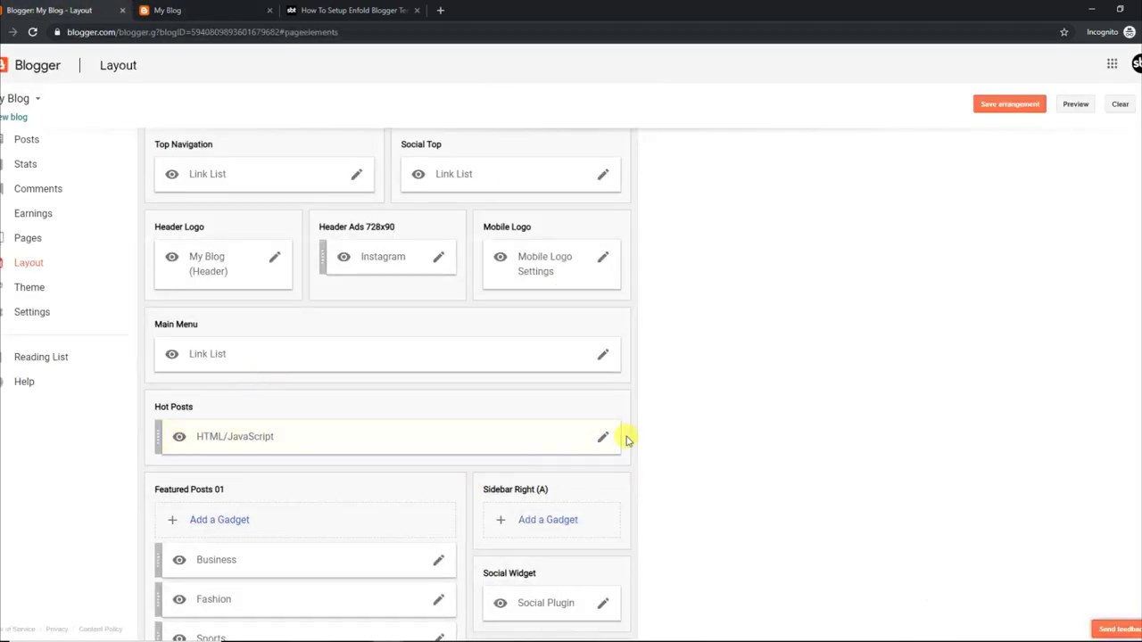
left_click(602, 436)
left_click(60, 231)
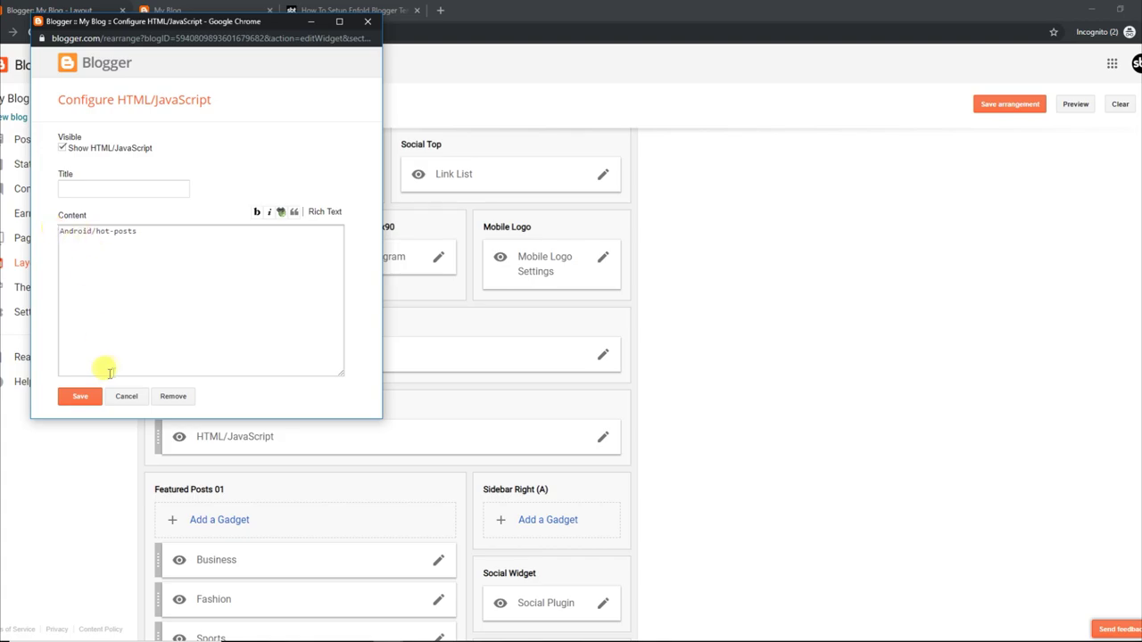
left_click(80, 396)
left_click(191, 13)
left_click(32, 32)
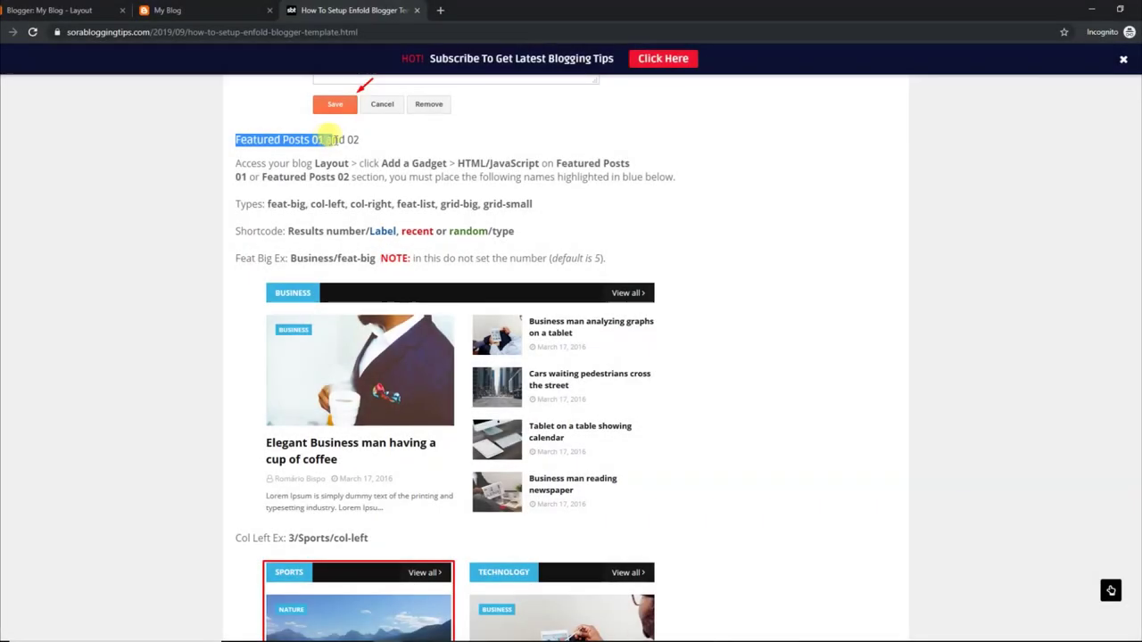
Read the guide's Featured Posts 01 and 02 types, shortcode and feat-big example, and look at the blog's Business and Fashion sections
left_click_drag(325, 141, 361, 142)
left_click_drag(239, 164, 621, 161)
left_click_drag(236, 176, 649, 176)
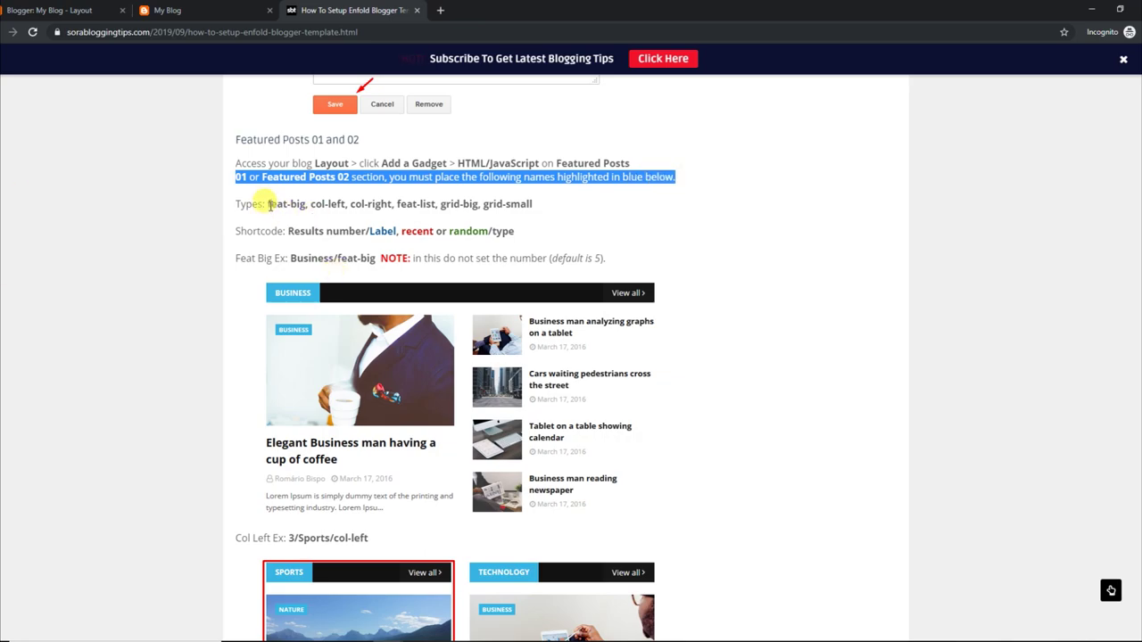
left_click_drag(238, 203, 539, 204)
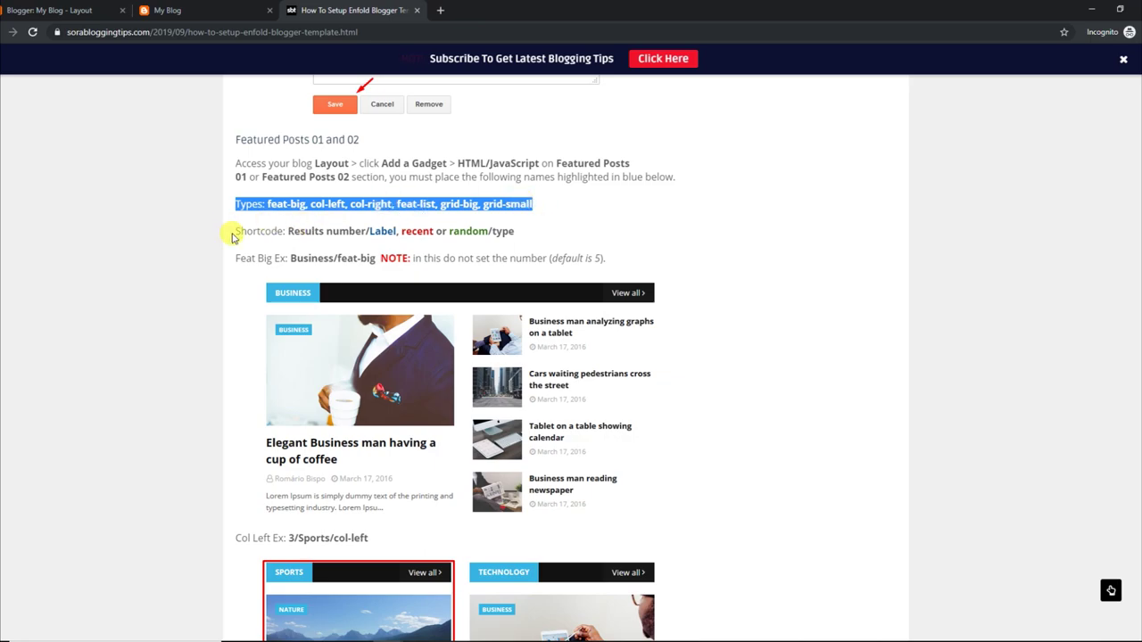
left_click_drag(235, 231, 477, 231)
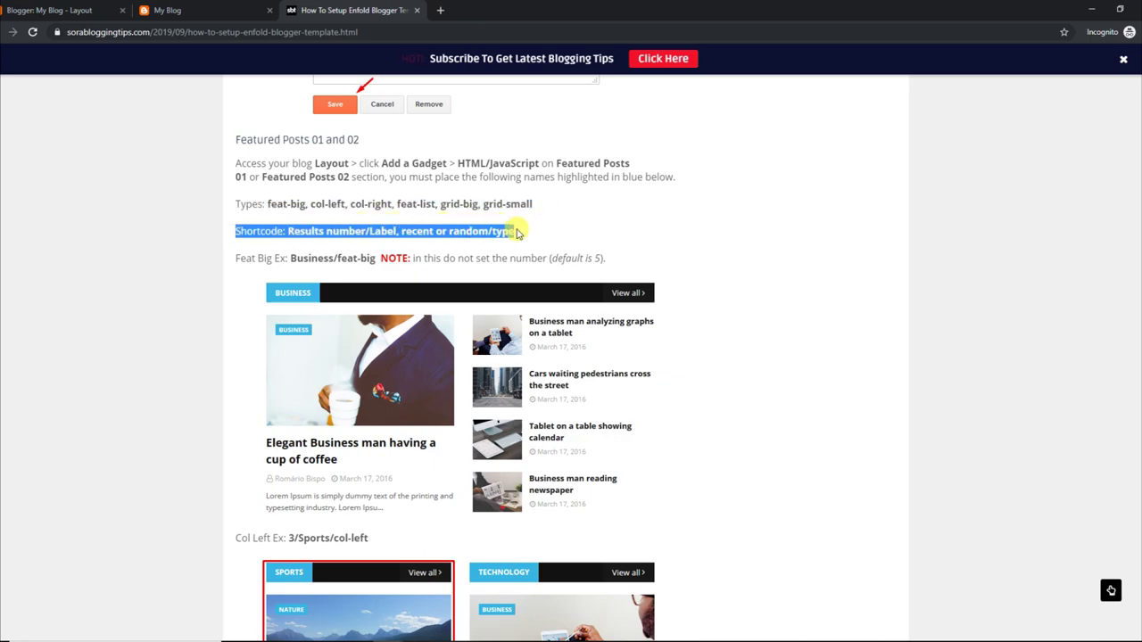
left_click_drag(237, 259, 616, 258)
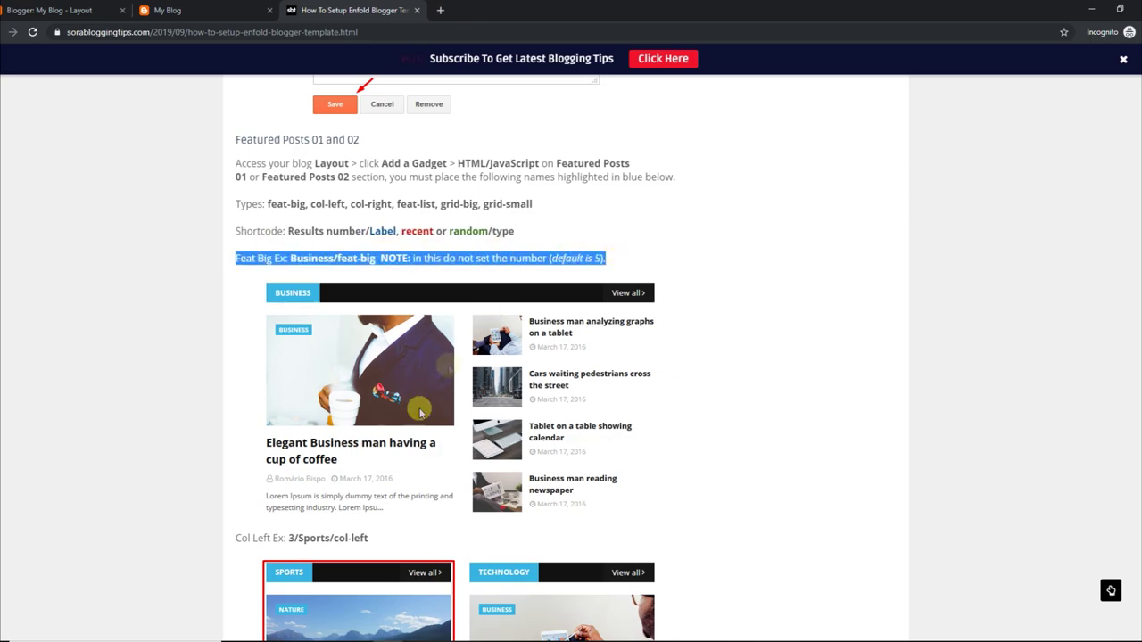
left_click(236, 10)
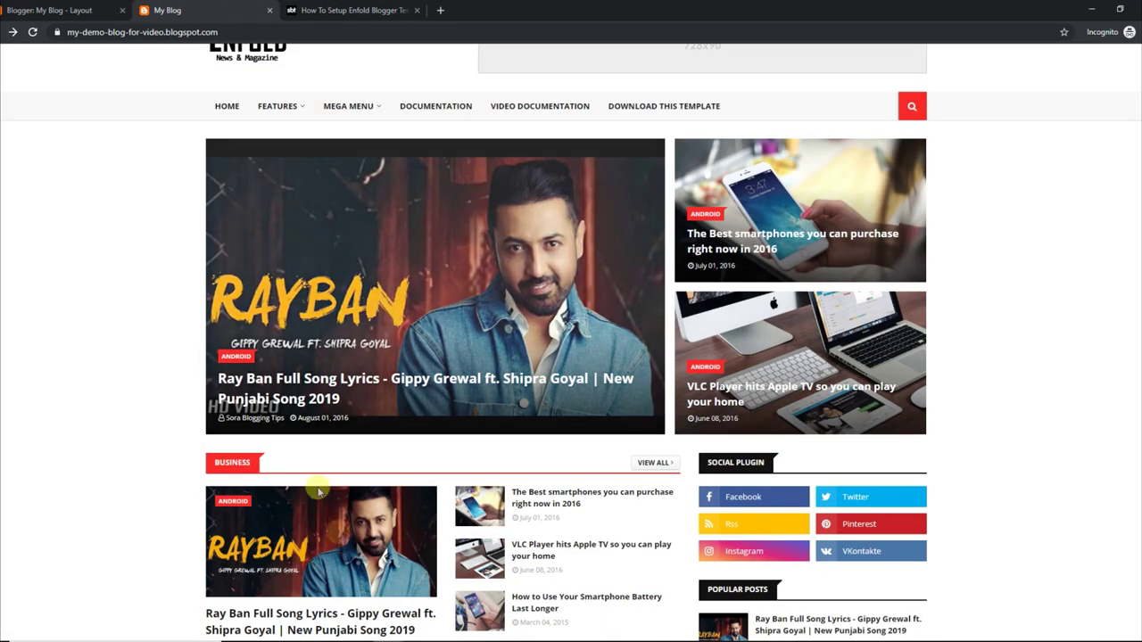
scroll(282, 344, "down", 2)
scroll(374, 225, "down", 1)
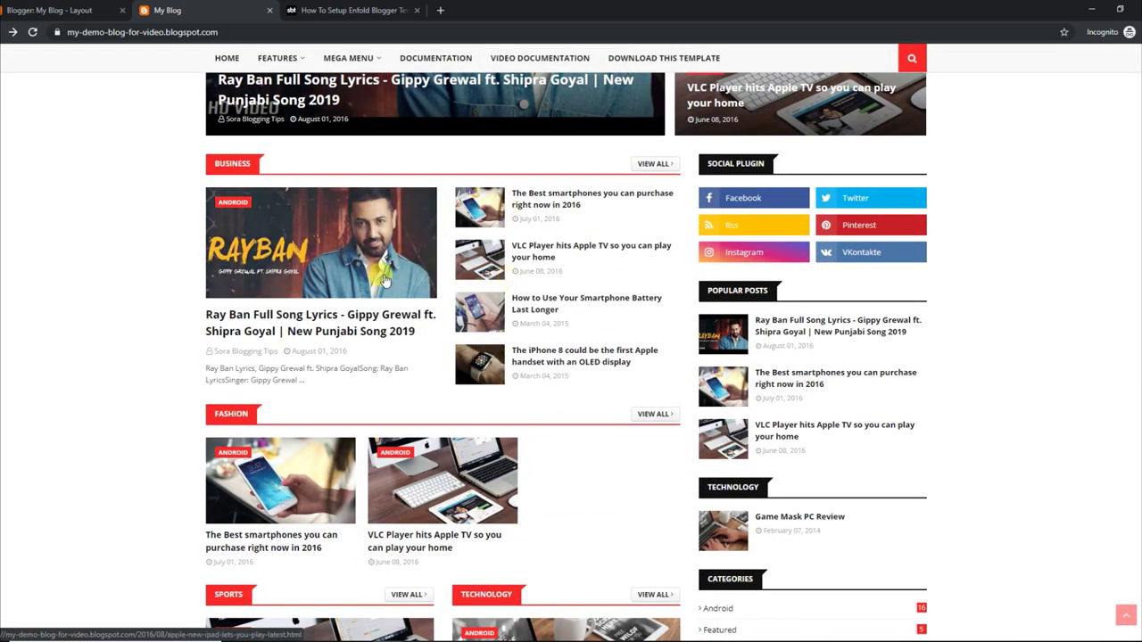
Cut the Android label from the Business gadget's shortcode in Featured Posts 01, leaving /feat-big, and check the saved change on the reloaded blog
left_click(32, 12)
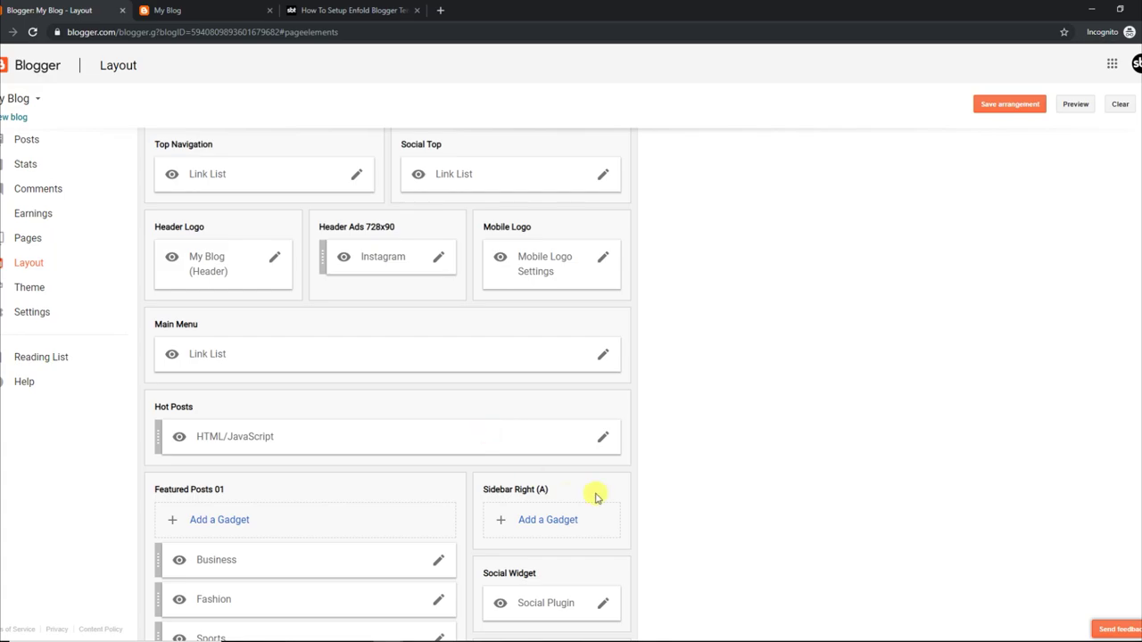
left_click(438, 559)
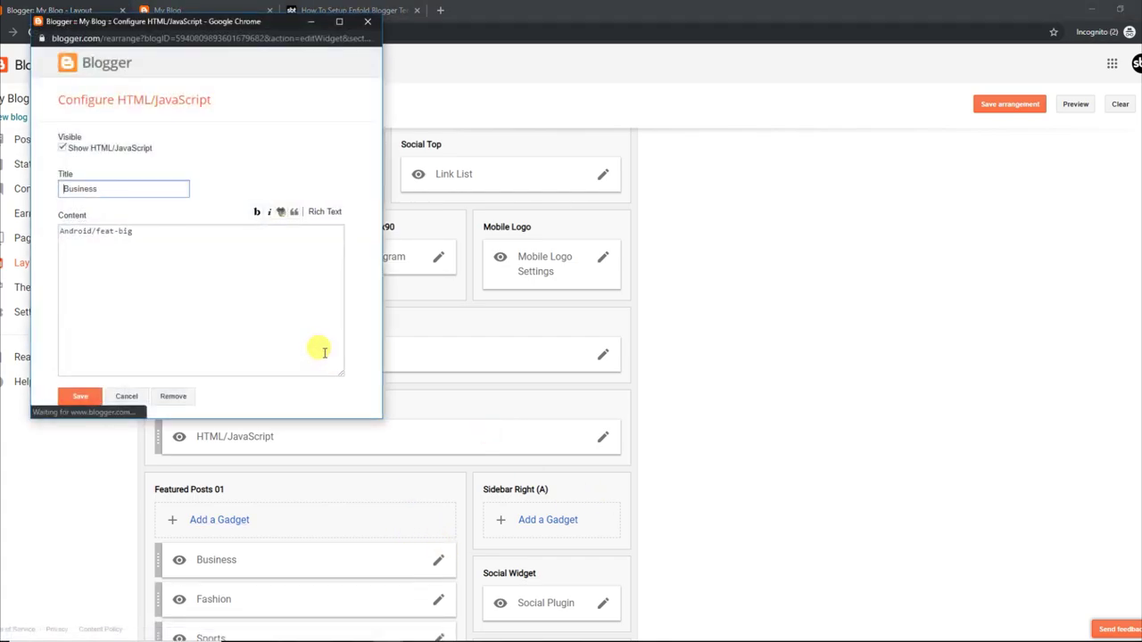
left_click(91, 232)
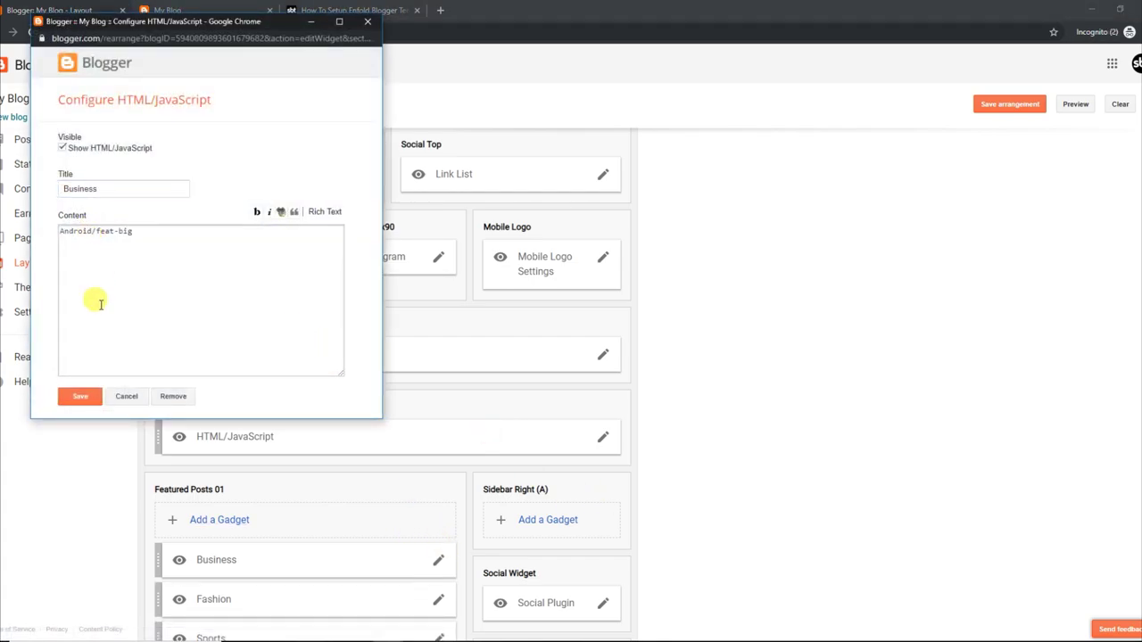
right_click(64, 230)
left_click(96, 277)
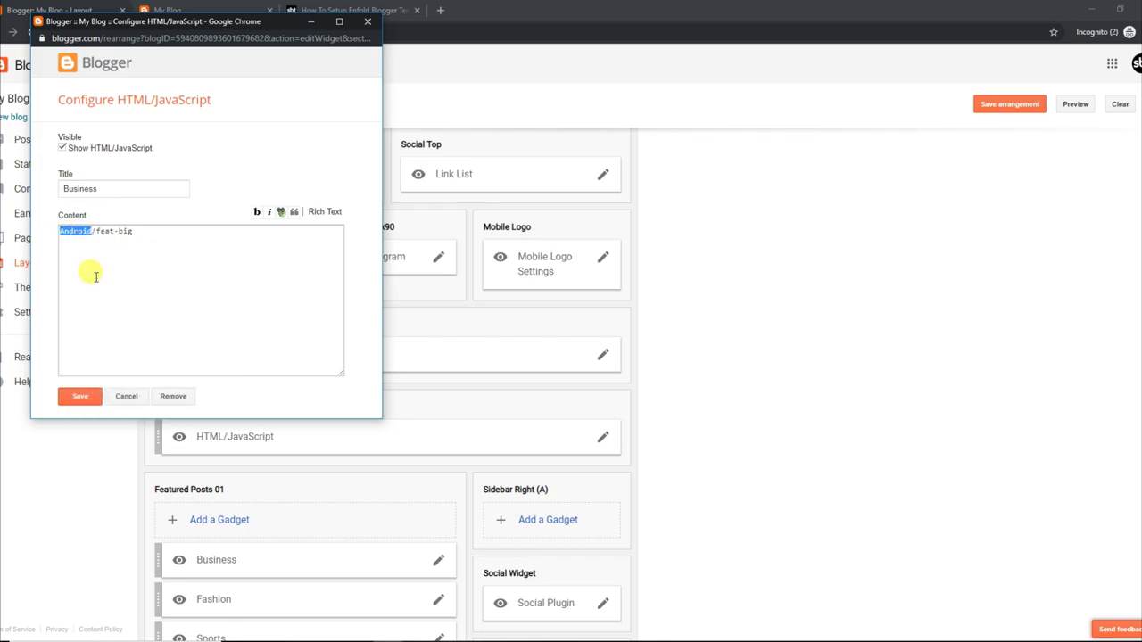
left_click(80, 396)
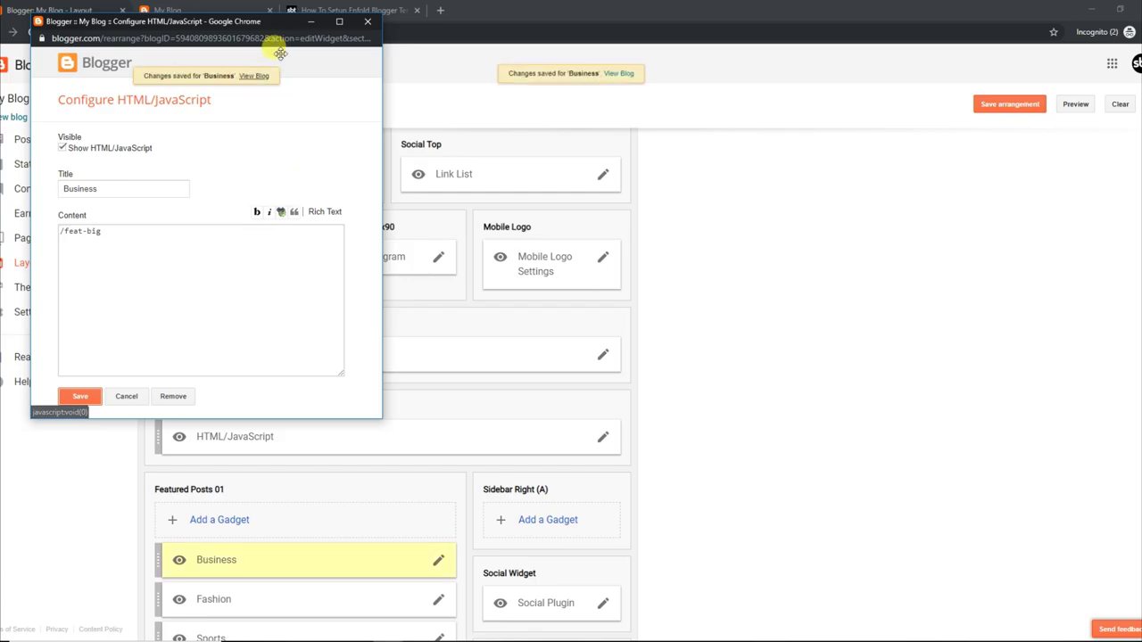
left_click(229, 14)
left_click(32, 32)
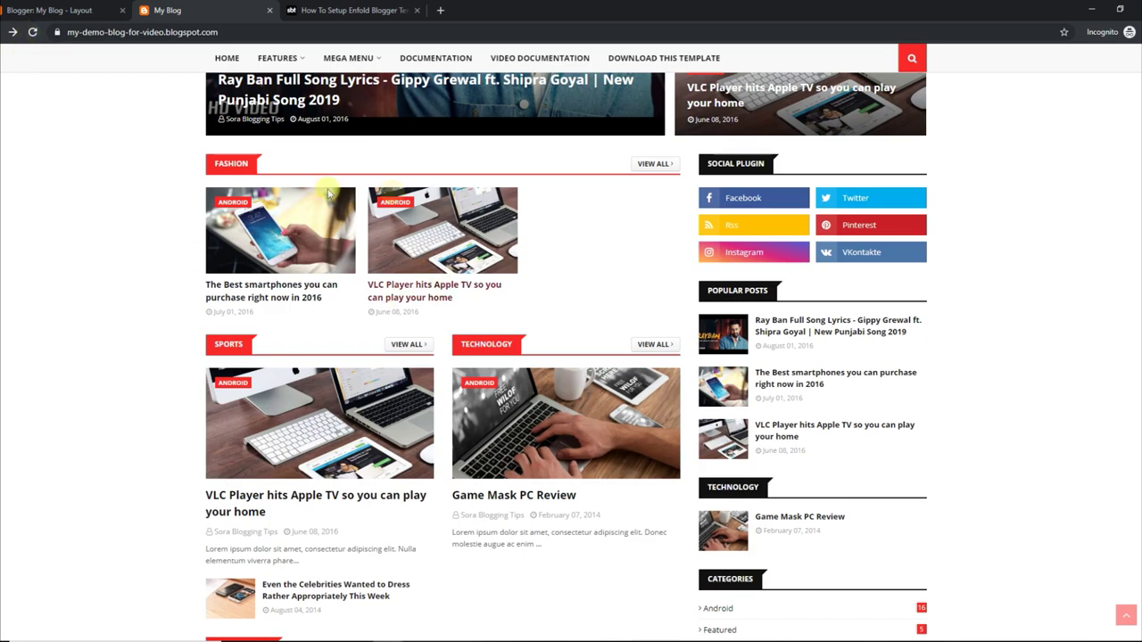
scroll(1114, 184, "up", 2)
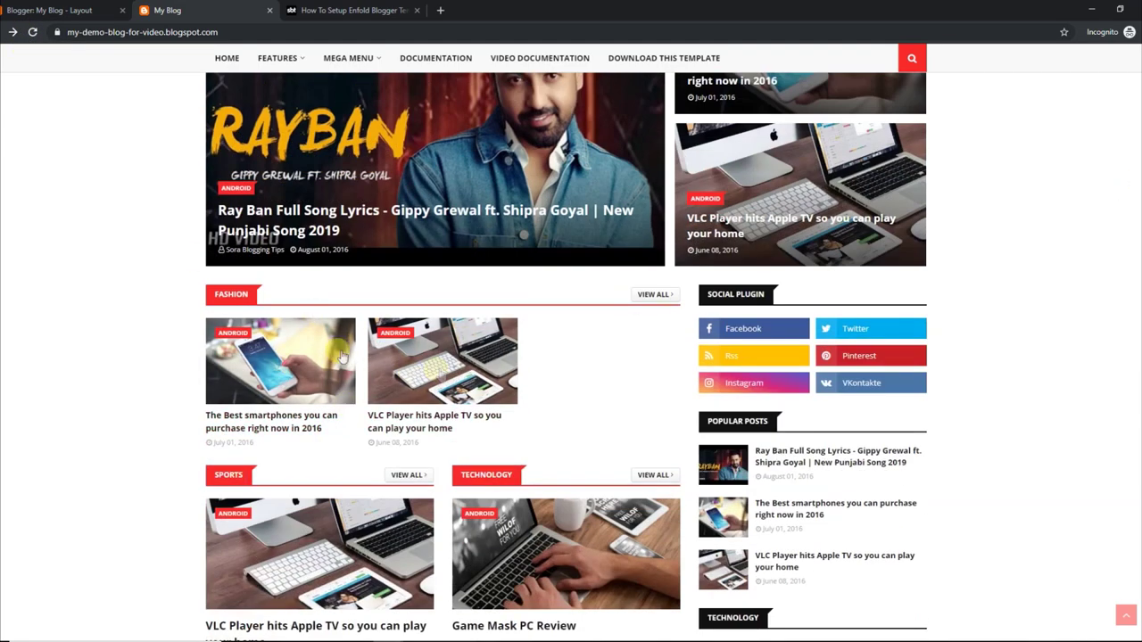
Paste the Android label back before /feat-big in the Business gadget, save it and review the featured sections on the reloaded blog
left_click(49, 10)
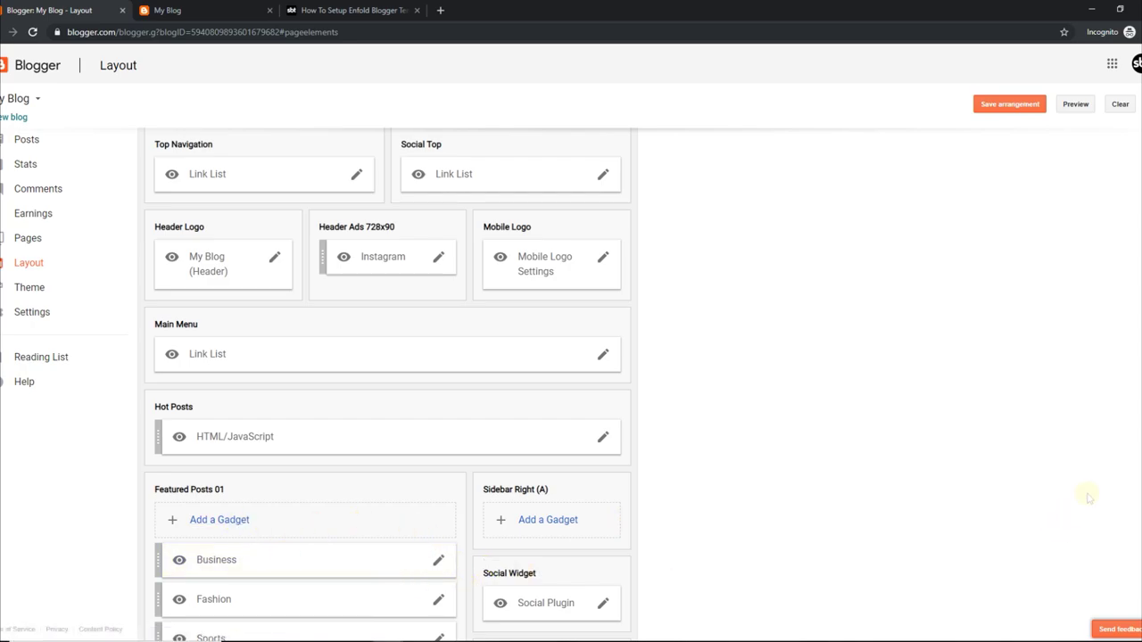
scroll(1088, 496, "down", 3)
left_click(437, 364)
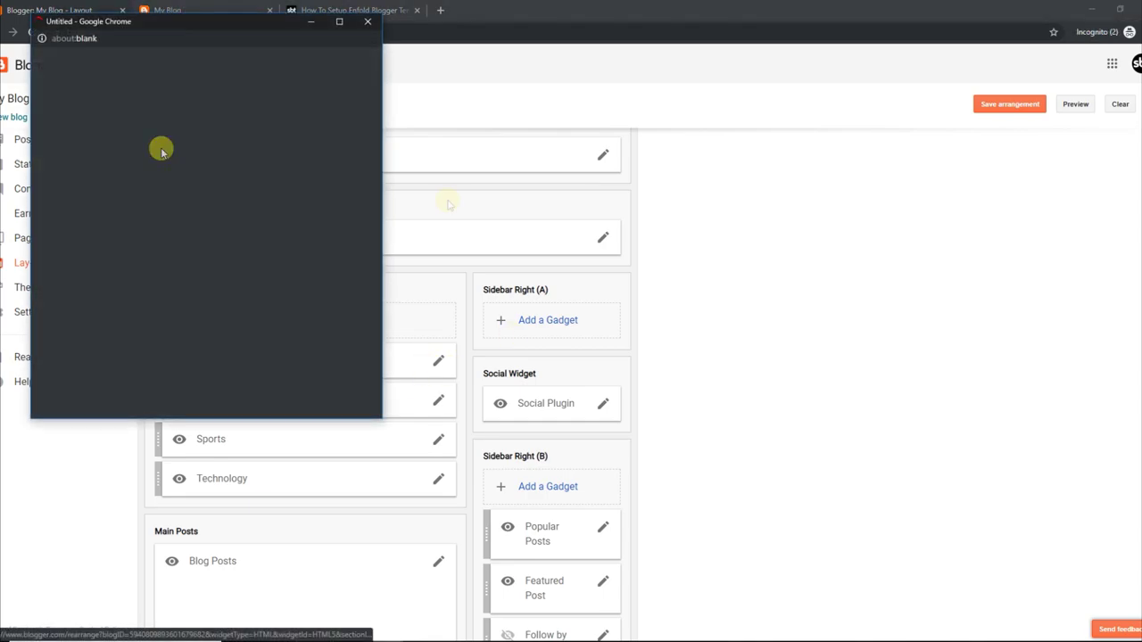
right_click(61, 231)
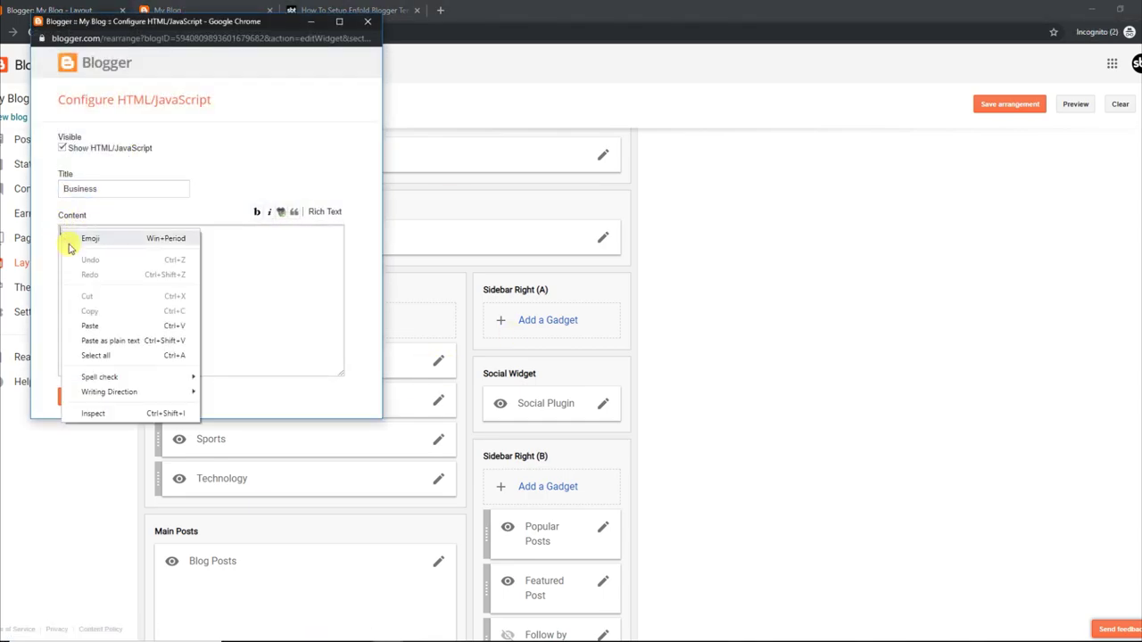
left_click(85, 325)
left_click(77, 395)
left_click(228, 7)
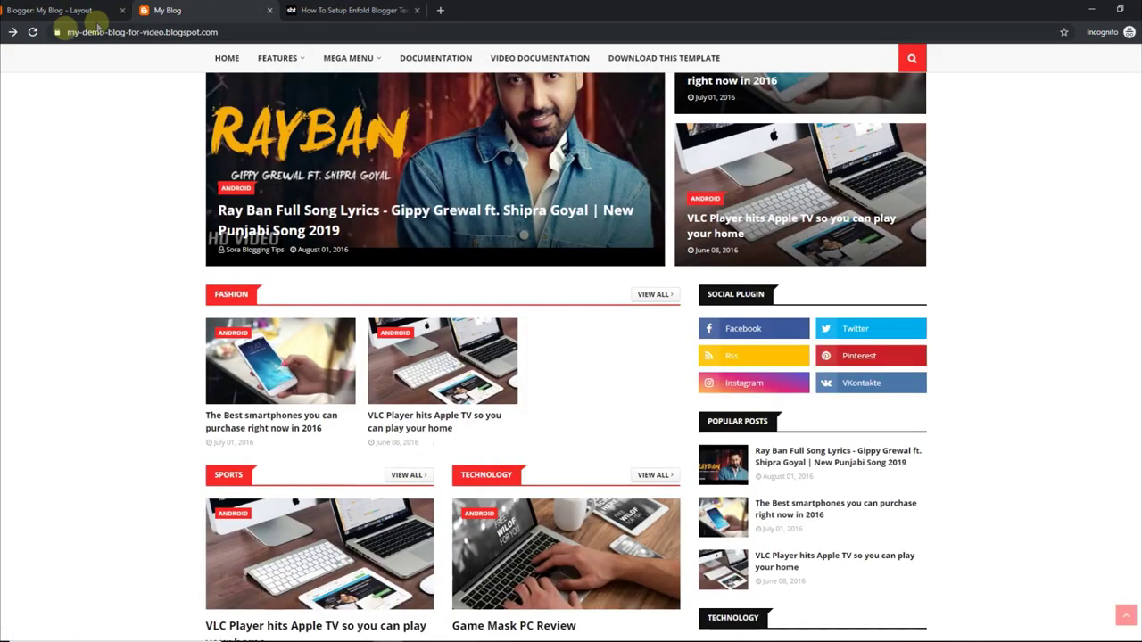
left_click(32, 31)
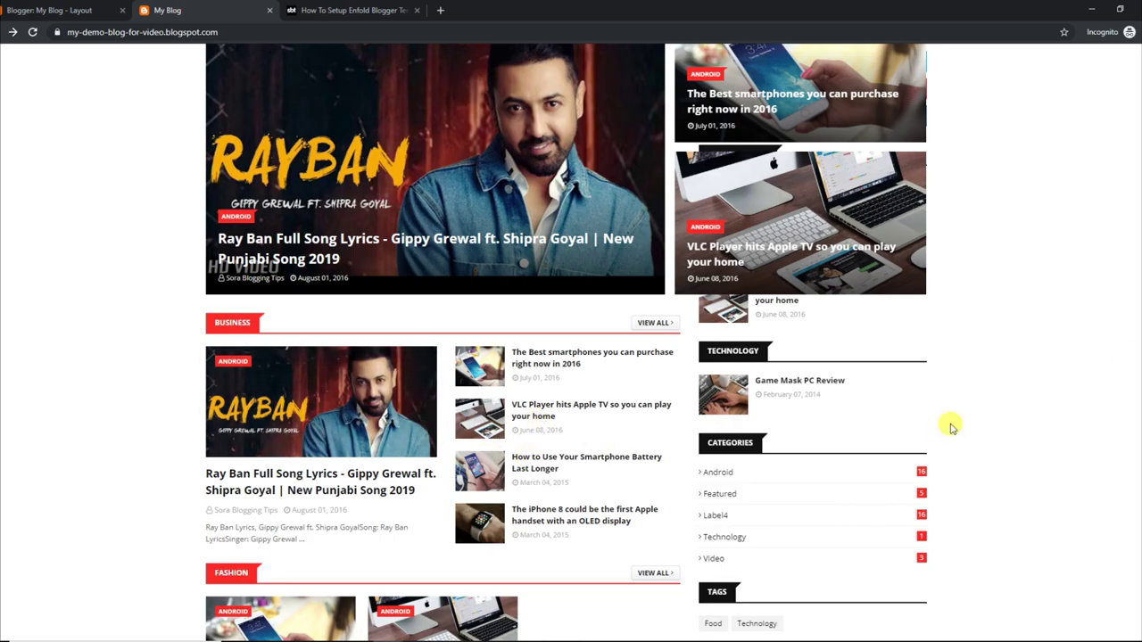
scroll(999, 249, "down", 5)
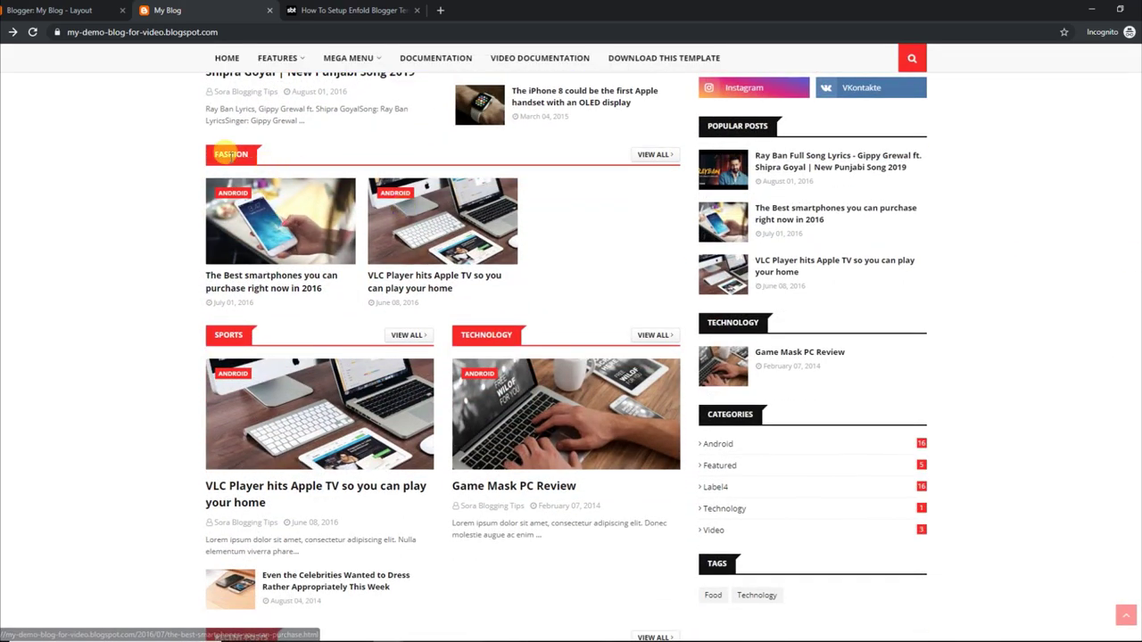
Open the Fashion gadget in Featured Posts 01, examine the label in its grid-small shortcode and save the gadget
left_click(96, 14)
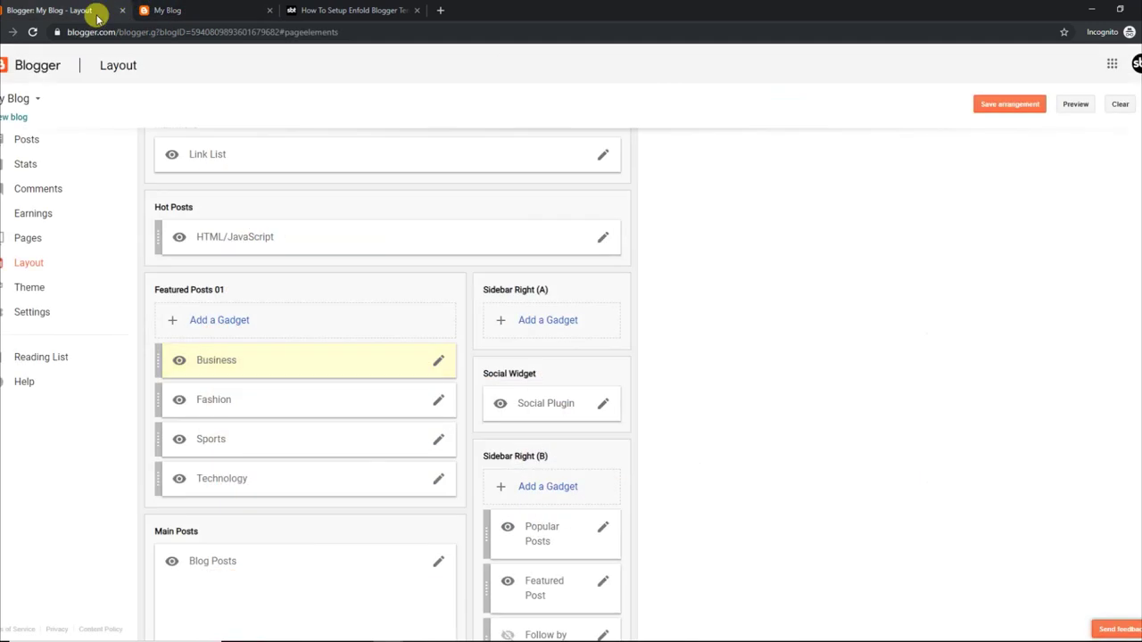
left_click(440, 403)
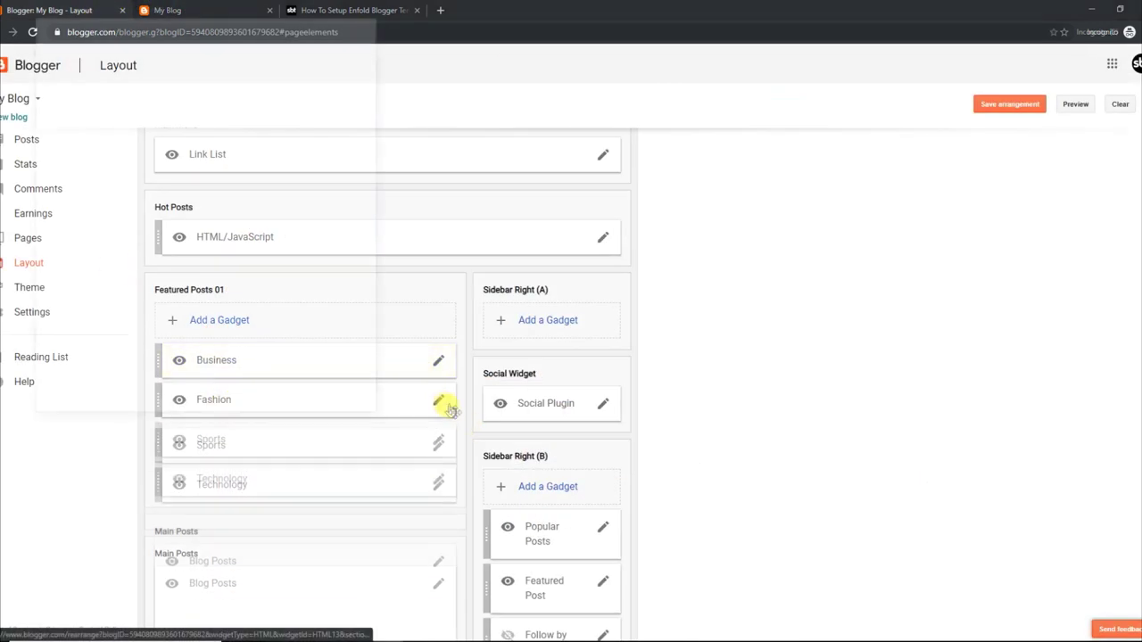
left_click_drag(104, 231, 89, 231)
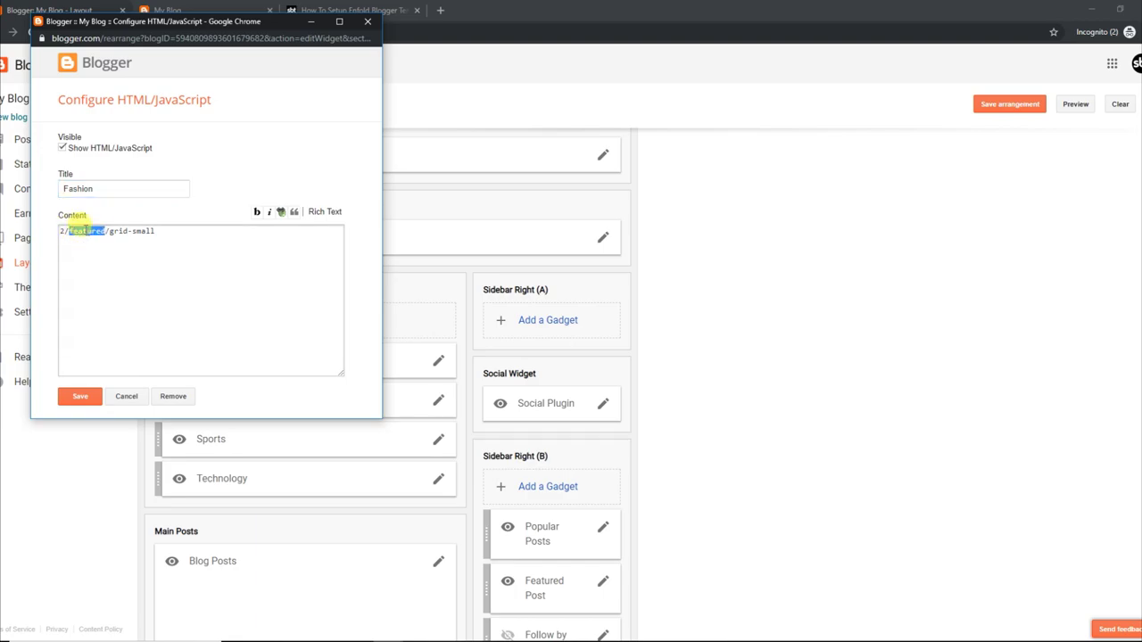
left_click(79, 396)
Compare the blog's Fashion, Sports and Technology sections with the matching Featured Posts 01 gadgets in the layout
left_click(223, 9)
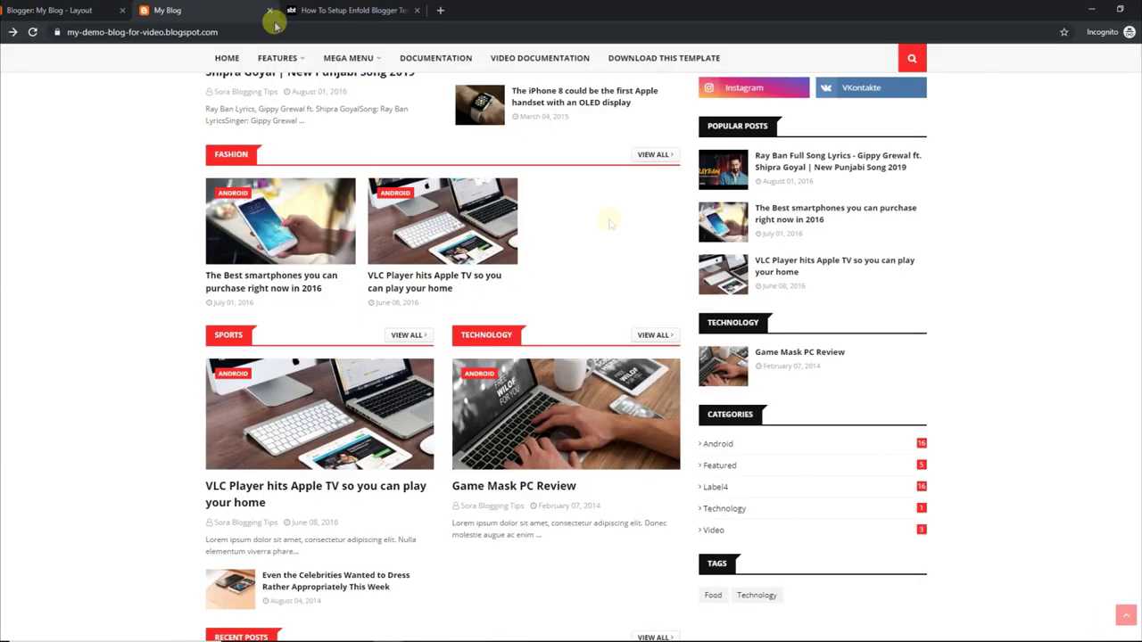
scroll(612, 222, "down", 3)
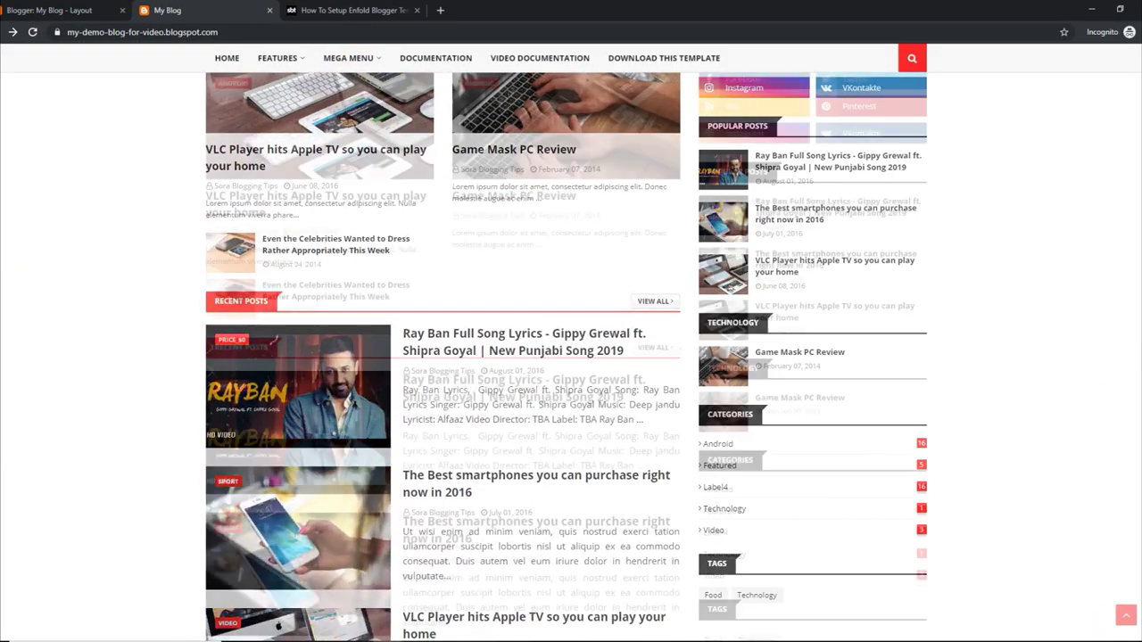
scroll(951, 250, "up", 3)
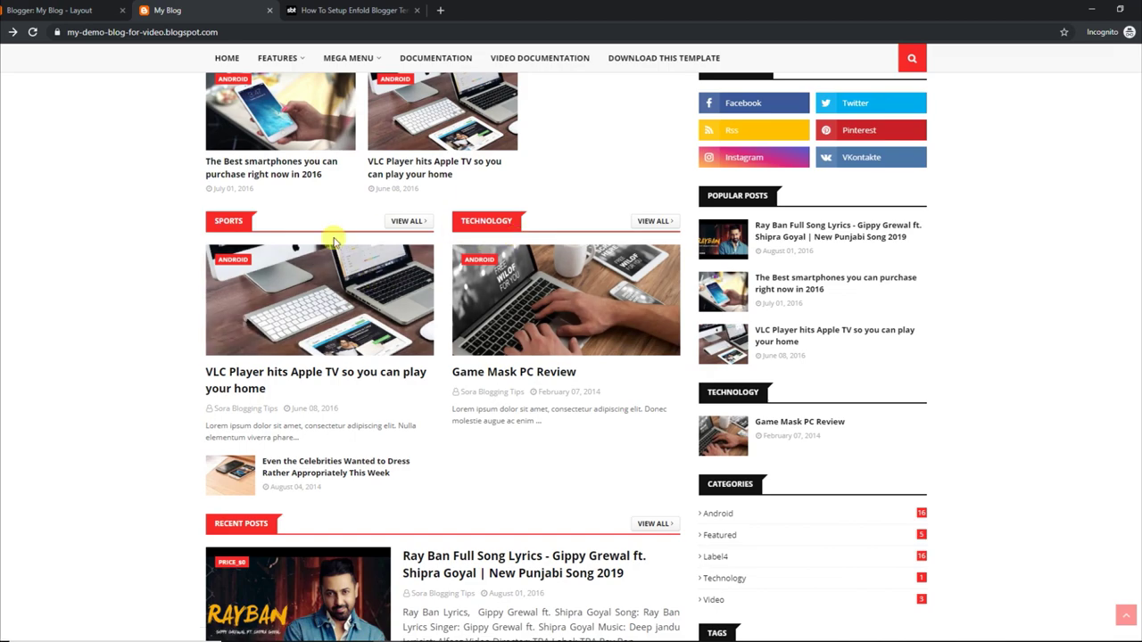
left_click(80, 9)
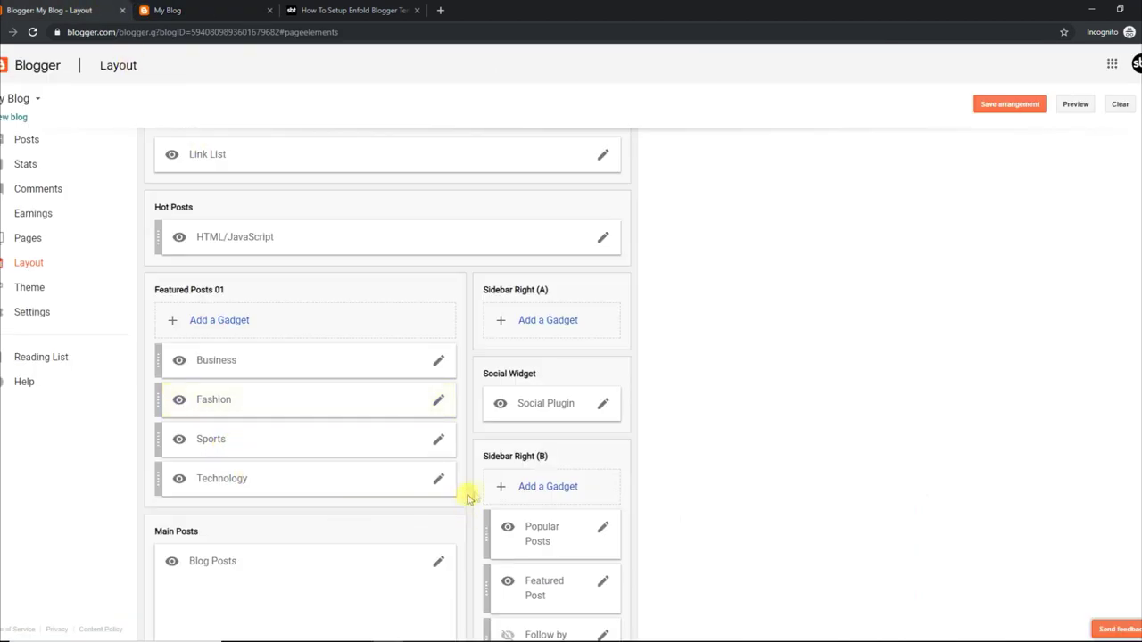
left_click(253, 7)
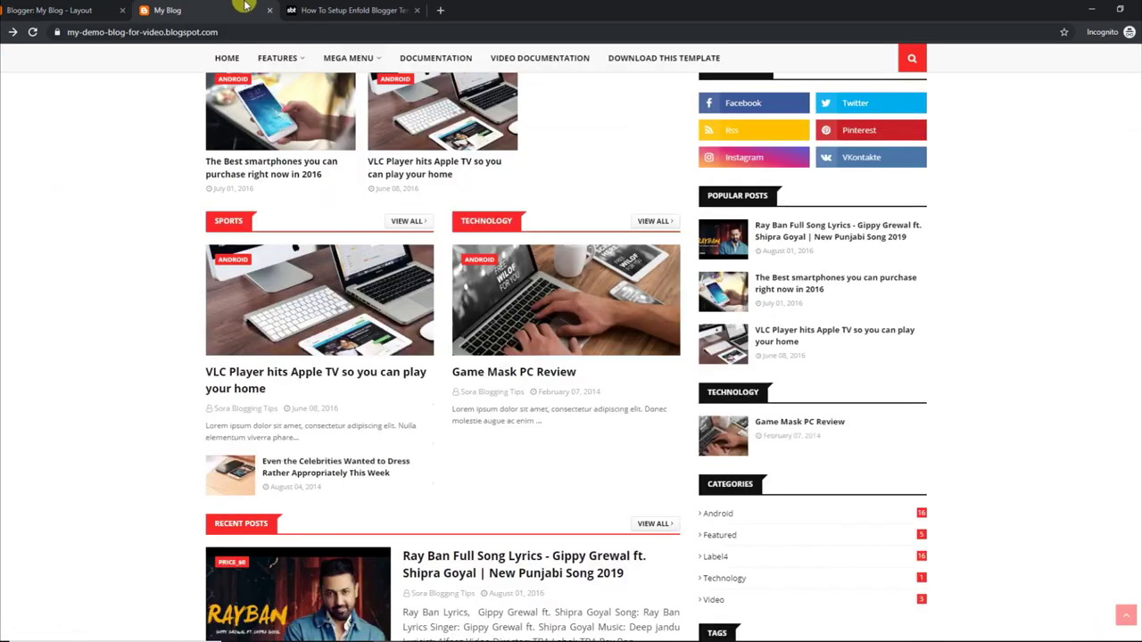
scroll(1126, 294, "up", 10)
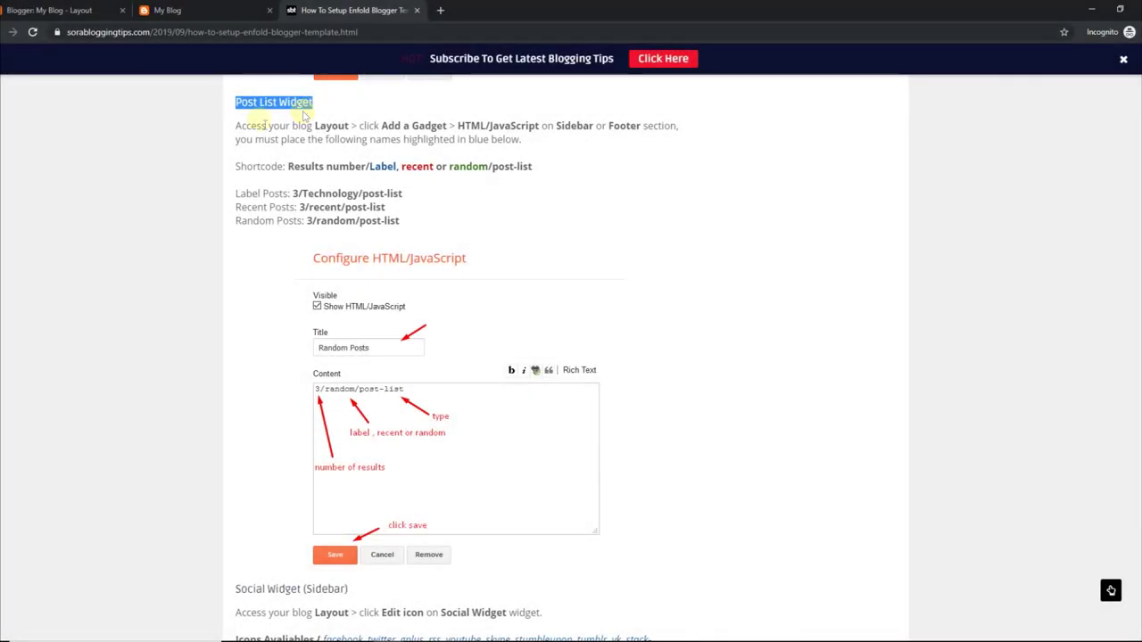
Read the guide's Post List Widget instructions and copy the label posts shortcode 3/Technology/post-list
left_click_drag(237, 126, 547, 141)
left_click_drag(238, 165, 505, 170)
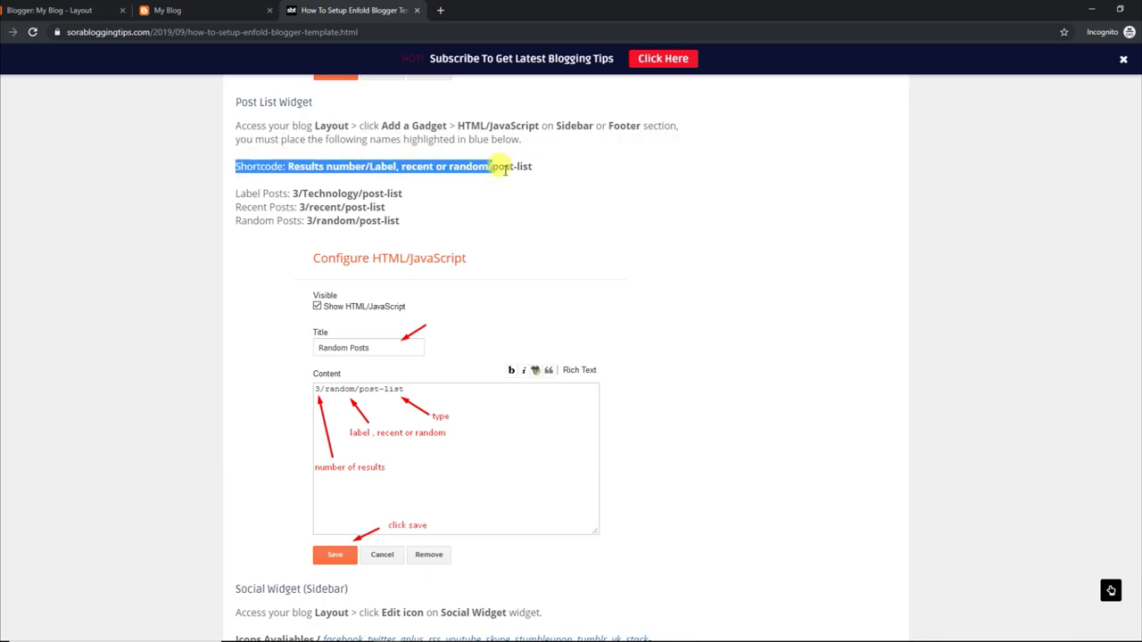
left_click_drag(293, 192, 406, 196)
key("ctrl+c")
right_click(399, 199)
left_click(419, 207)
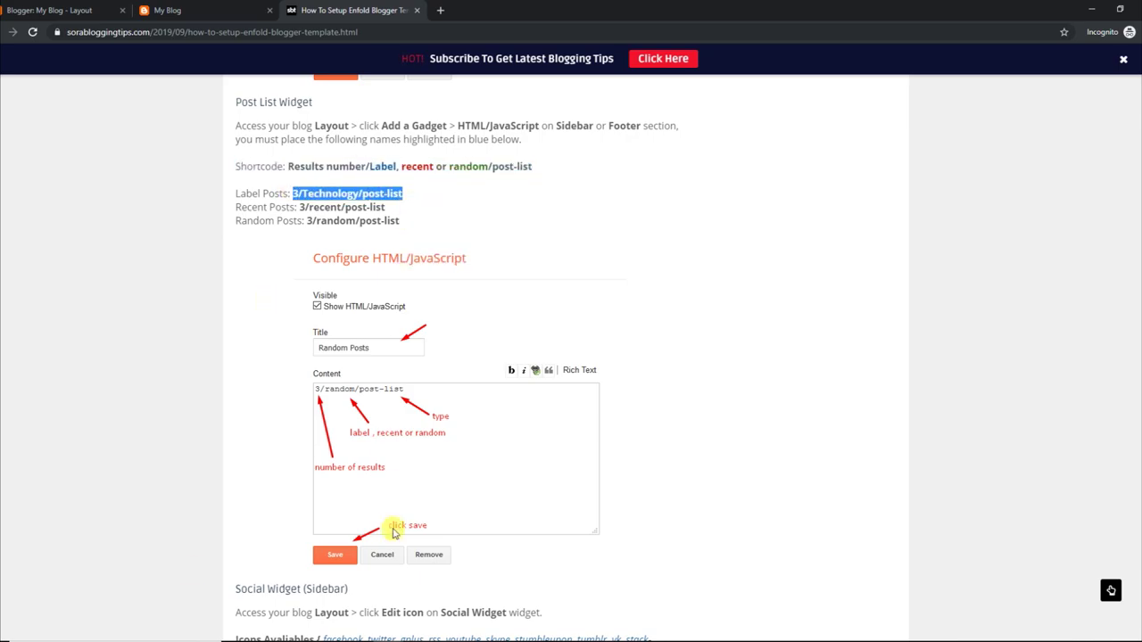
After viewing the blog, add an untitled HTML/JavaScript gadget containing 3/Technology/post-list to Sidebar Right (B) and save it
left_click(233, 8)
scroll(571, 357, "down", 7)
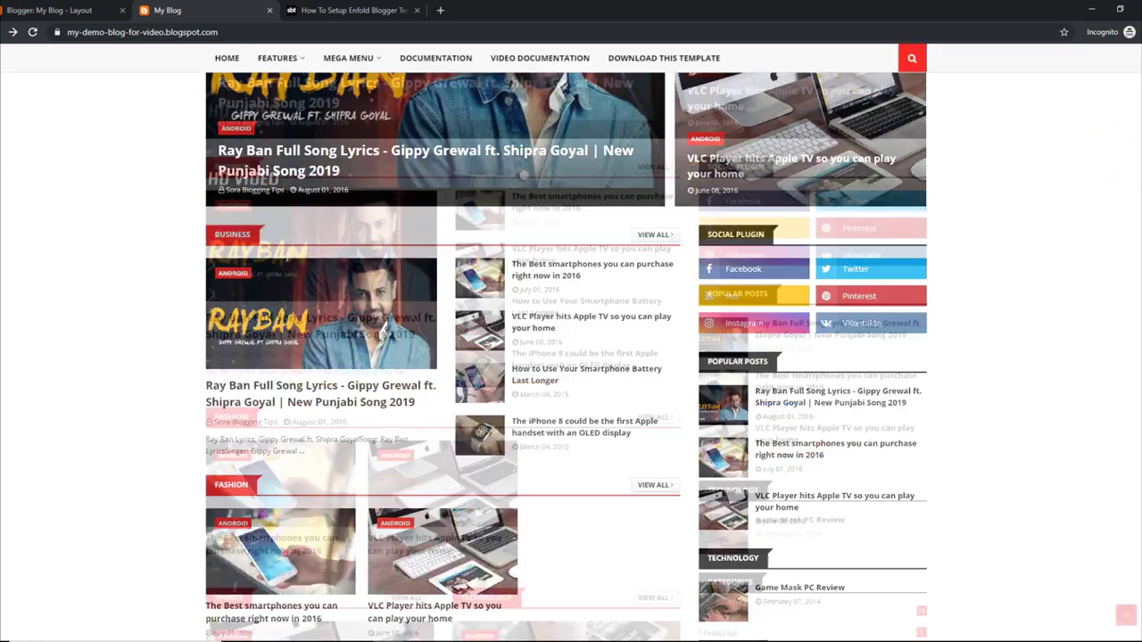
scroll(571, 356, "up", 7)
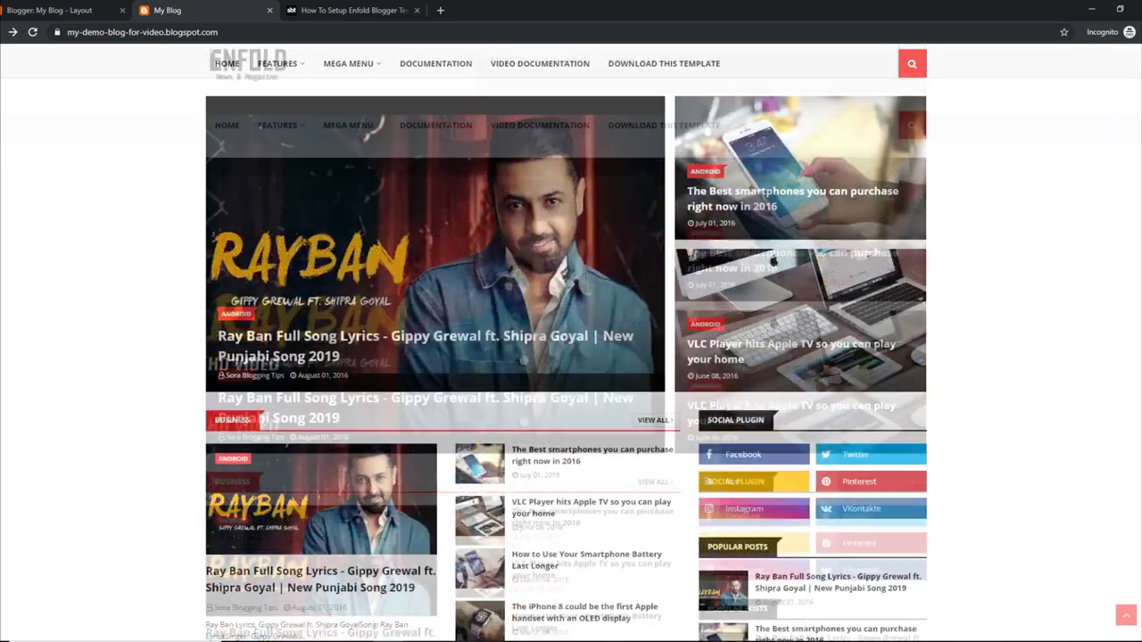
left_click(101, 7)
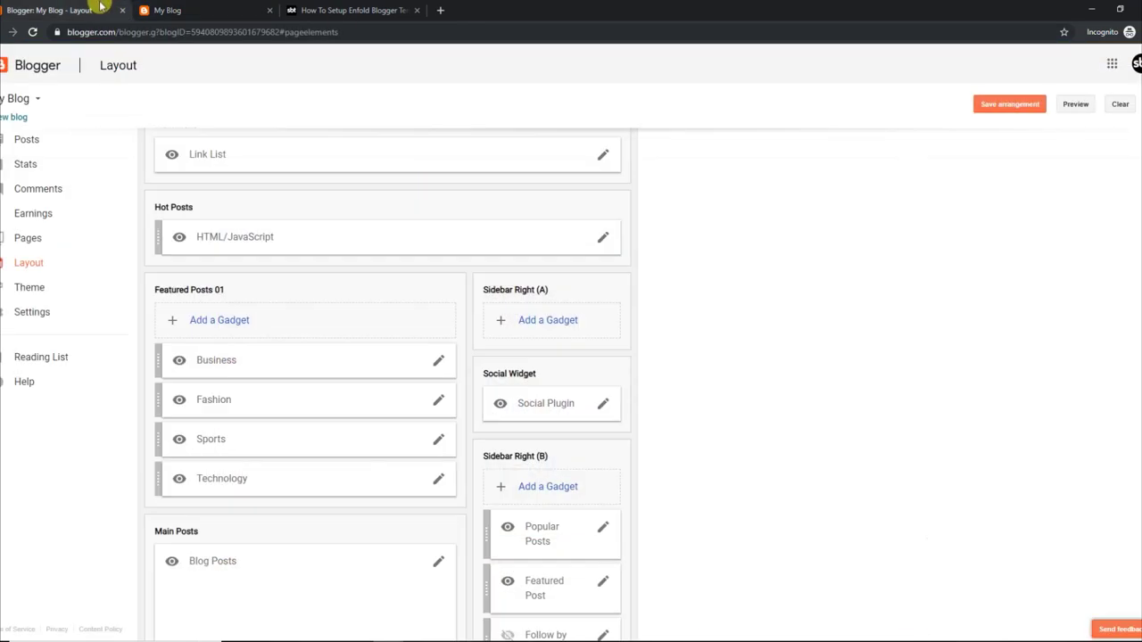
left_click(562, 488)
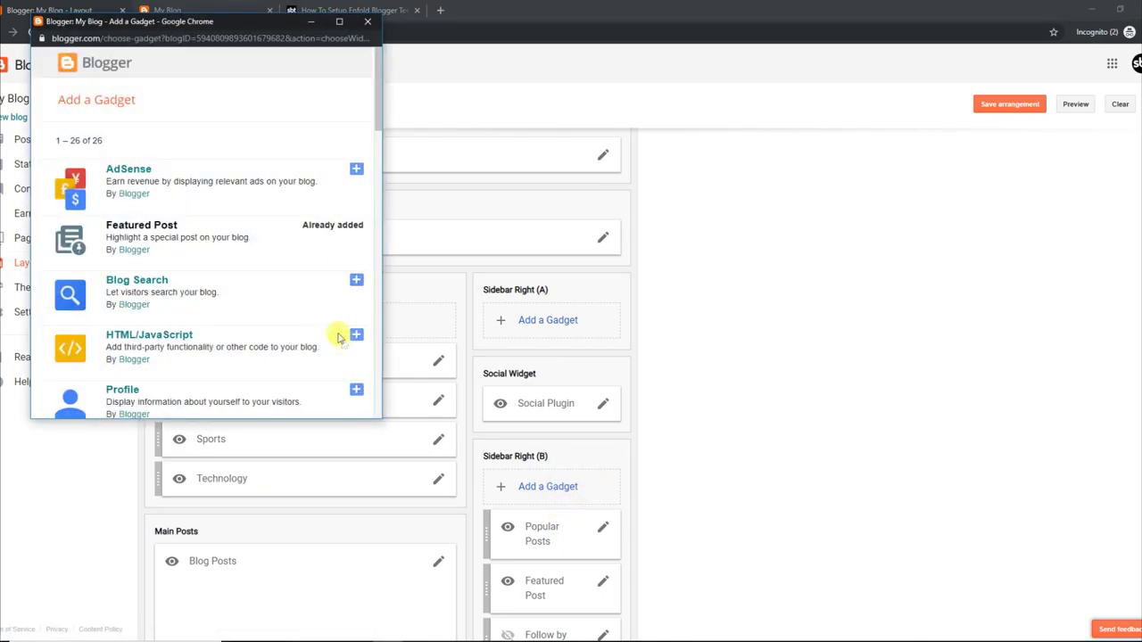
left_click(356, 338)
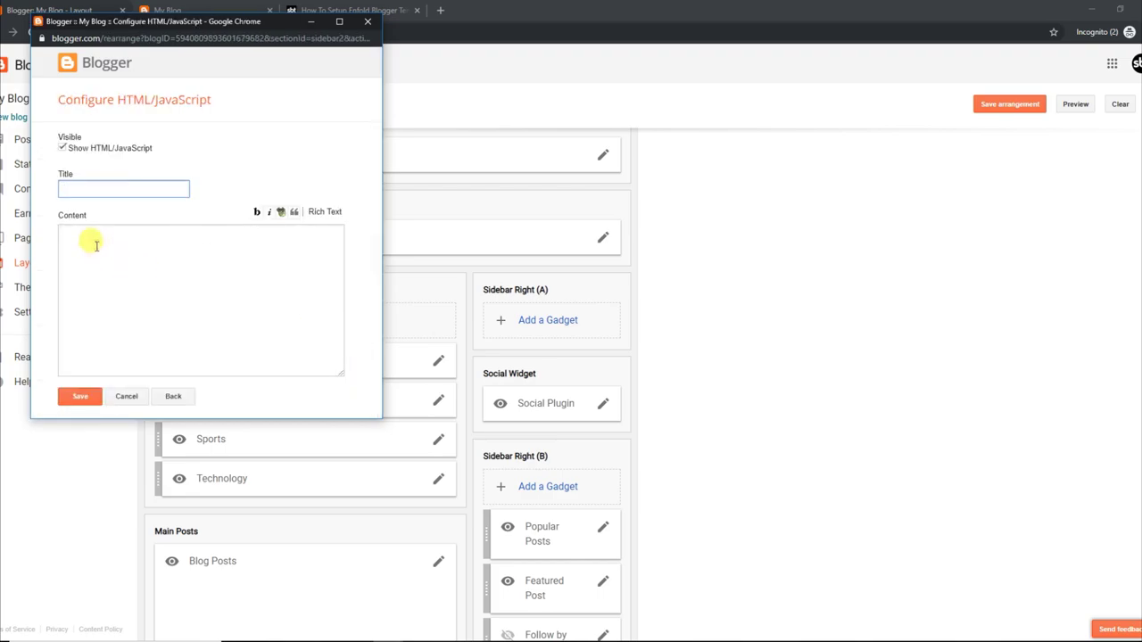
right_click(95, 245)
left_click(124, 342)
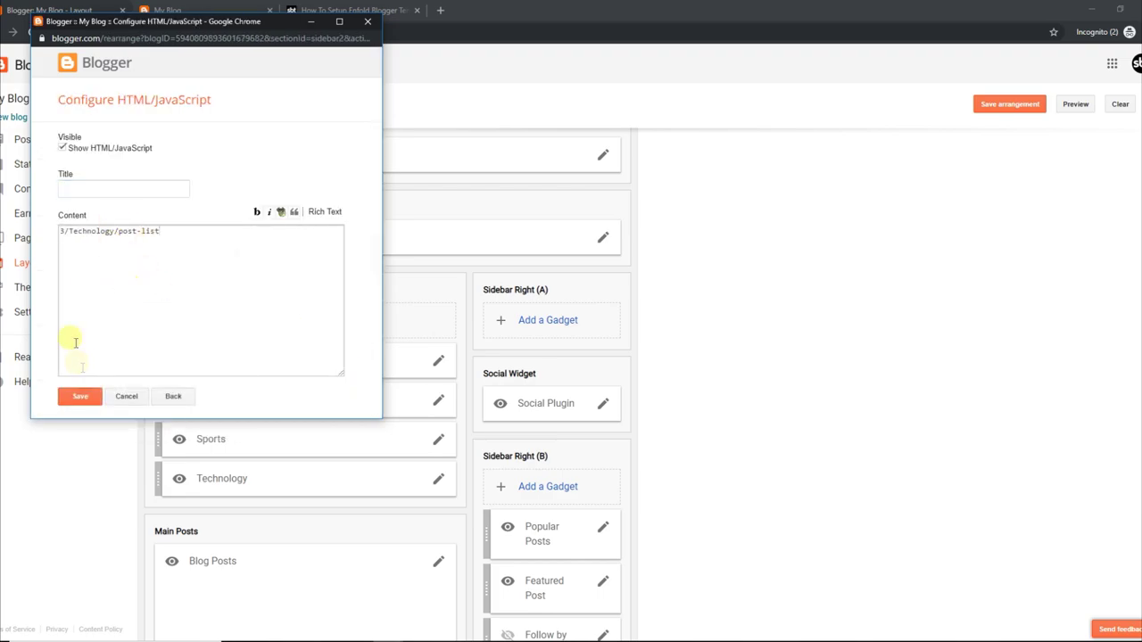
left_click(80, 396)
Reload the blog and check the new post list between the Social Plugin and Popular Posts widgets
left_click(188, 9)
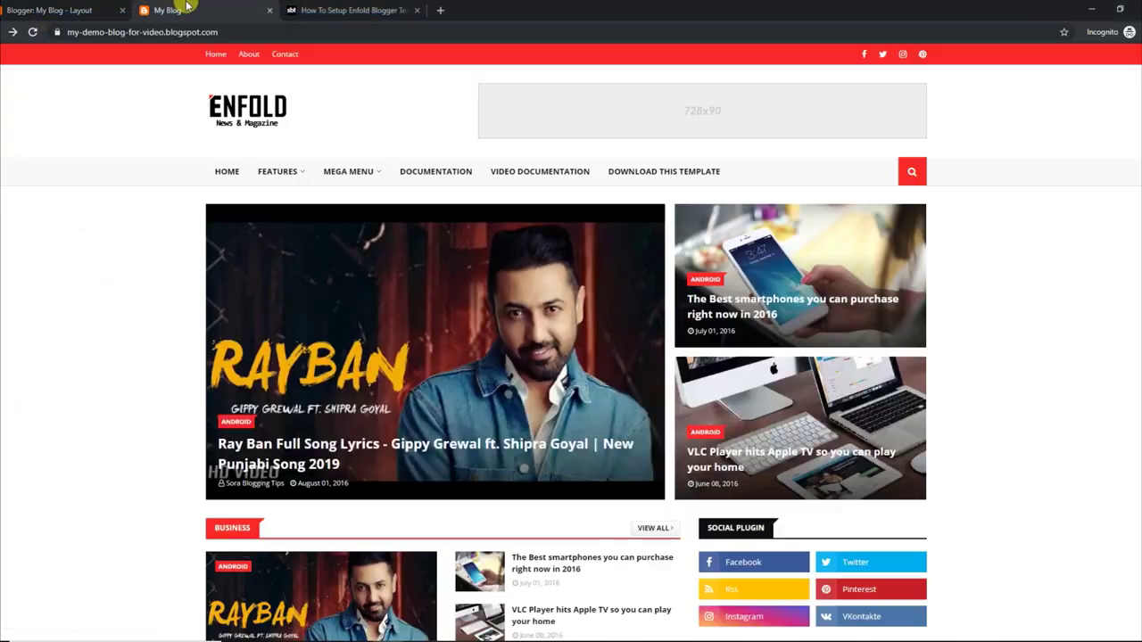
left_click(32, 33)
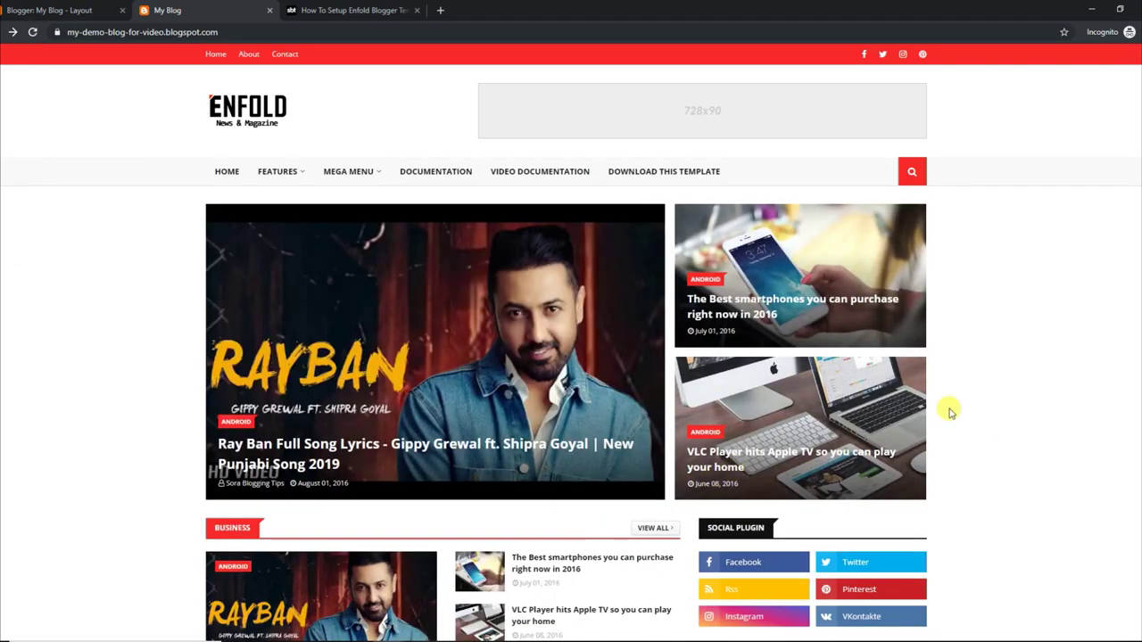
scroll(1102, 237, "down", 4)
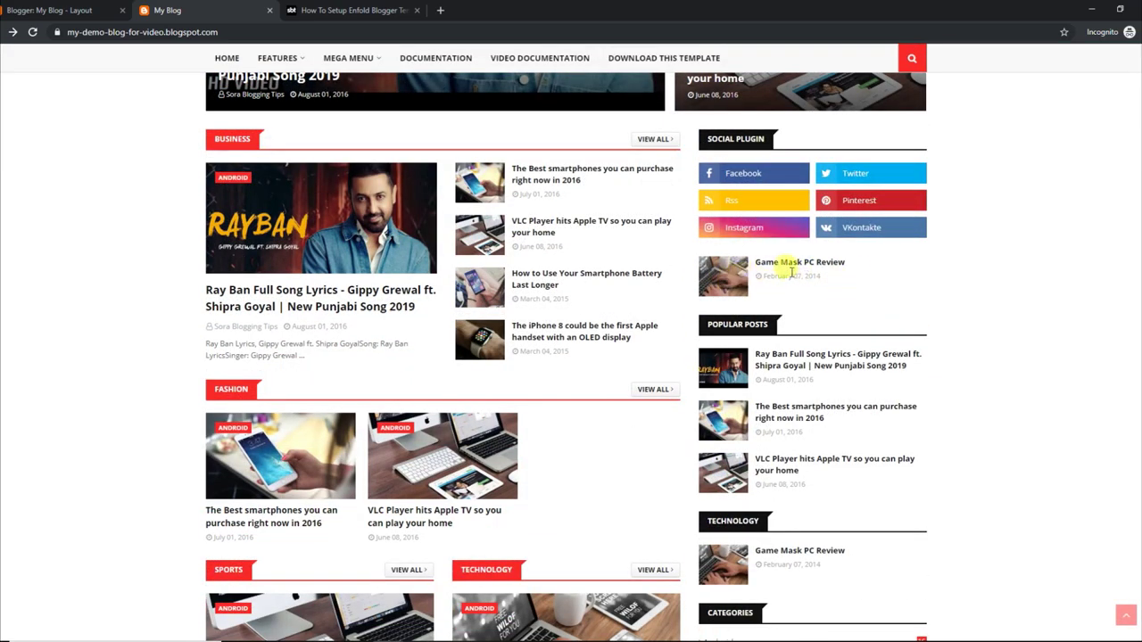
scroll(1099, 230, "up", 4)
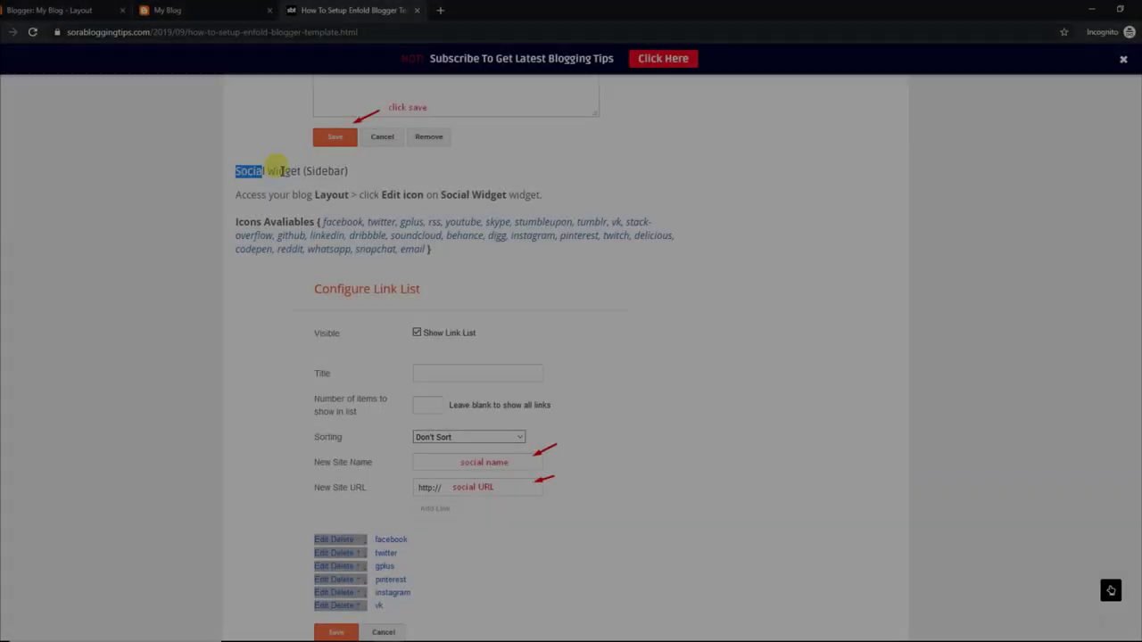
Read the guide's Social Widget (Sidebar) instructions and available icons, and look at the Social Plugin widget on the blog
left_click_drag(288, 169, 356, 176)
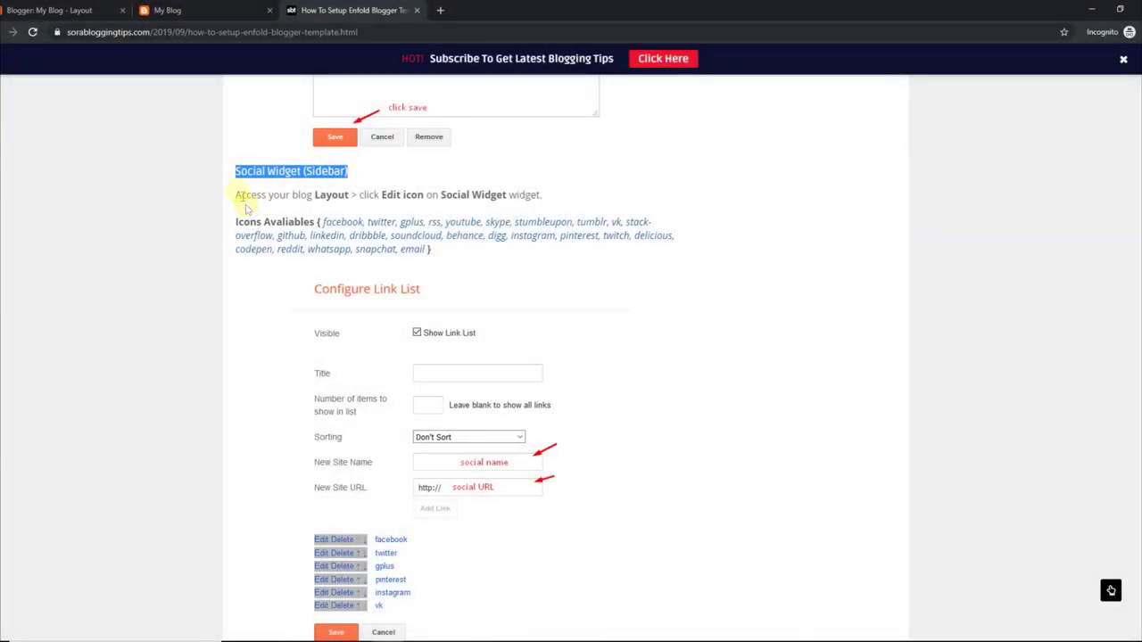
left_click_drag(236, 194, 544, 189)
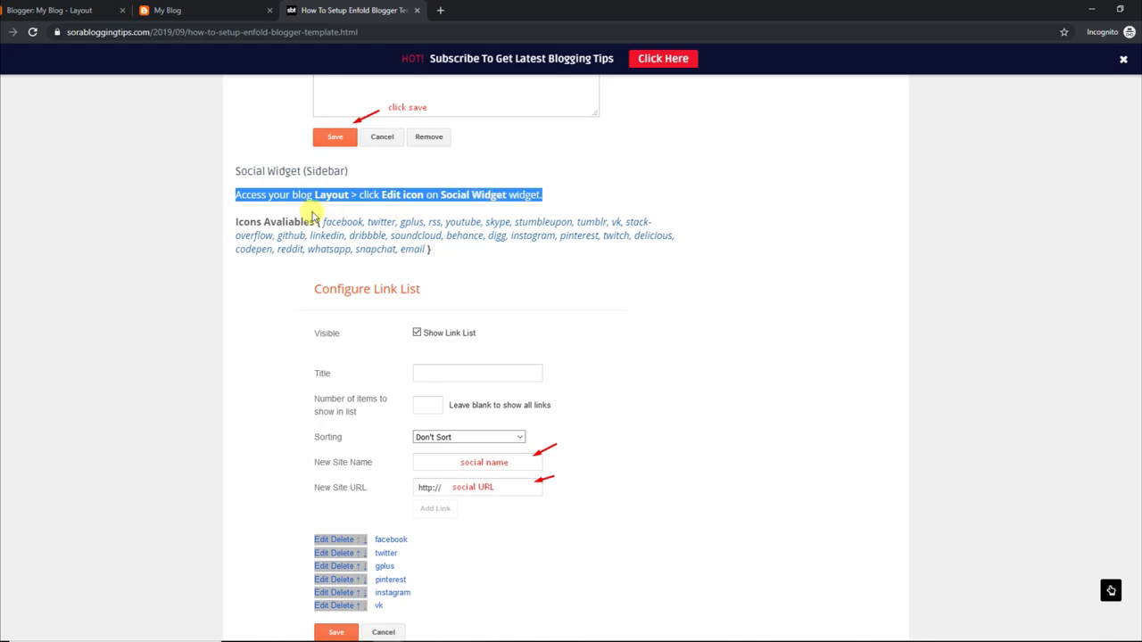
left_click_drag(238, 220, 451, 260)
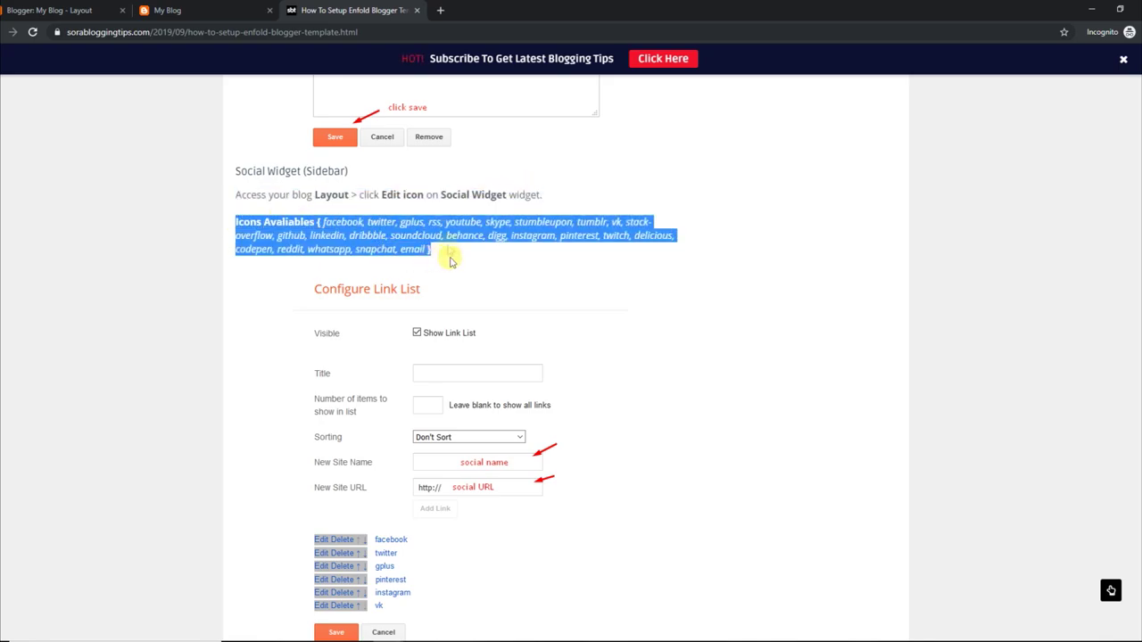
scroll(563, 333, "down", 3)
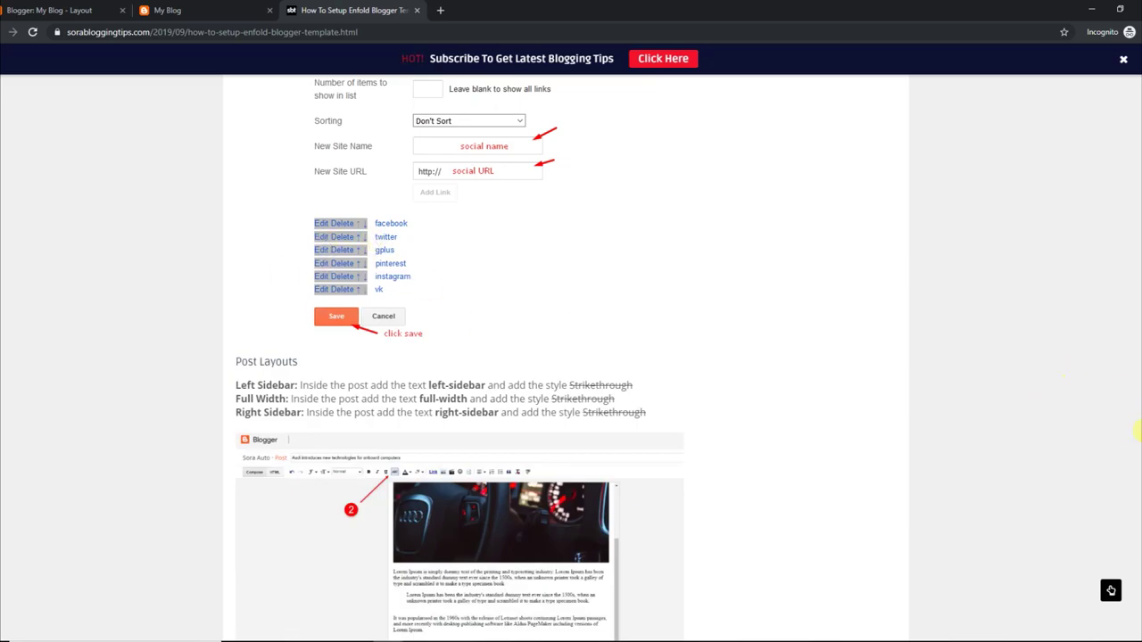
scroll(907, 245, "up", 3)
left_click(250, 9)
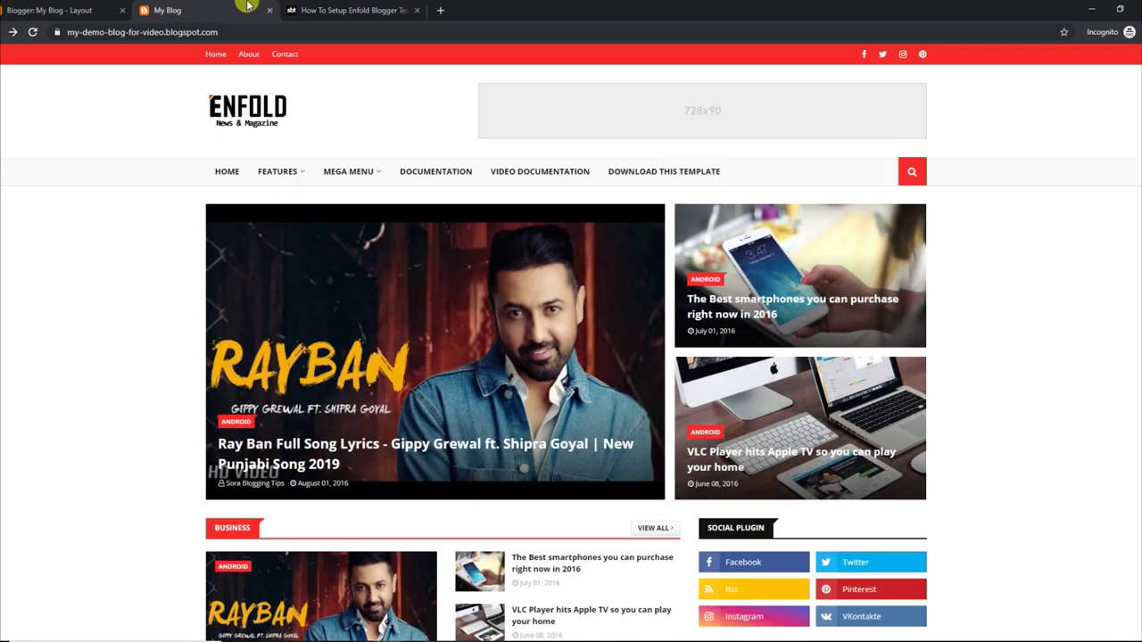
scroll(790, 294, "down", 3)
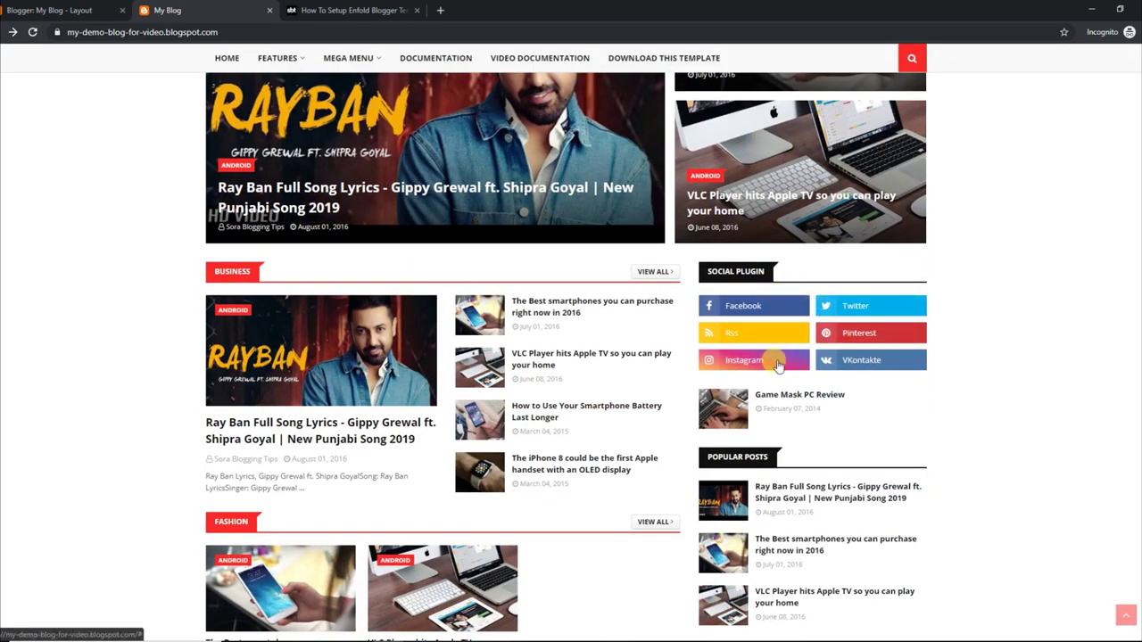
Delete the facebook link from the Social Plugin gadget in the Social Widget section and save the link list
left_click(38, 11)
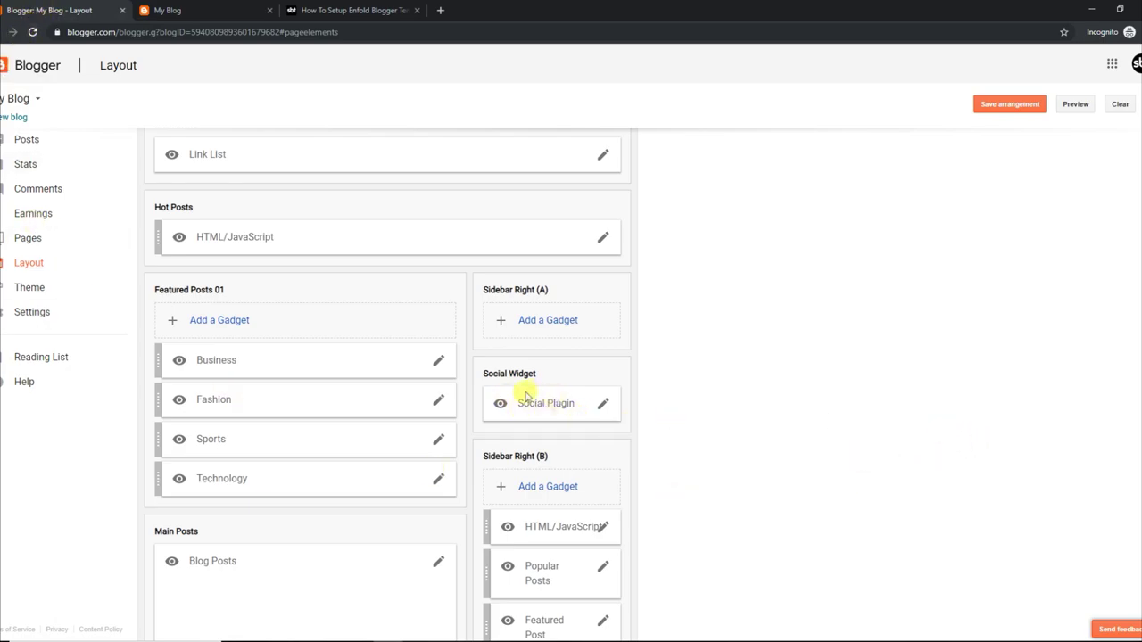
left_click(600, 403)
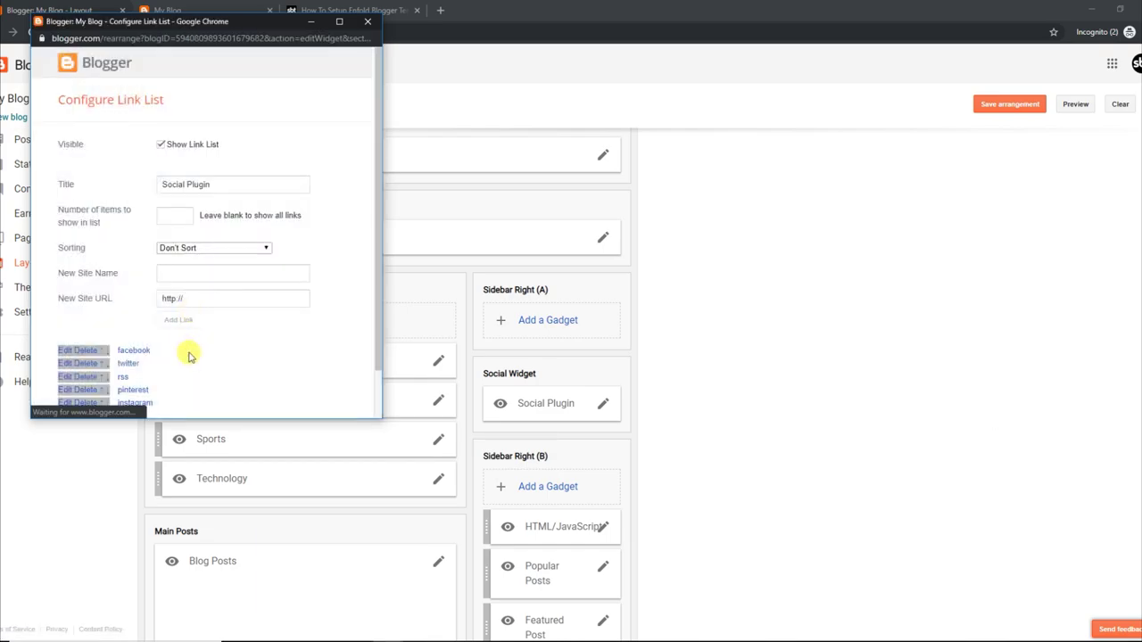
left_click_drag(374, 285, 375, 349)
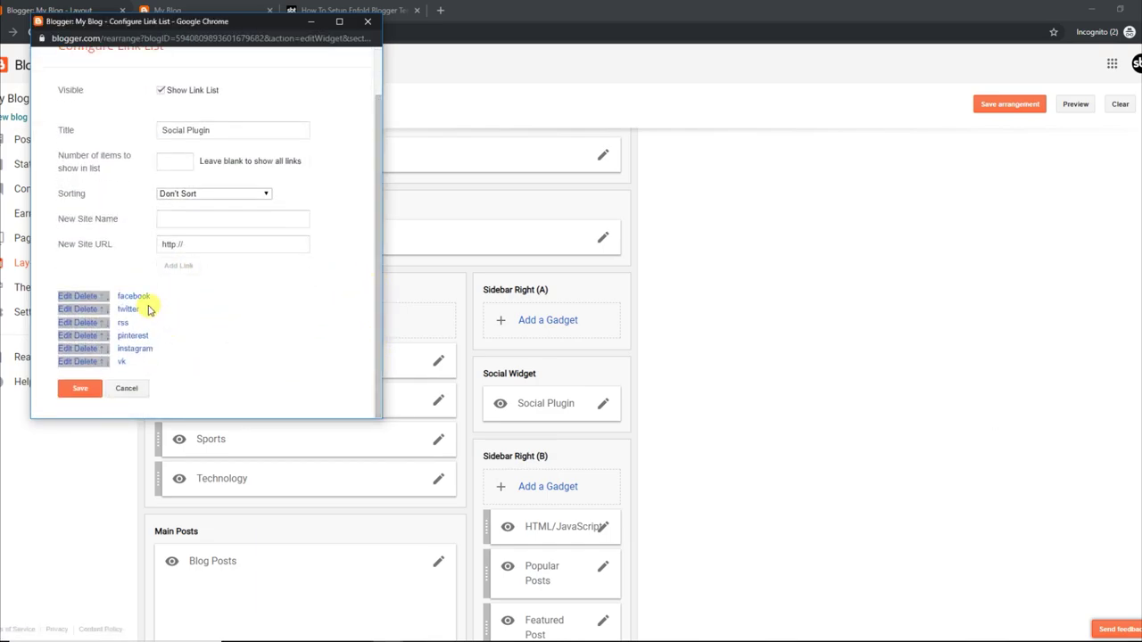
left_click(88, 296)
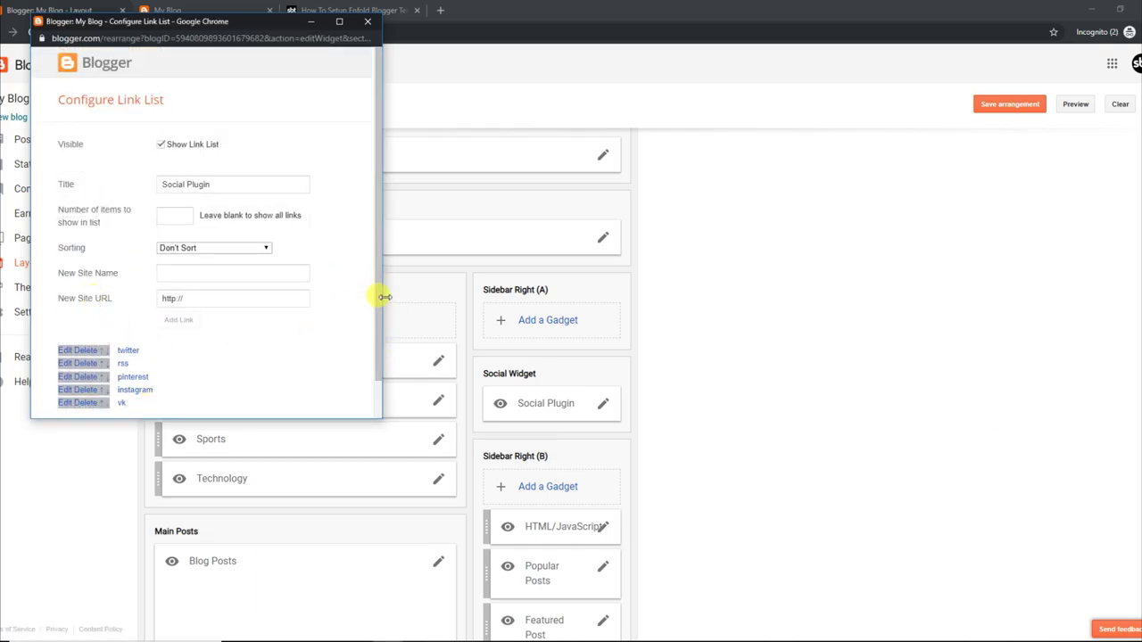
scroll(378, 304, "down", 1)
left_click(72, 315)
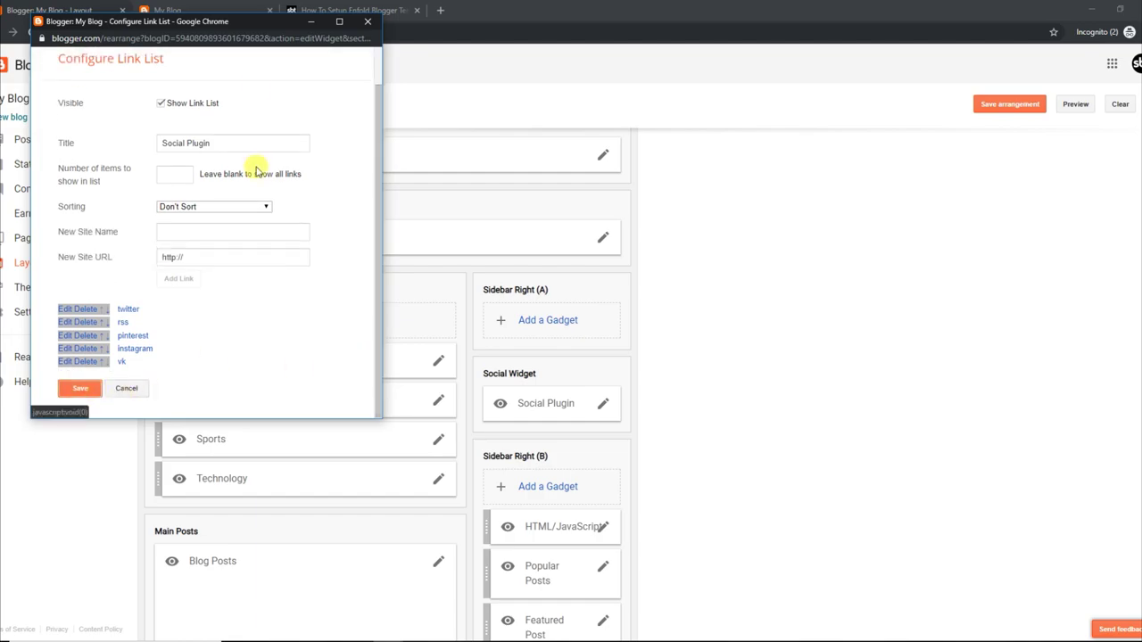
Reload the blog, check the links in its Social Plugin widget and return to the Blogger layout
left_click(225, 7)
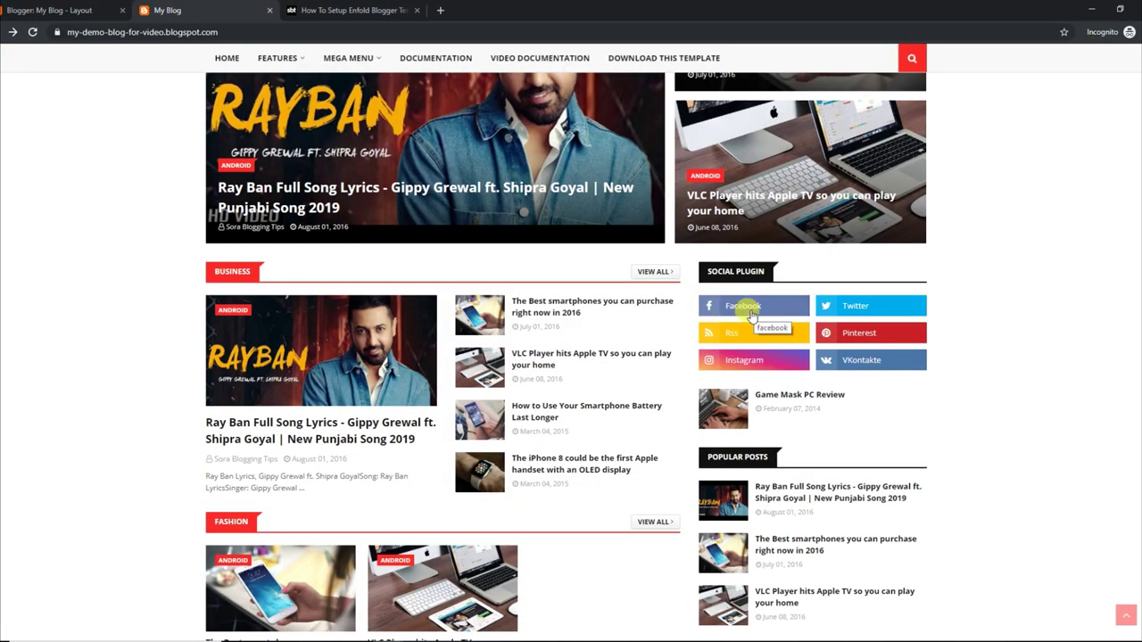
left_click(32, 31)
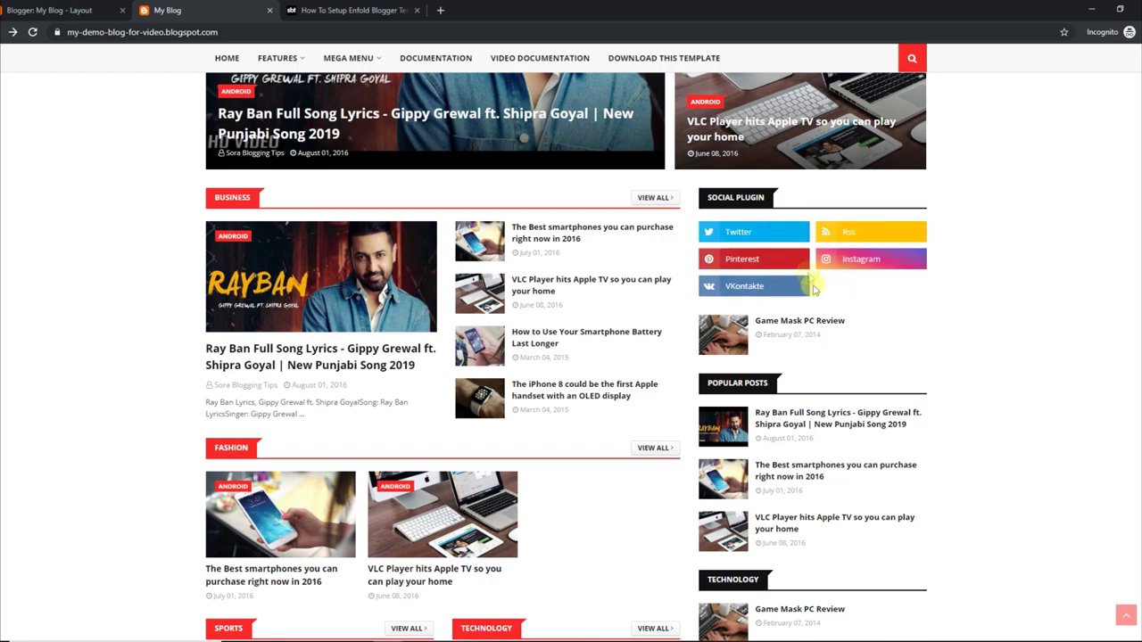
left_click(116, 7)
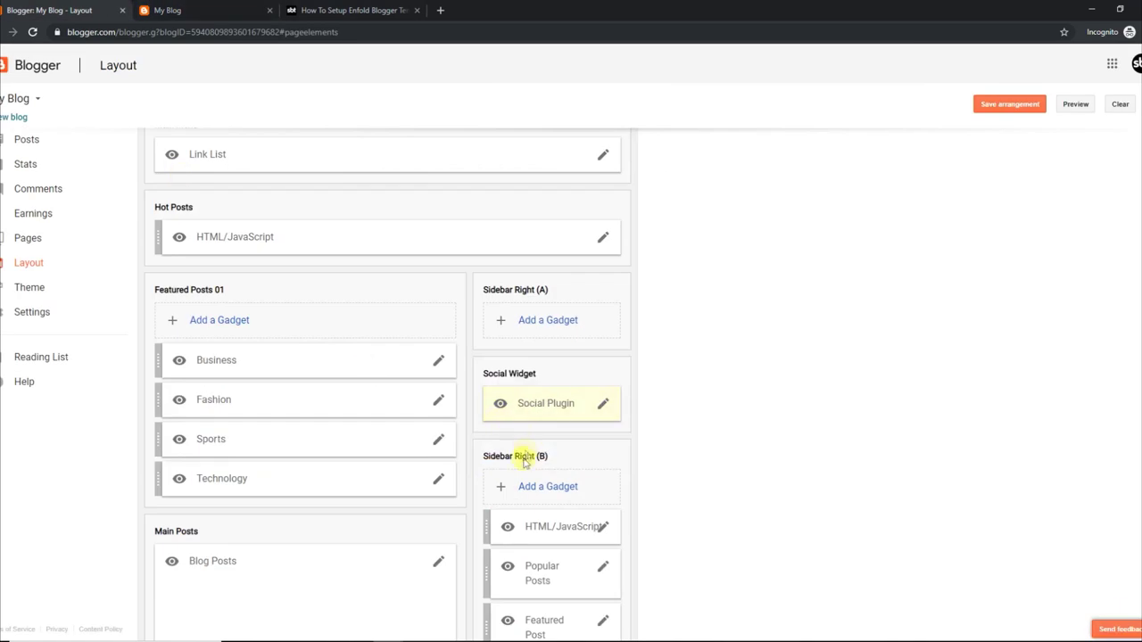
Add a facebook link to the Social Plugin gadget in the Social Widget section, save the link list and reload the blog
left_click(605, 407)
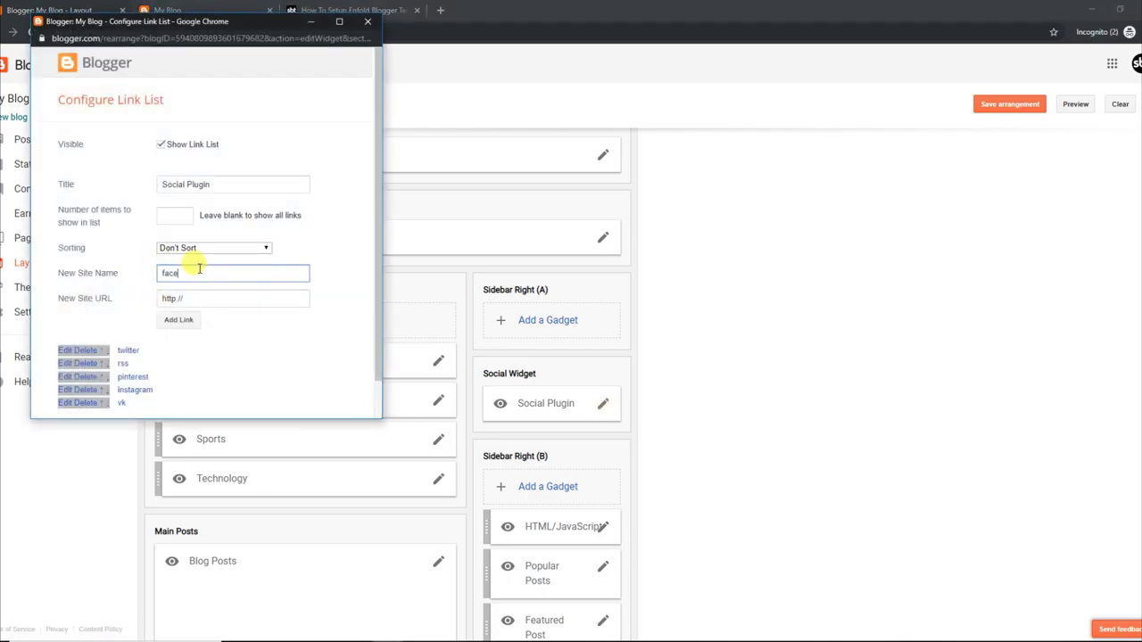
left_click(179, 329)
scroll(294, 320, "down", 1)
left_click(61, 392)
left_click(170, 10)
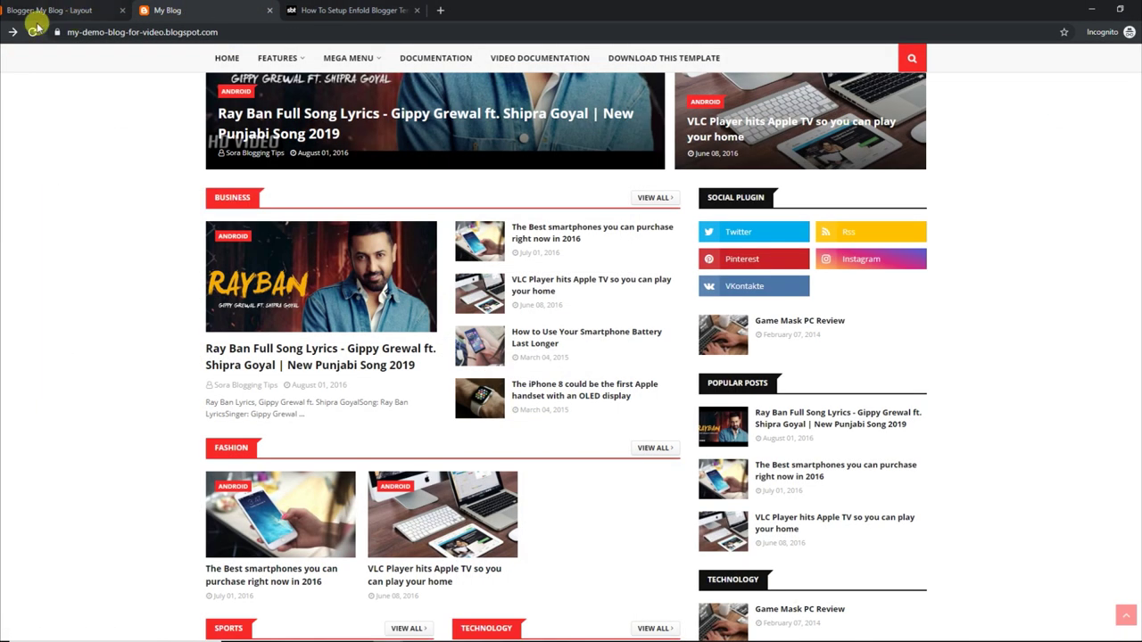
left_click(33, 32)
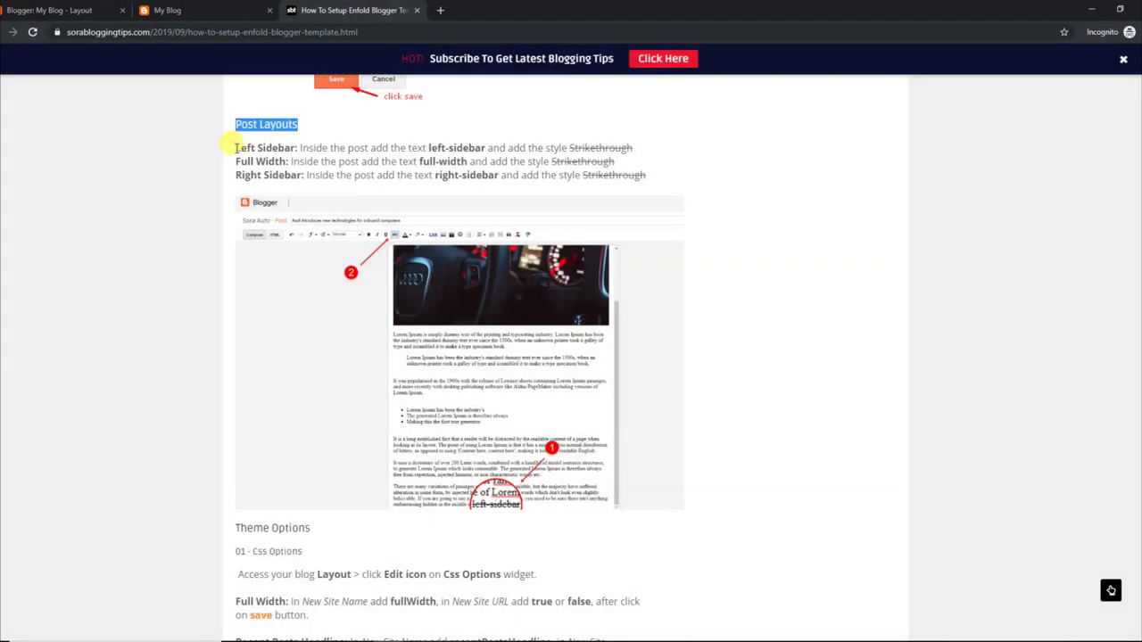
Read the guide's Post Layouts instructions for the left sidebar, full width and right sidebar layouts
left_click_drag(236, 147, 633, 149)
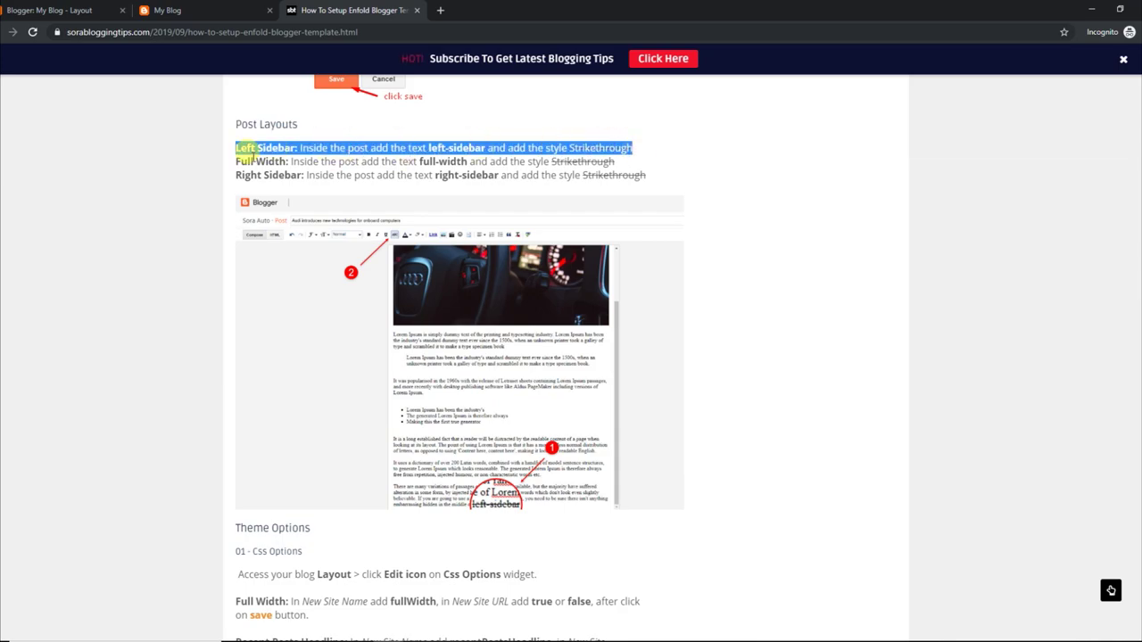
left_click(239, 162)
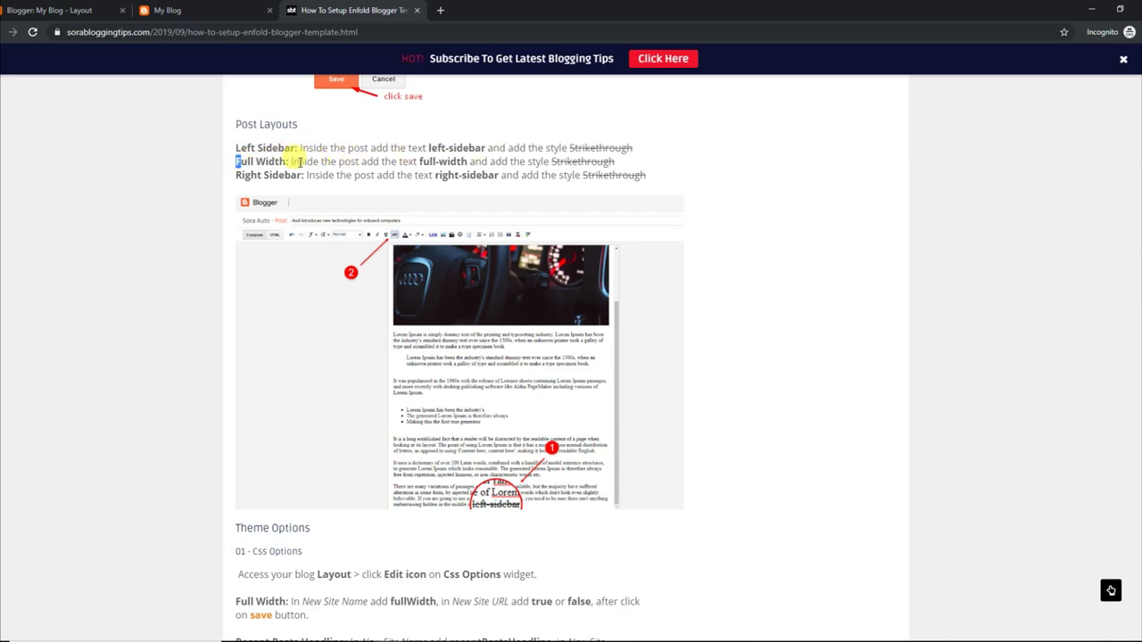
left_click_drag(235, 160, 625, 160)
left_click_drag(239, 175, 642, 175)
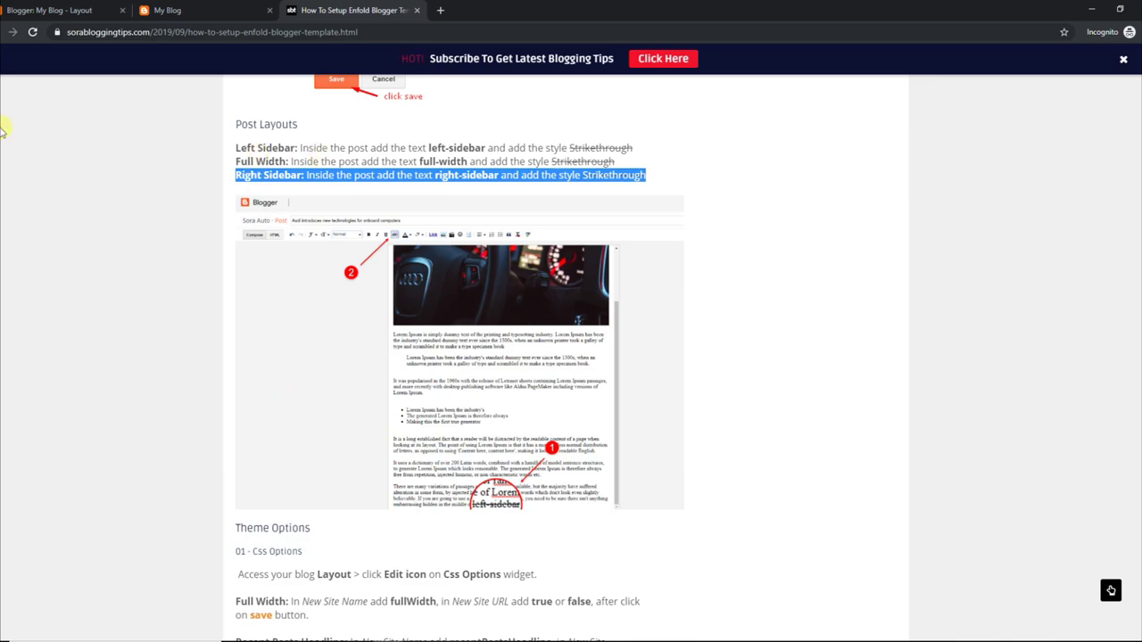
Copy the layout text right-sidebar from the guide's Post Layouts section
left_click(225, 12)
left_click(397, 10)
left_click(442, 172)
left_click_drag(436, 175, 495, 176)
right_click(446, 168)
left_click(451, 179)
Edit the Ray Ban Full Song Lyrics post, replace the left-width text at its end with right-sidebar in strikethrough, and update the post
left_click(210, 14)
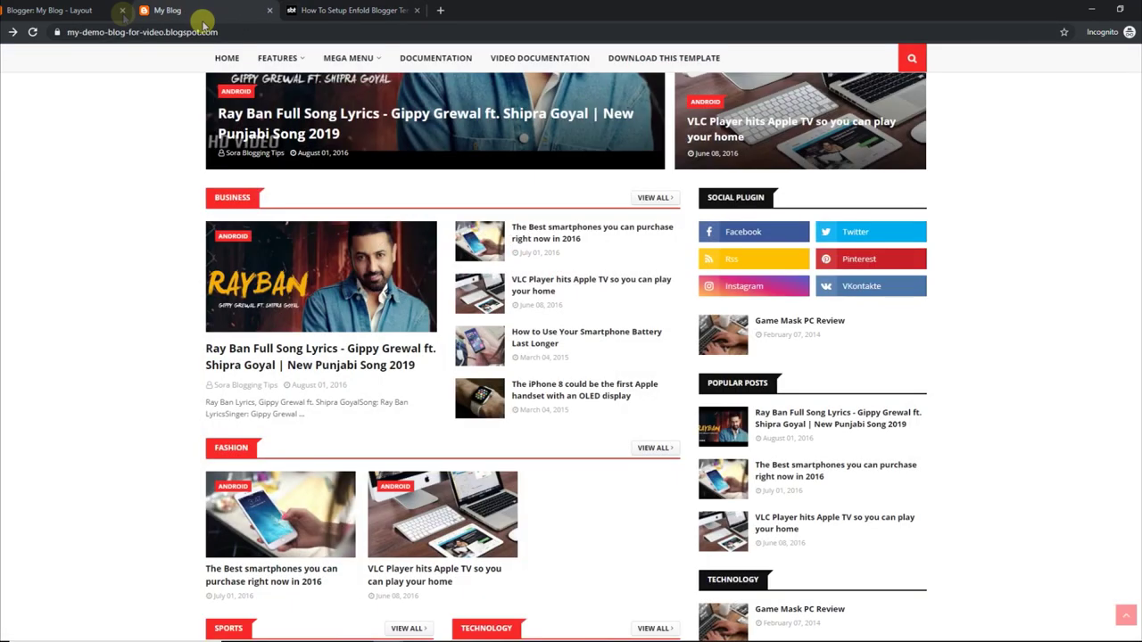
left_click(50, 9)
left_click(25, 140)
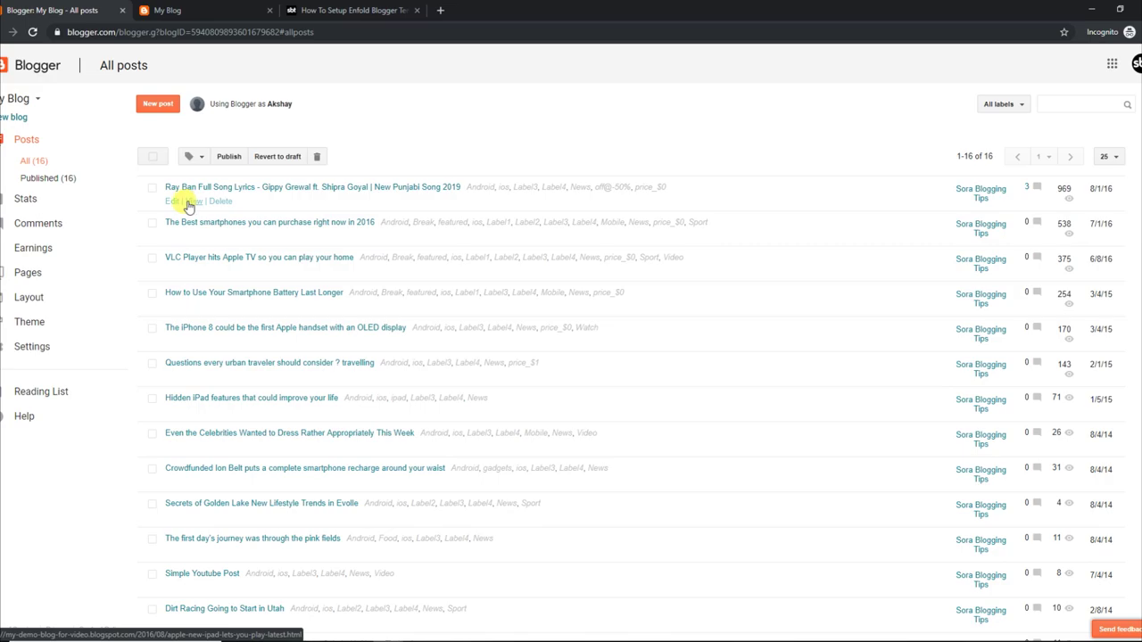
left_click(176, 202)
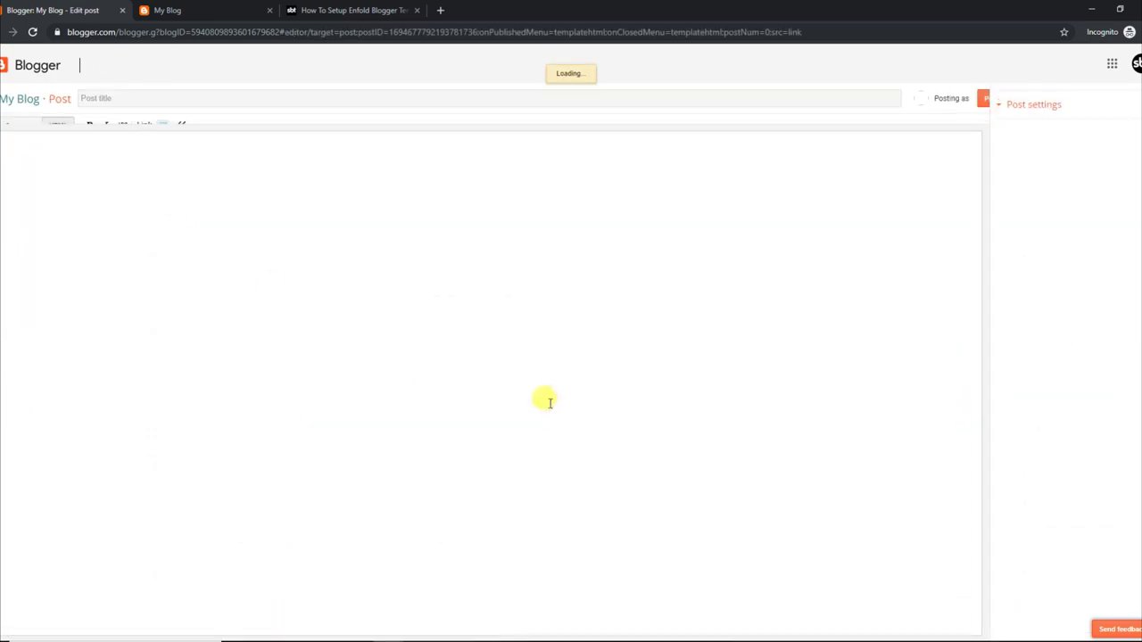
left_click(30, 128)
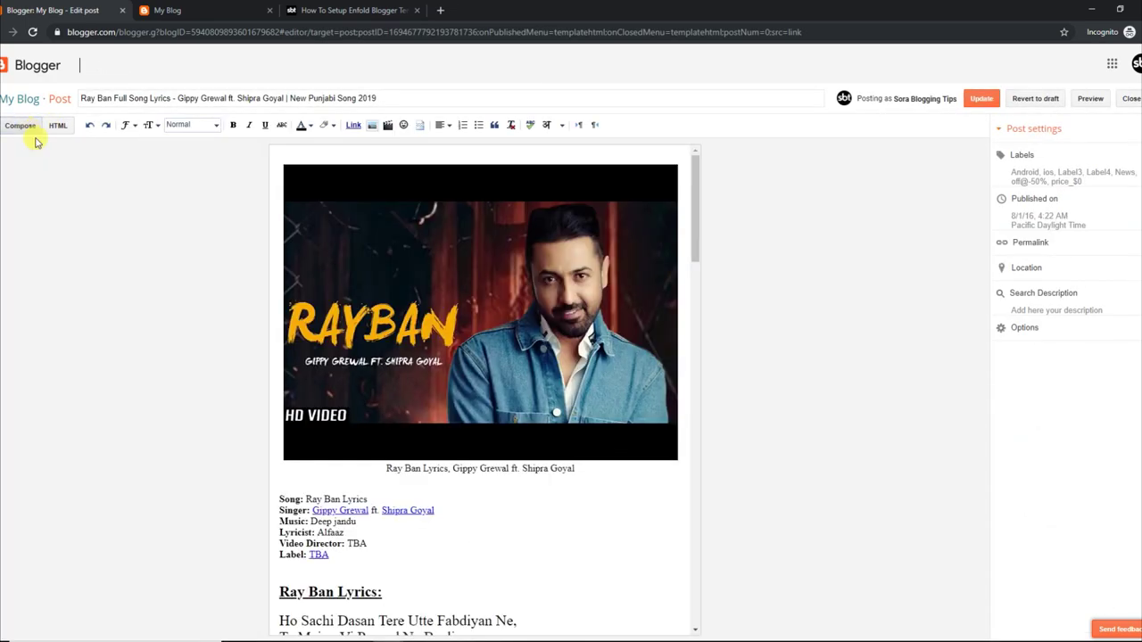
left_click_drag(699, 234, 693, 619)
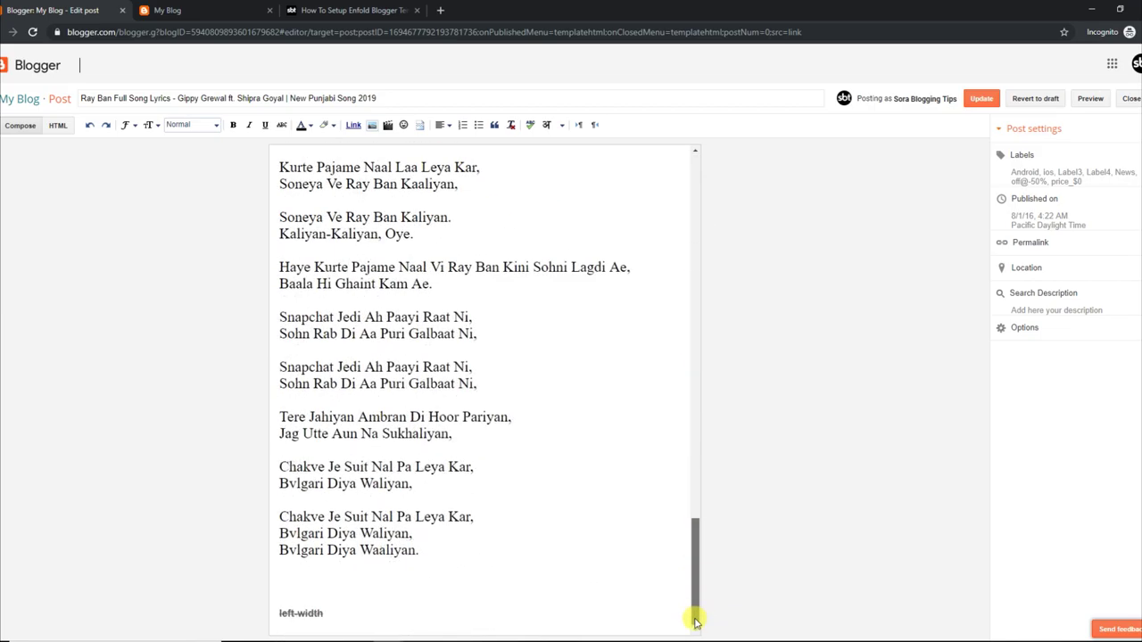
left_click(277, 614)
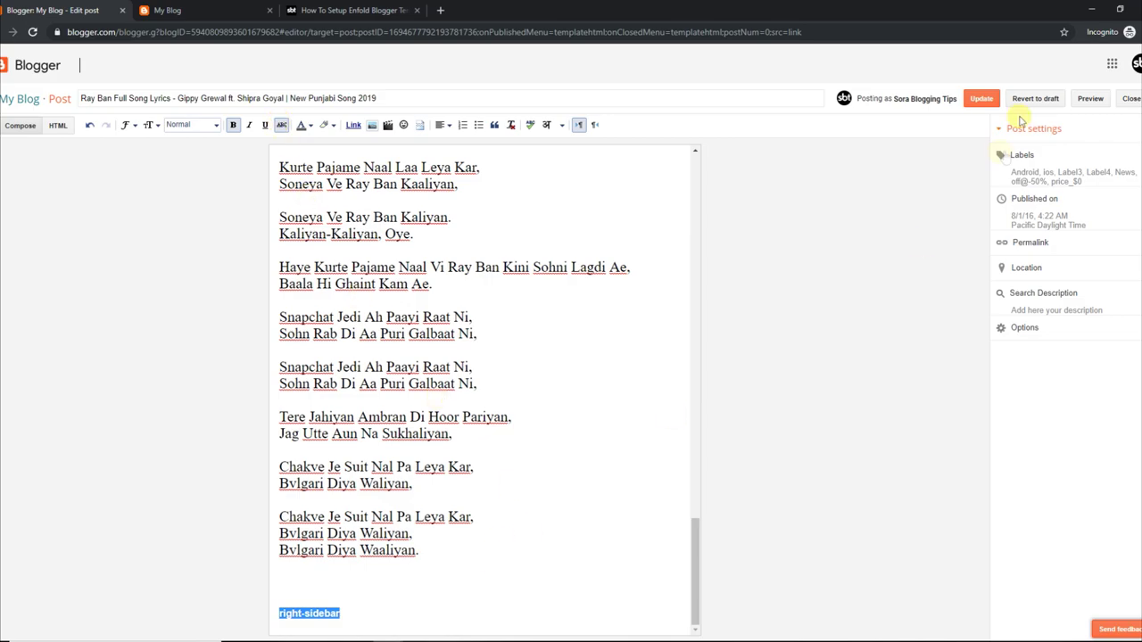
left_click(988, 101)
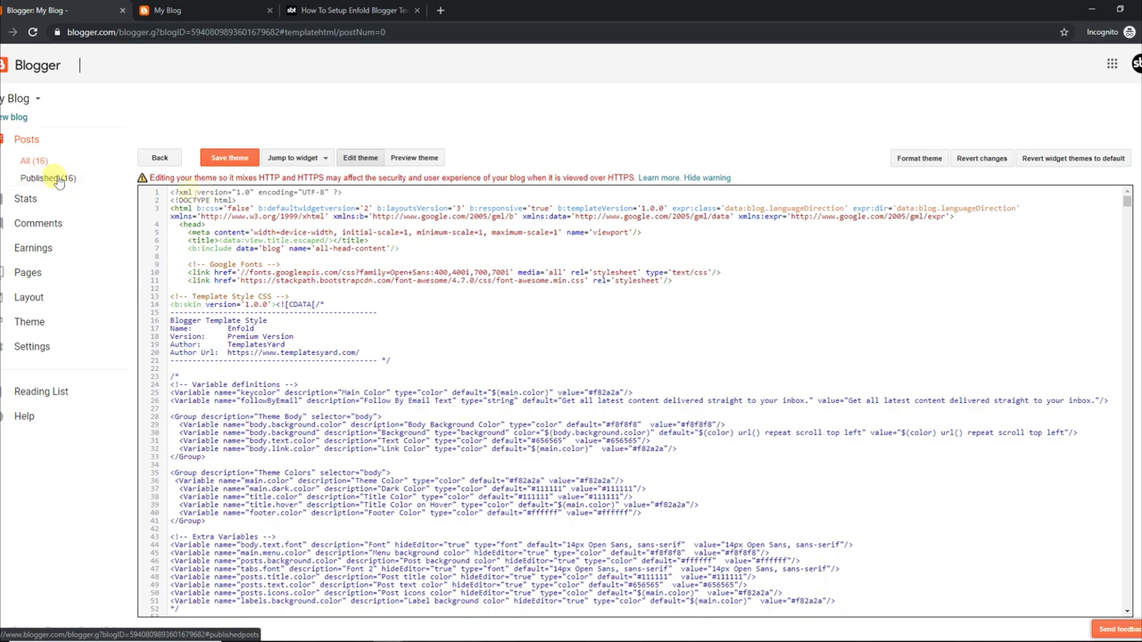
View the updated Ray Ban Full Song Lyrics post from the posts list and check its sidebar layout
left_click(26, 139)
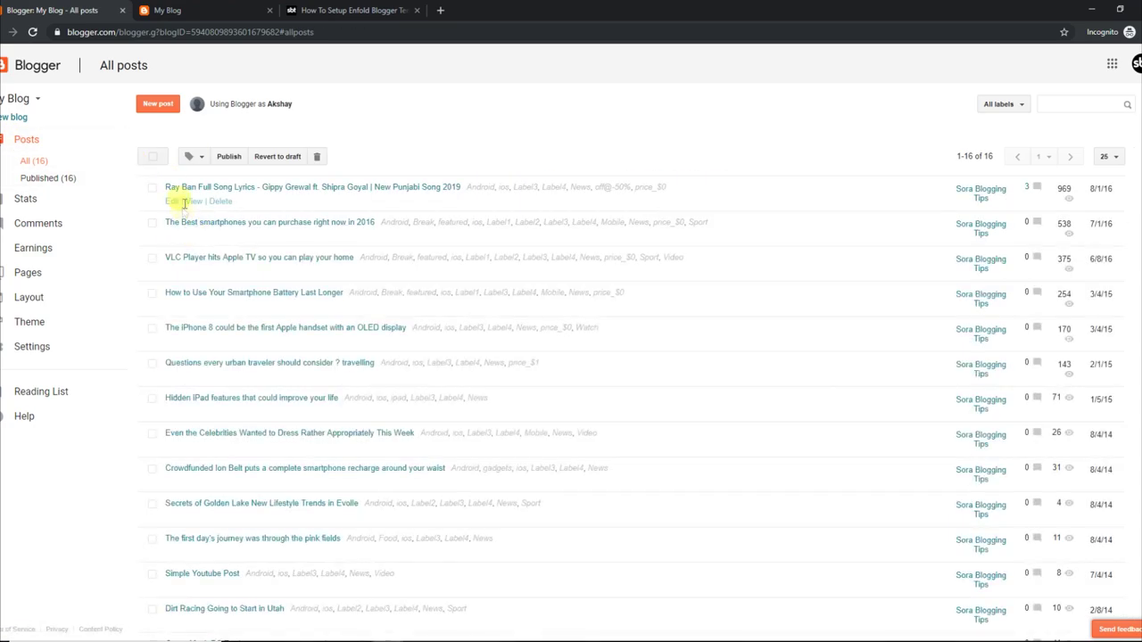
left_click(185, 201)
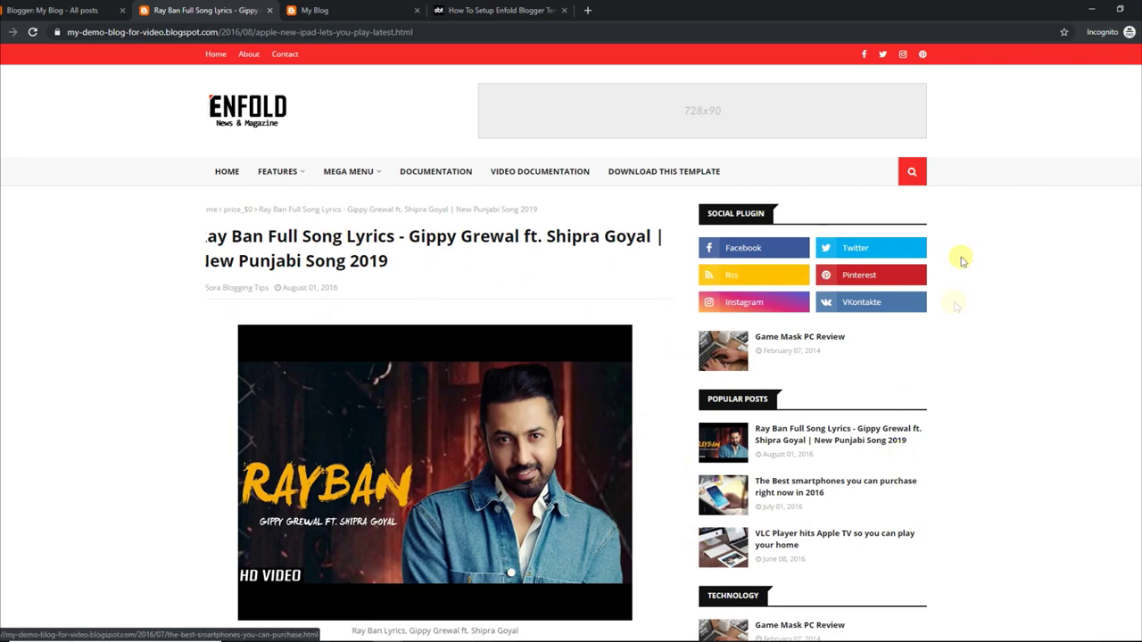
scroll(1114, 155, "down", 10)
scroll(1112, 154, "up", 10)
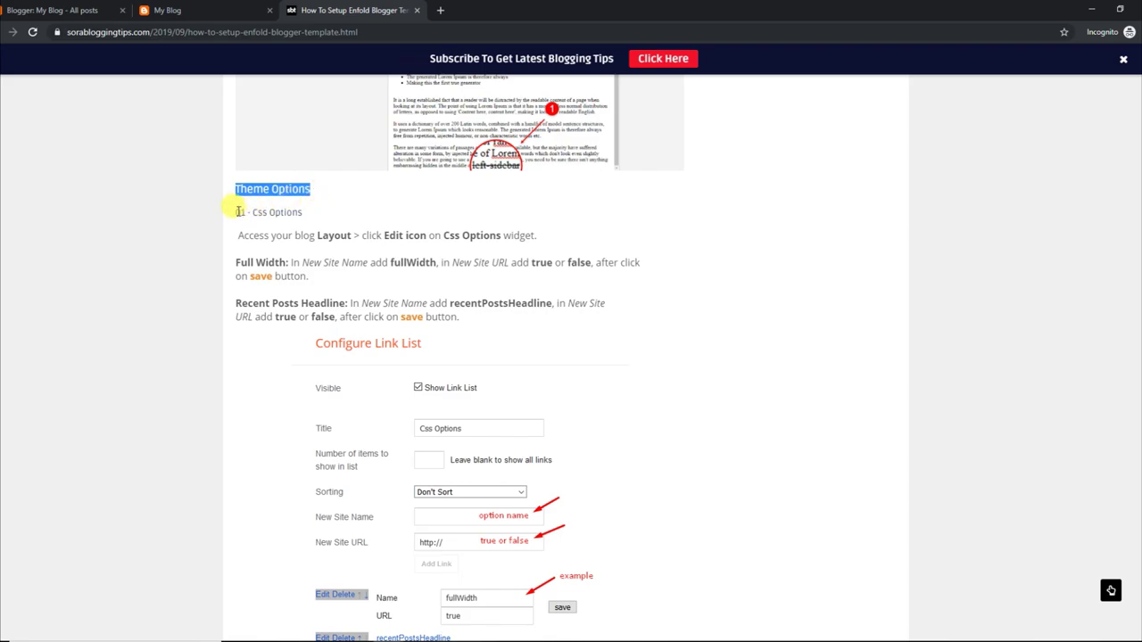
Read the guide's Css Options instructions for Full Width and Recent Posts Headline, and look at the blog's home page layout
left_click_drag(237, 212, 312, 215)
left_click_drag(239, 236, 540, 231)
left_click_drag(237, 261, 362, 281)
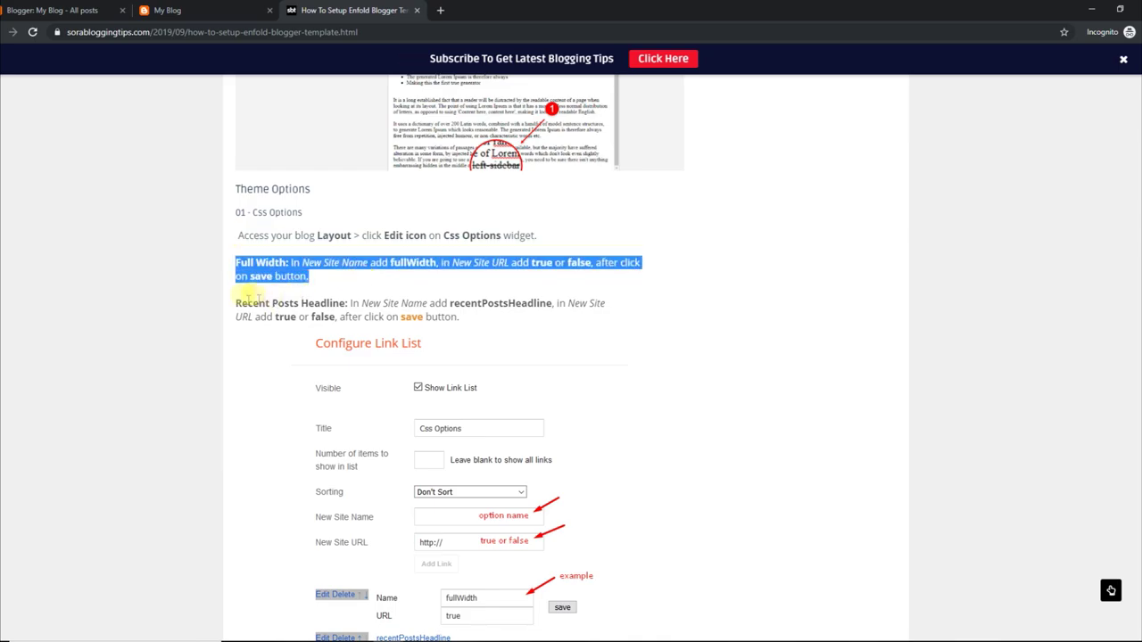
left_click_drag(236, 304, 513, 323)
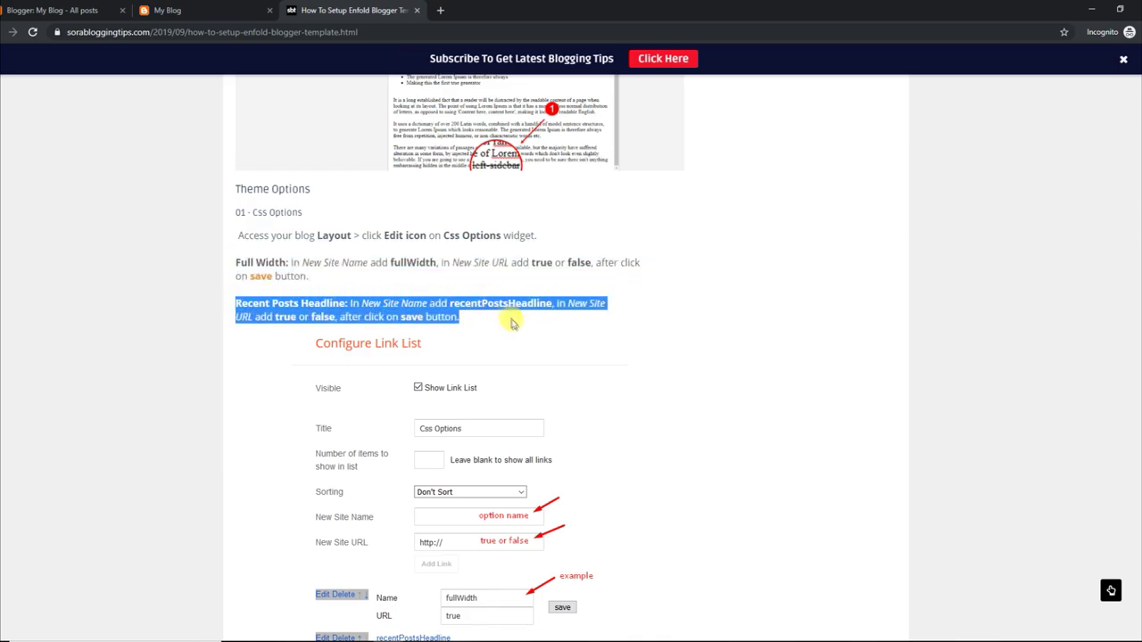
scroll(1030, 401, "down", 2)
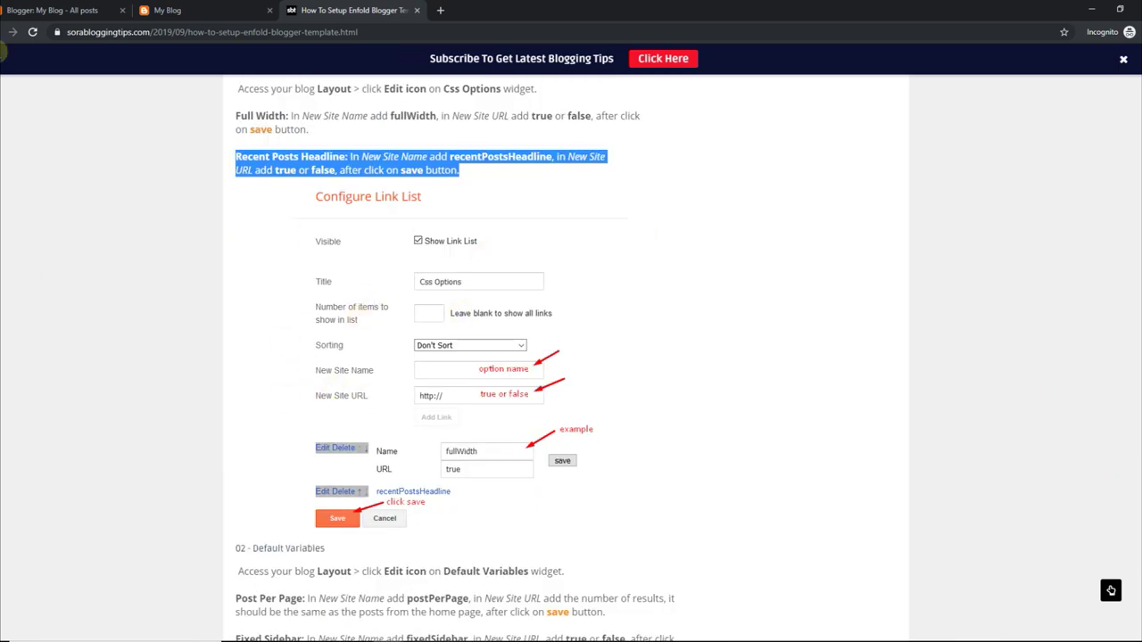
scroll(1110, 591, "up", 2)
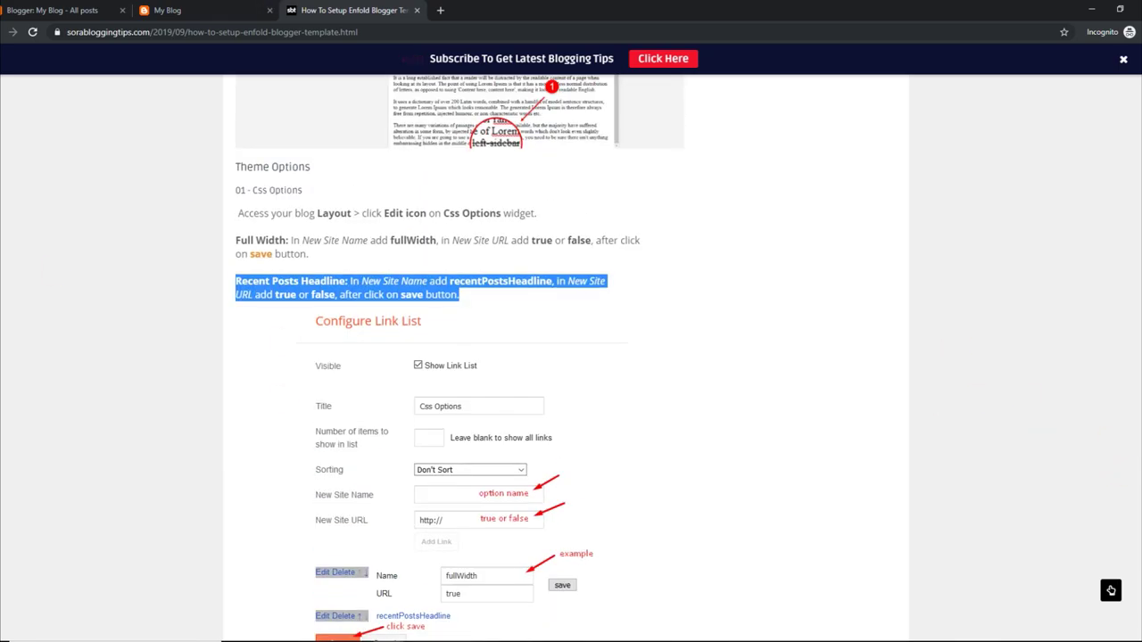
left_click(236, 11)
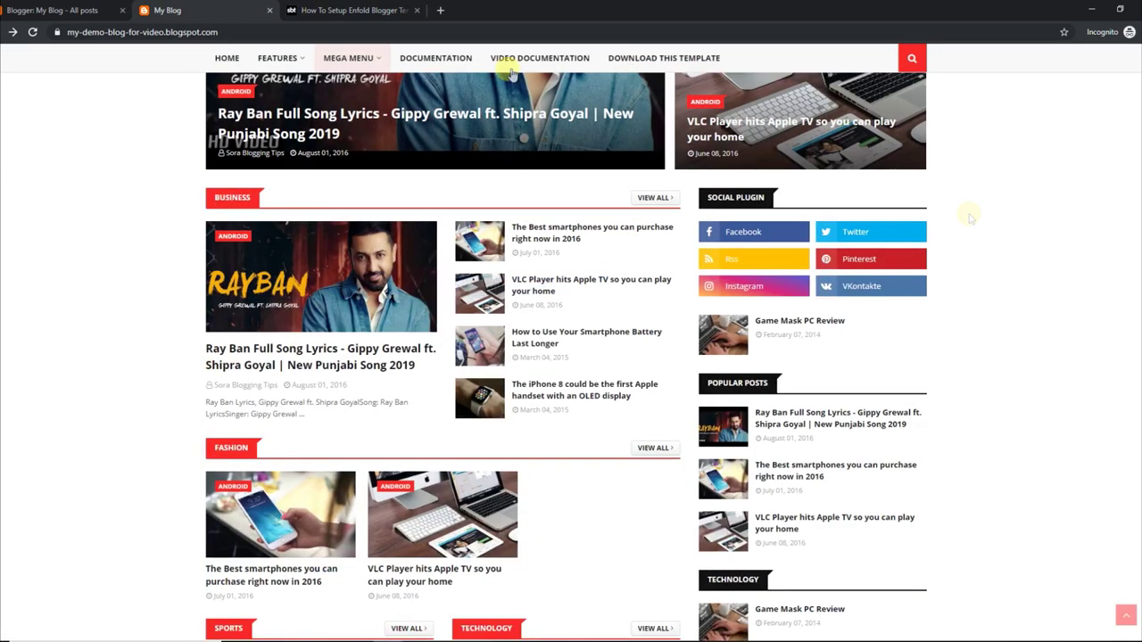
scroll(1025, 234, "up", 1)
scroll(571, 357, "up", 3)
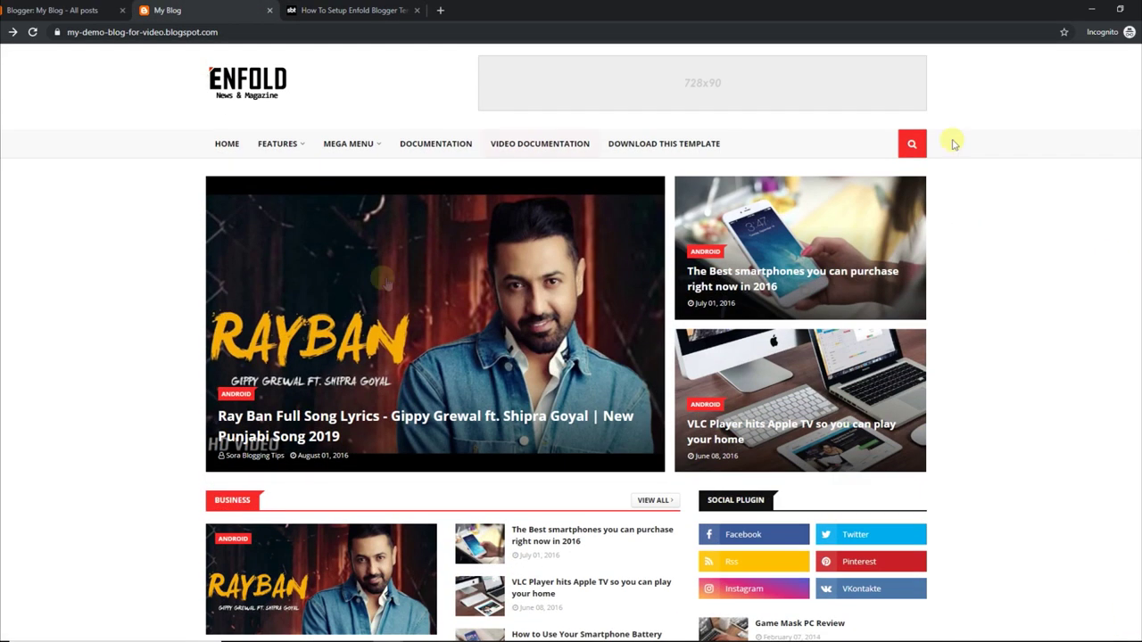
Turn off the fullWidth option in the layout's Css Options gadget and save the gadget
left_click(49, 10)
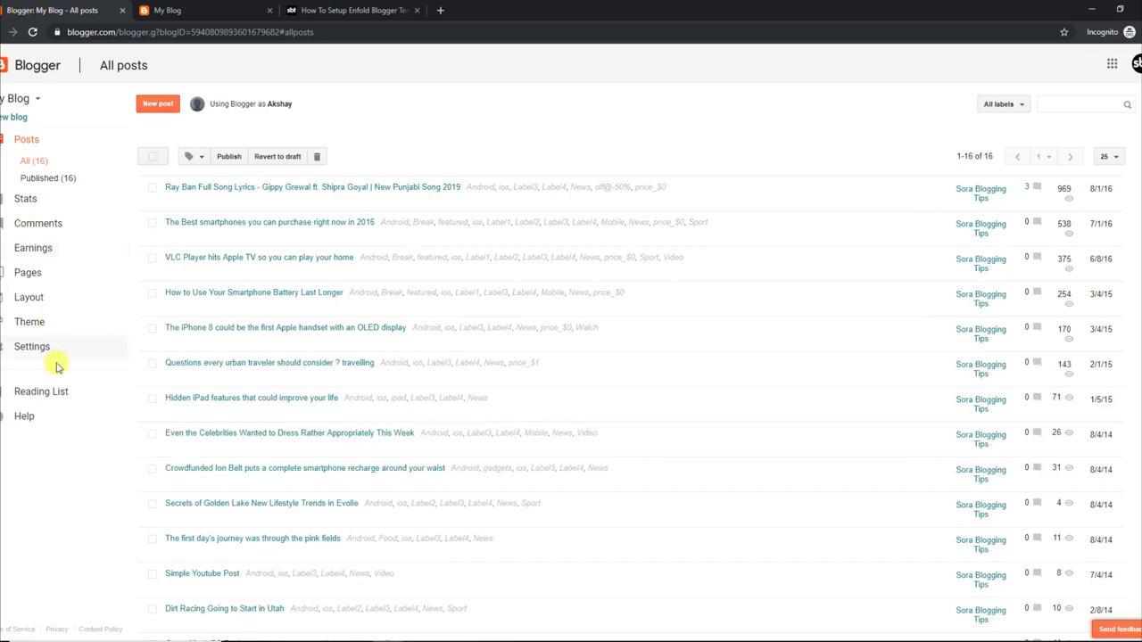
left_click(34, 298)
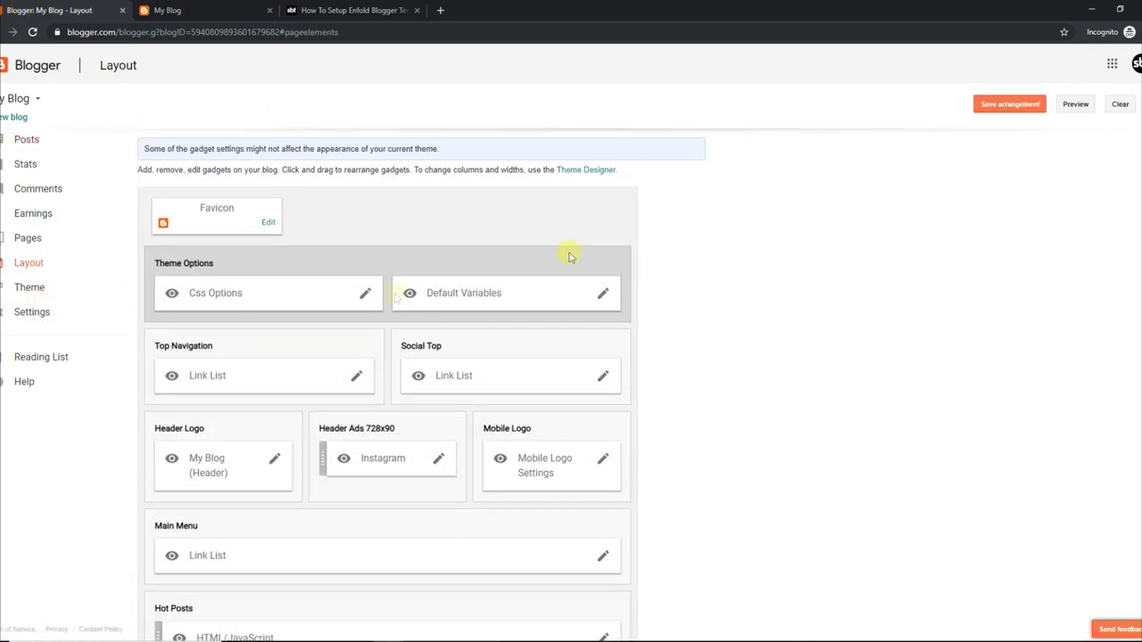
left_click(363, 296)
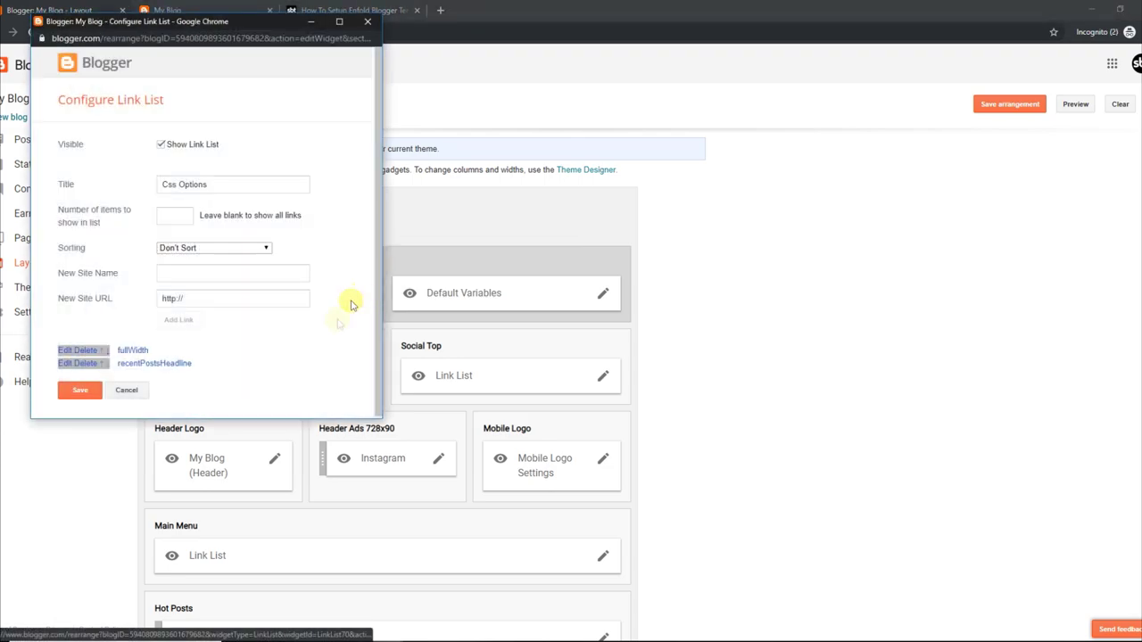
left_click(64, 349)
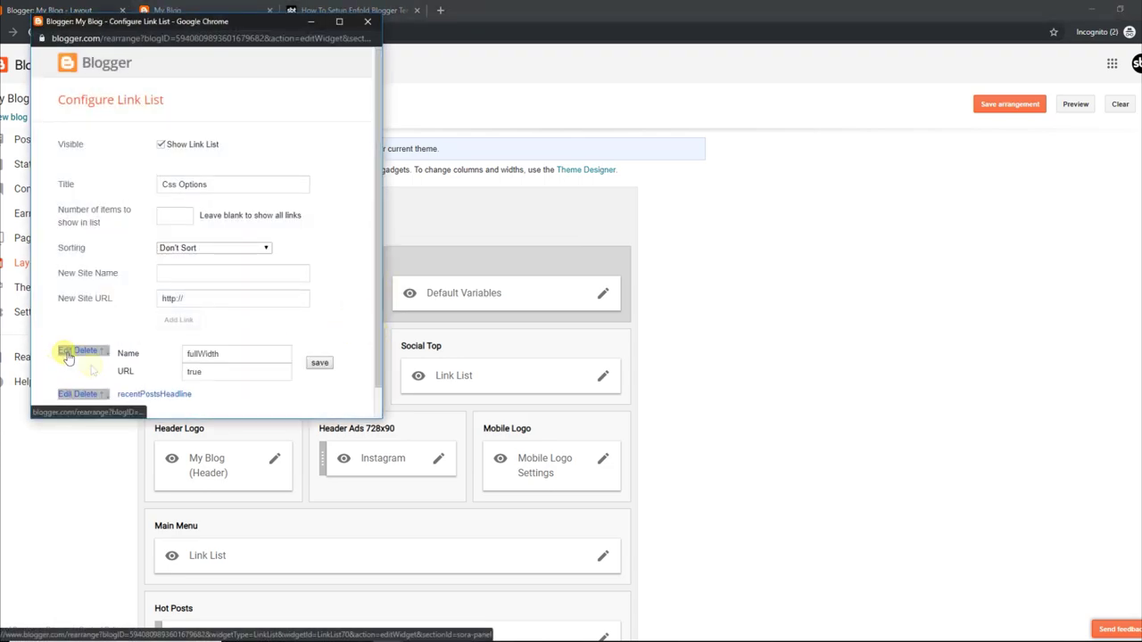
scroll(382, 326, "down", 1)
left_click_drag(236, 341, 167, 343)
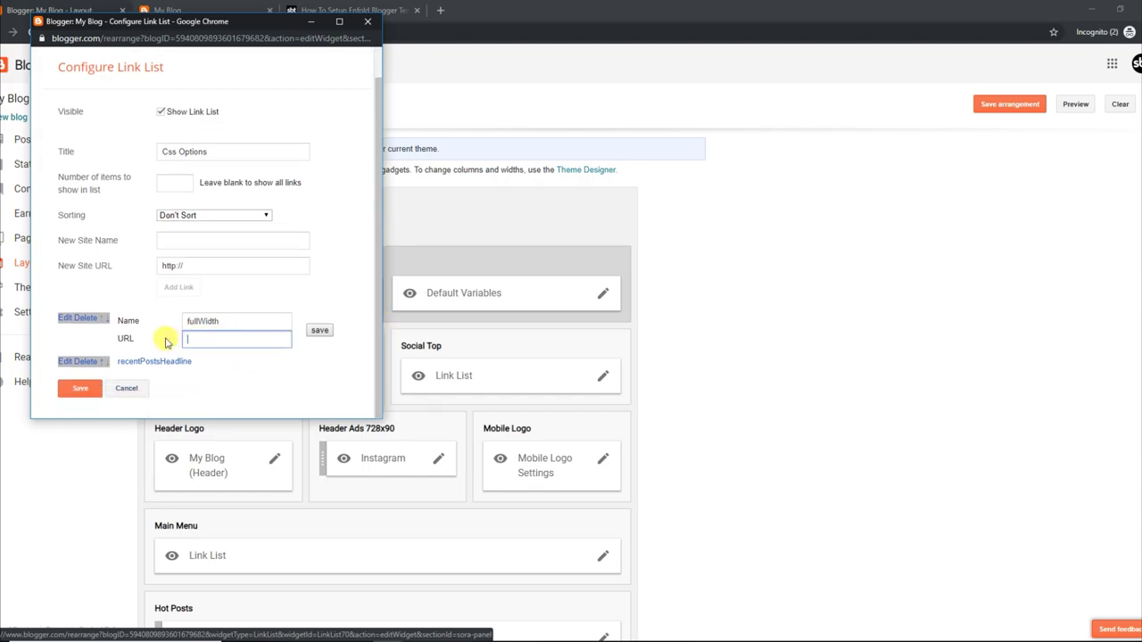
left_click(322, 331)
left_click(89, 389)
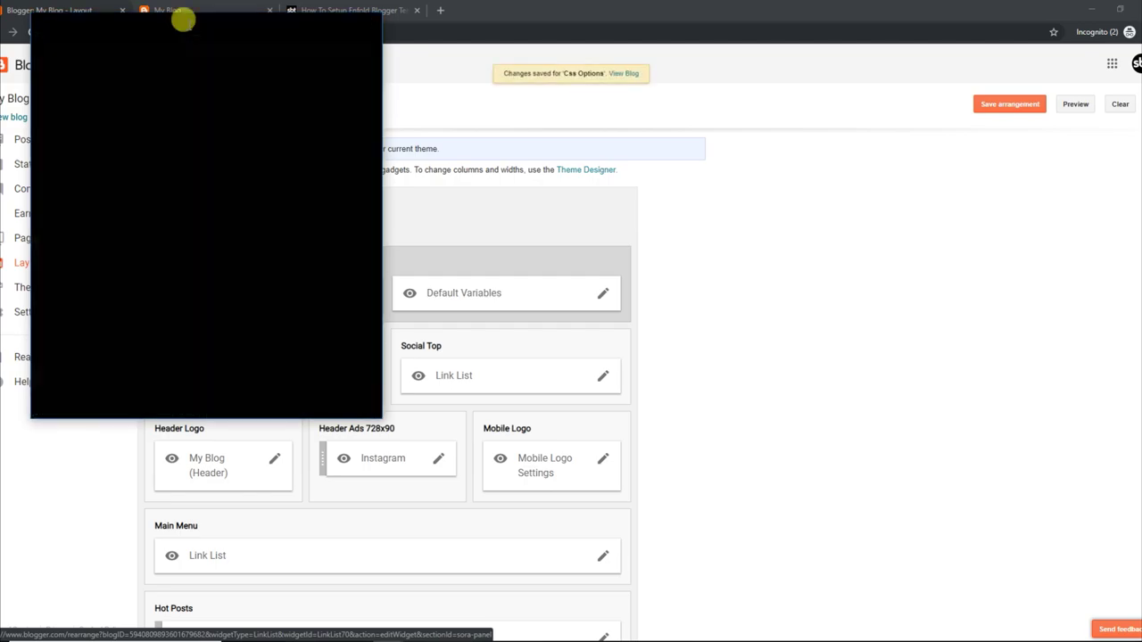
Reload the blog and check the width of its page layout
left_click(183, 20)
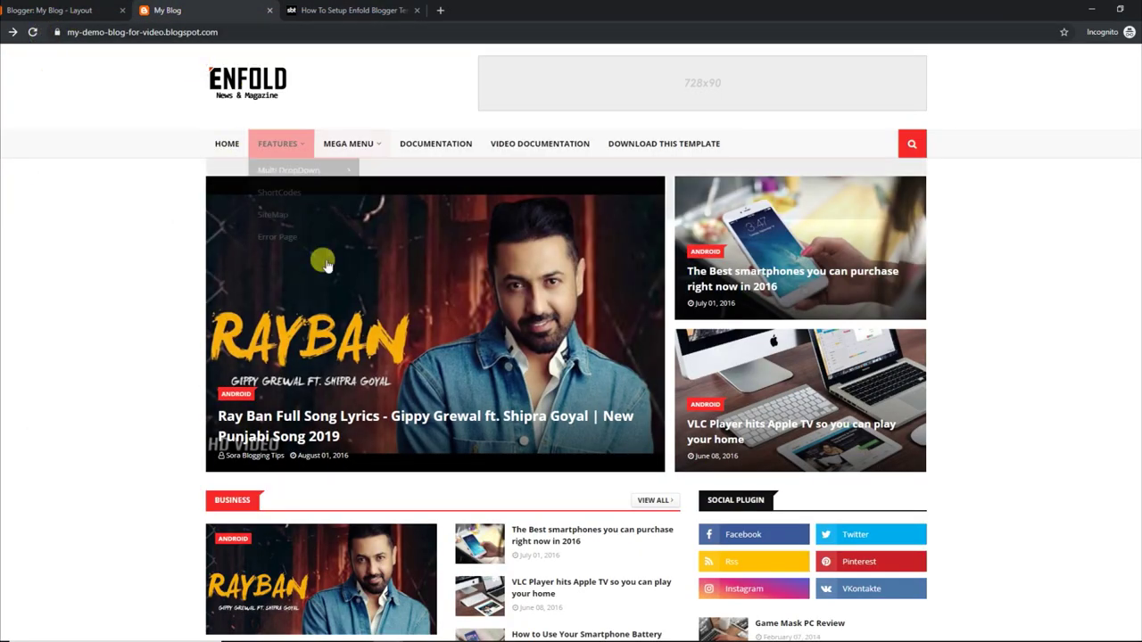
left_click(33, 32)
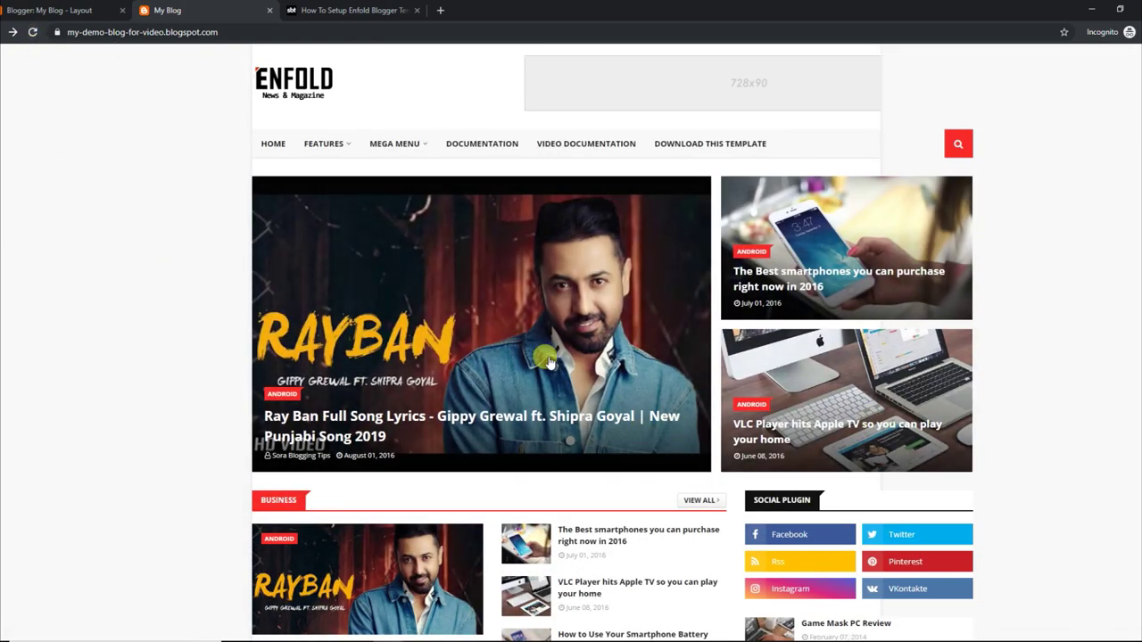
scroll(1138, 169, "down", 5)
scroll(1138, 170, "up", 6)
Read the guide's Default Variables instructions covering Post Per Page, Fixed Sidebar, Fixed Menu, Comments System and Disqus Shortname
left_click(373, 9)
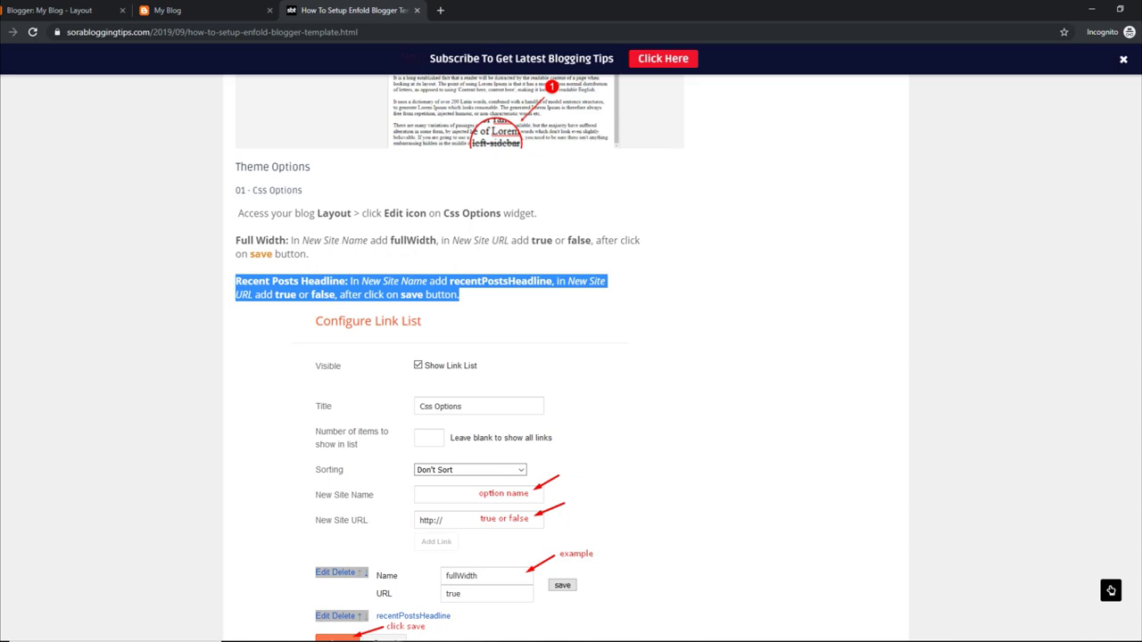
scroll(458, 357, "down", 5)
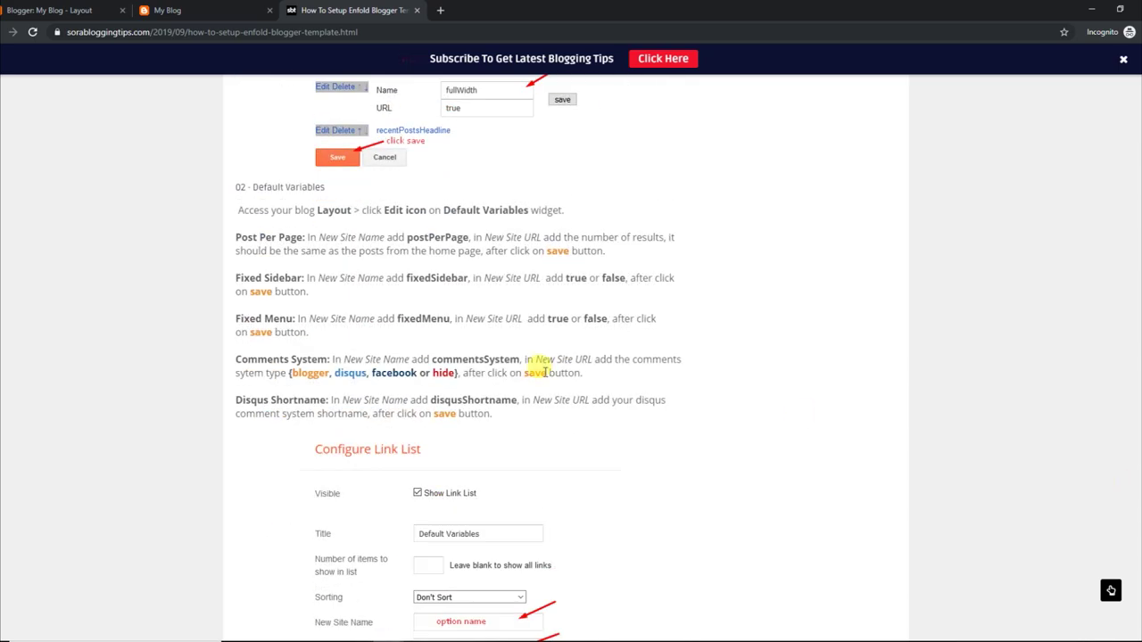
left_click_drag(252, 187, 330, 190)
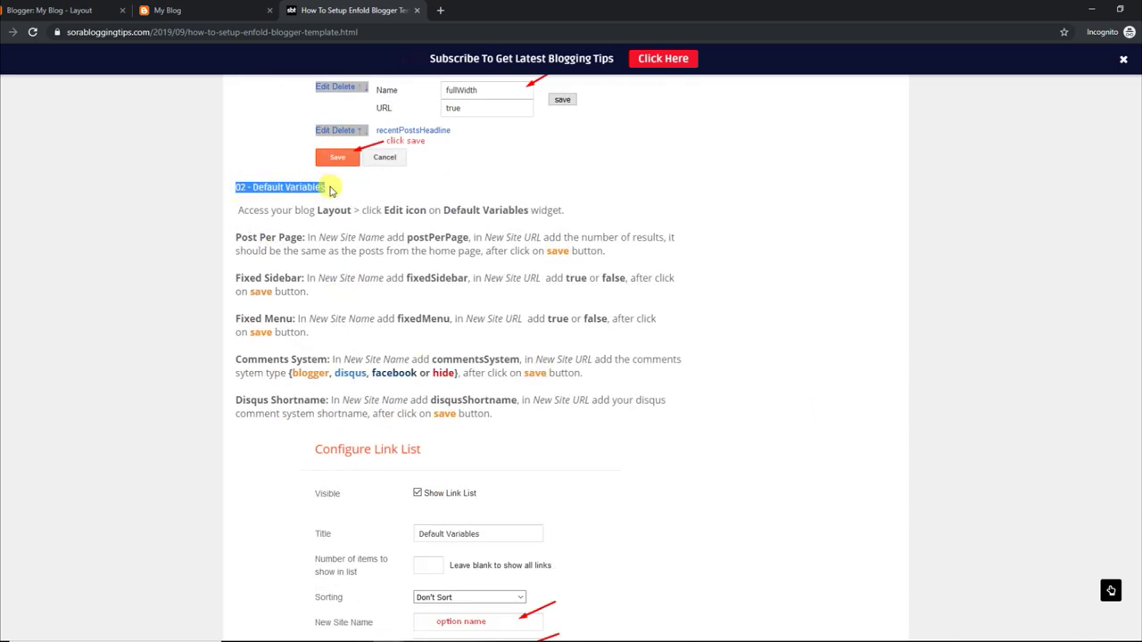
left_click_drag(240, 209, 573, 205)
left_click_drag(232, 239, 624, 256)
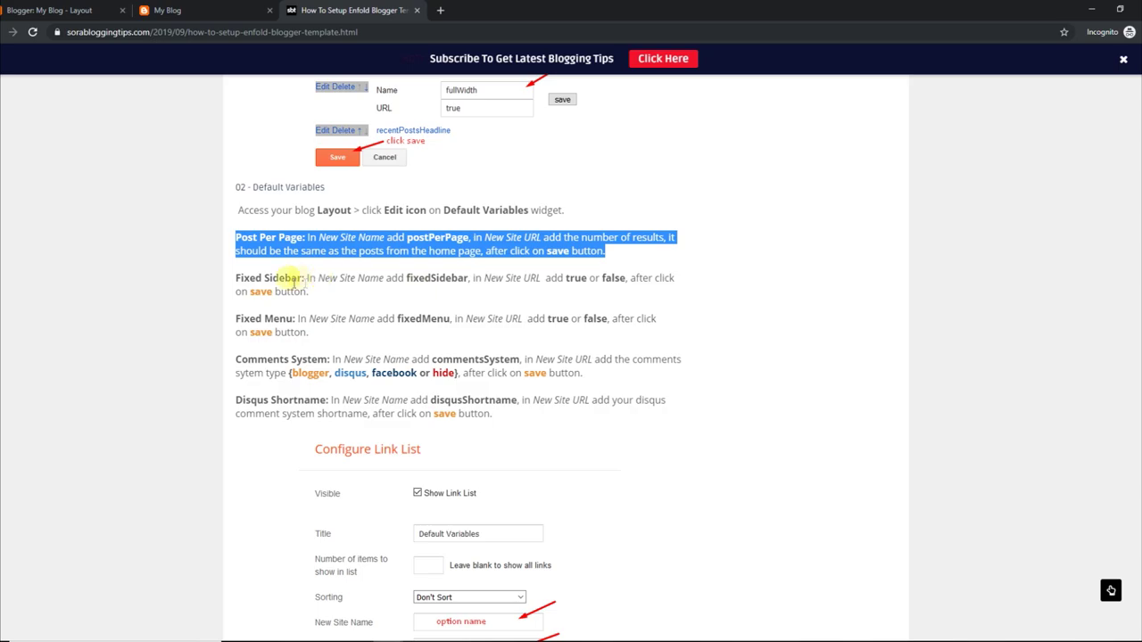
left_click_drag(237, 277, 309, 291)
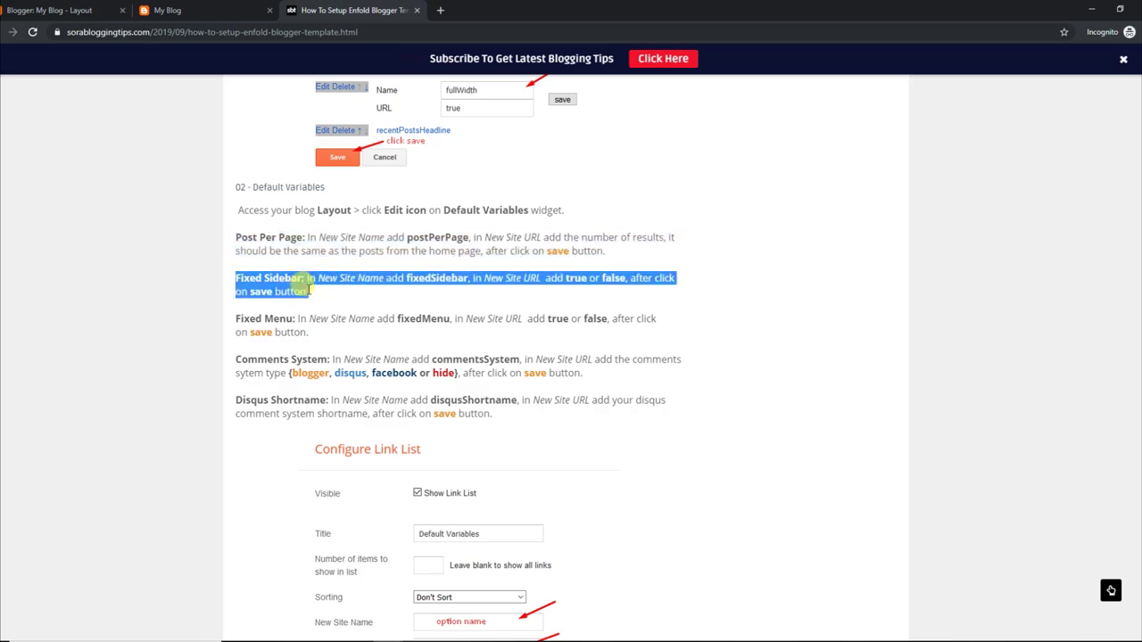
left_click_drag(236, 319, 548, 338)
left_click_drag(238, 359, 577, 377)
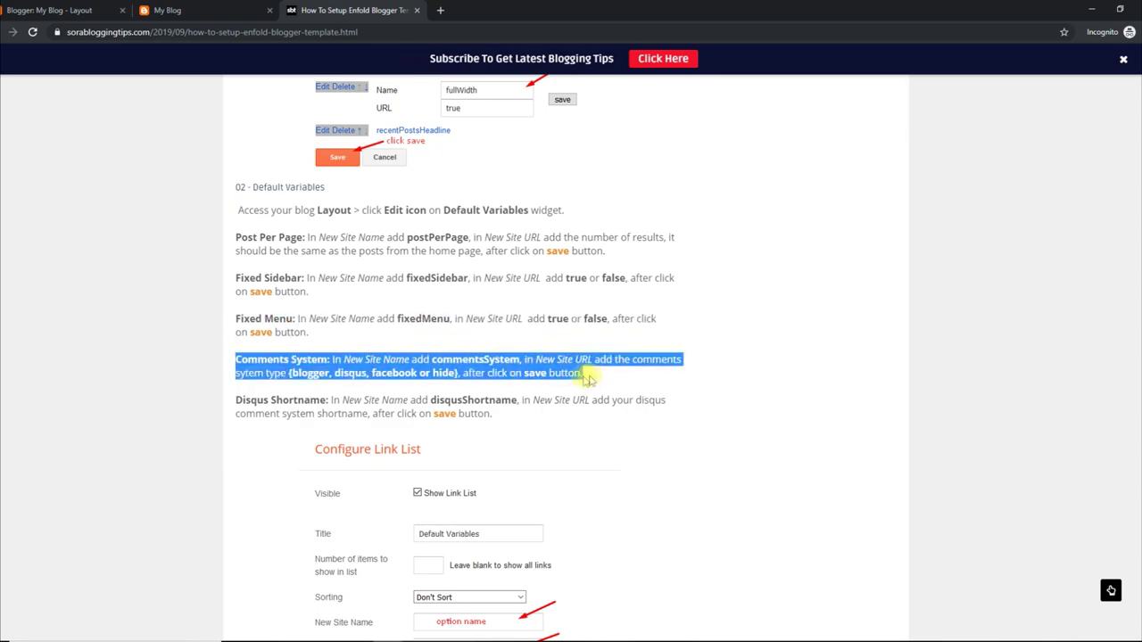
left_click_drag(239, 400, 493, 414)
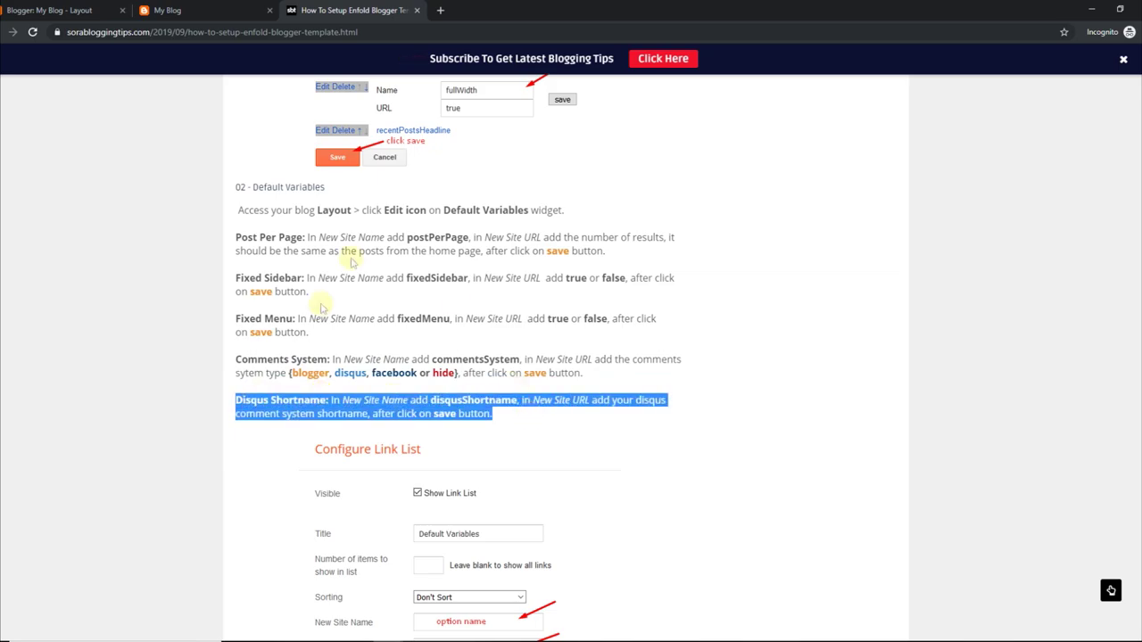
Open the layout's Default Variables gadget and expand its disqusShortname and commentsSystem entries for editing
left_click(170, 10)
left_click(71, 9)
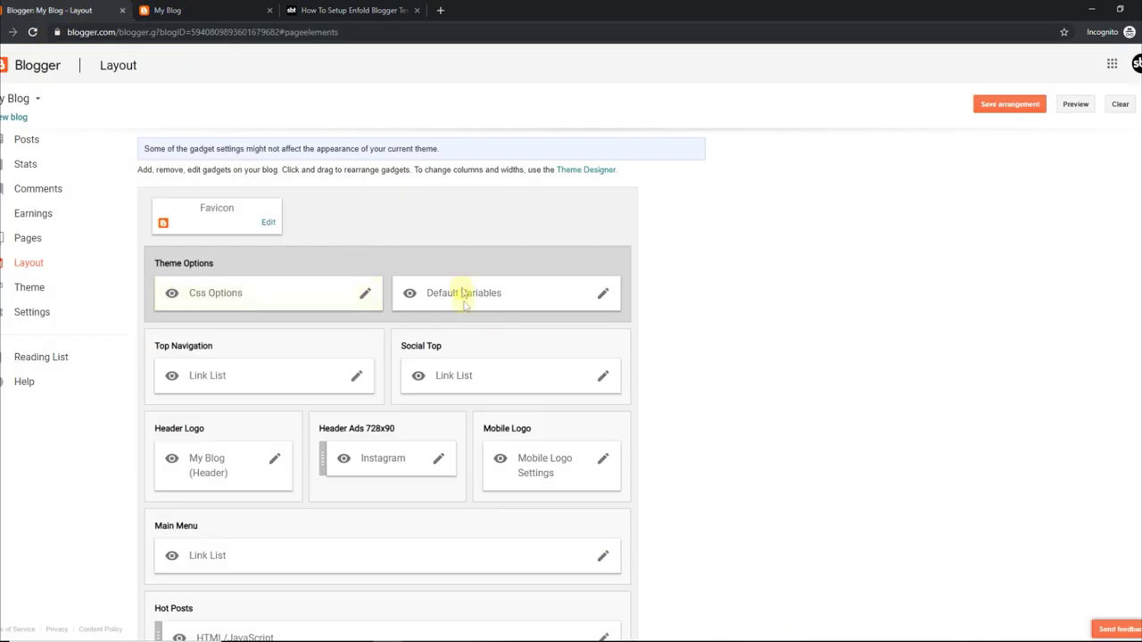
left_click(598, 295)
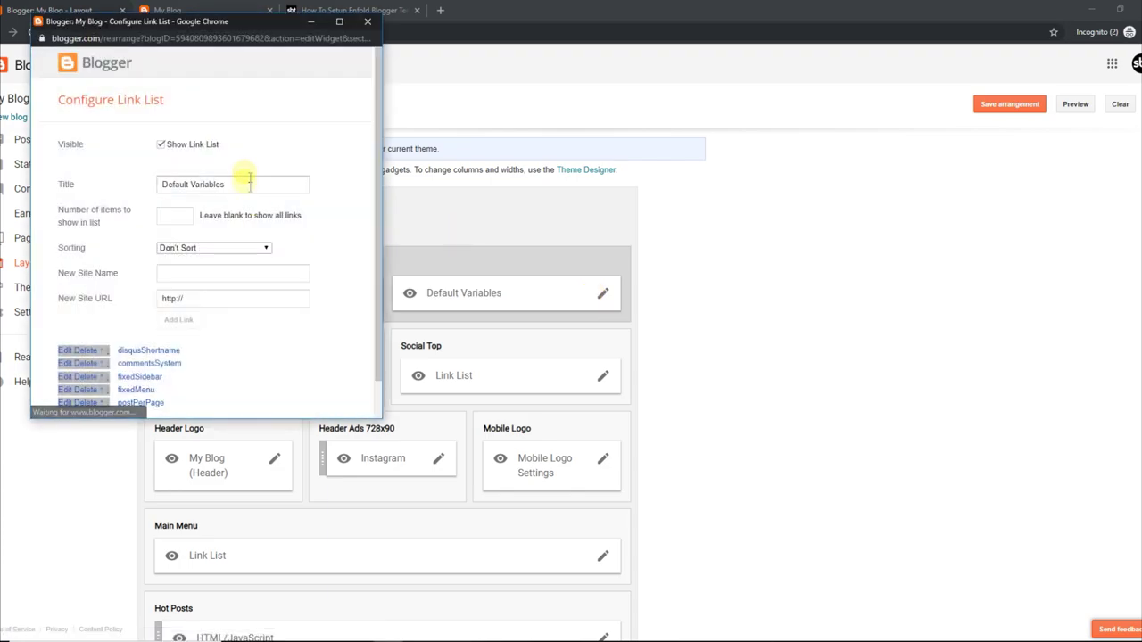
scroll(267, 277, "down", 2)
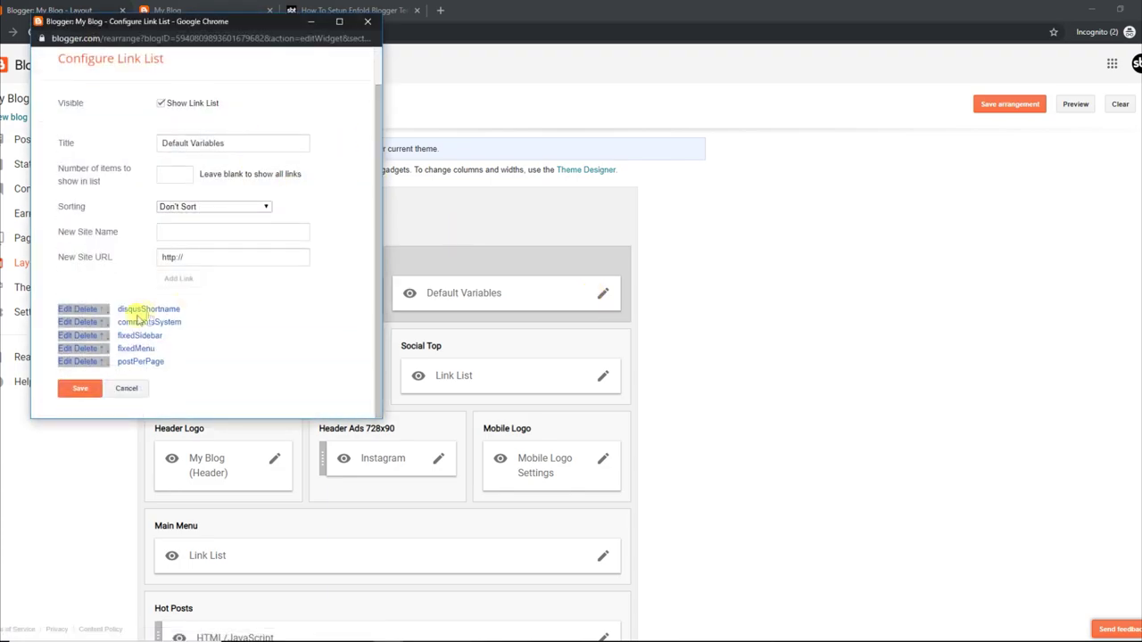
left_click(62, 310)
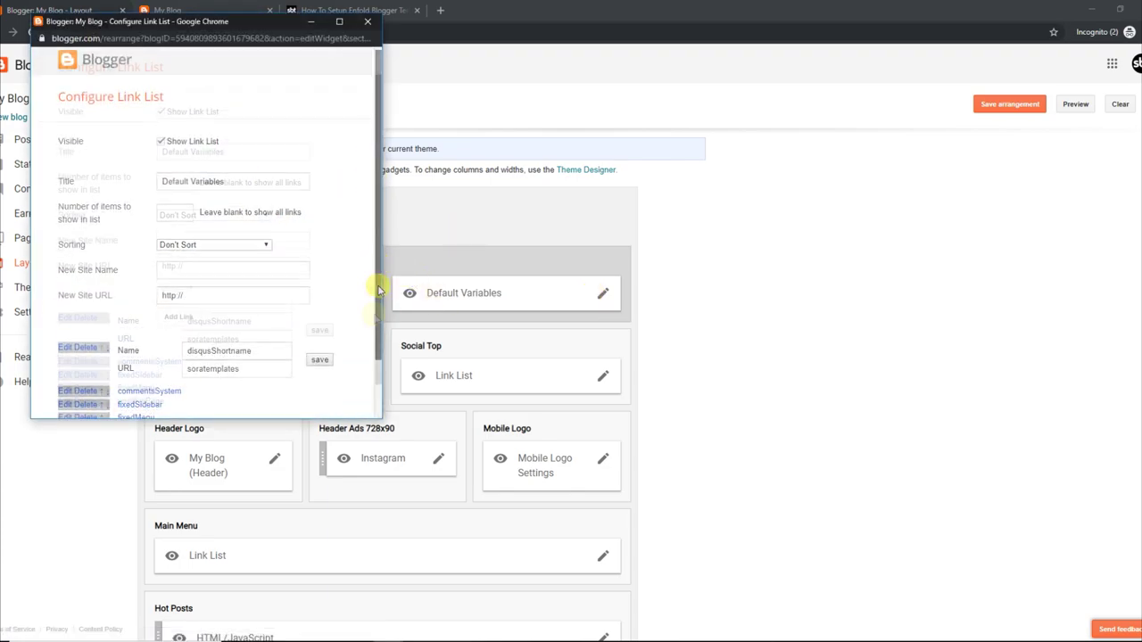
scroll(375, 276, "down", 2)
left_click_drag(243, 299, 174, 299)
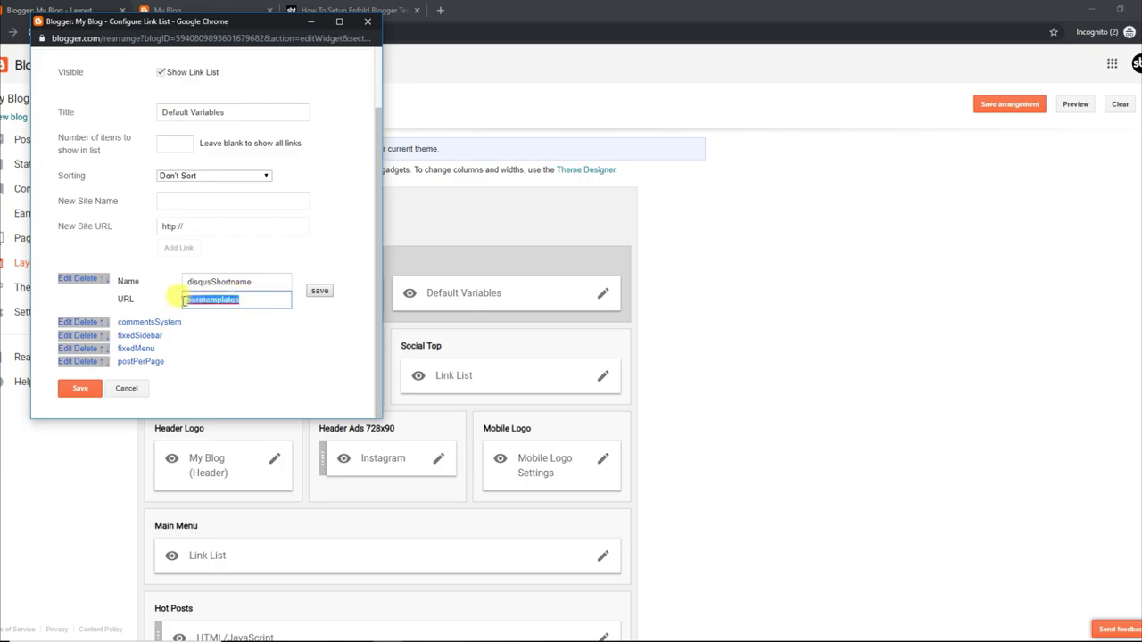
left_click(70, 334)
scroll(370, 381, "down", 4)
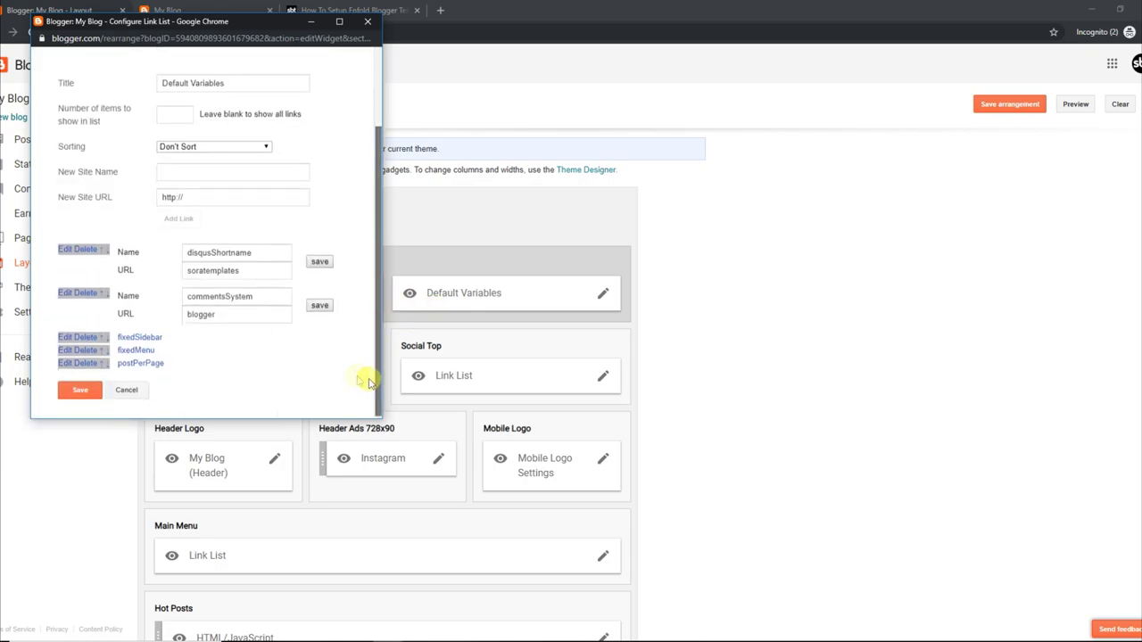
Expand the fixedSidebar, fixedMenu and postPerPage entries to review their values, and save the Default Variables gadget
left_click(66, 338)
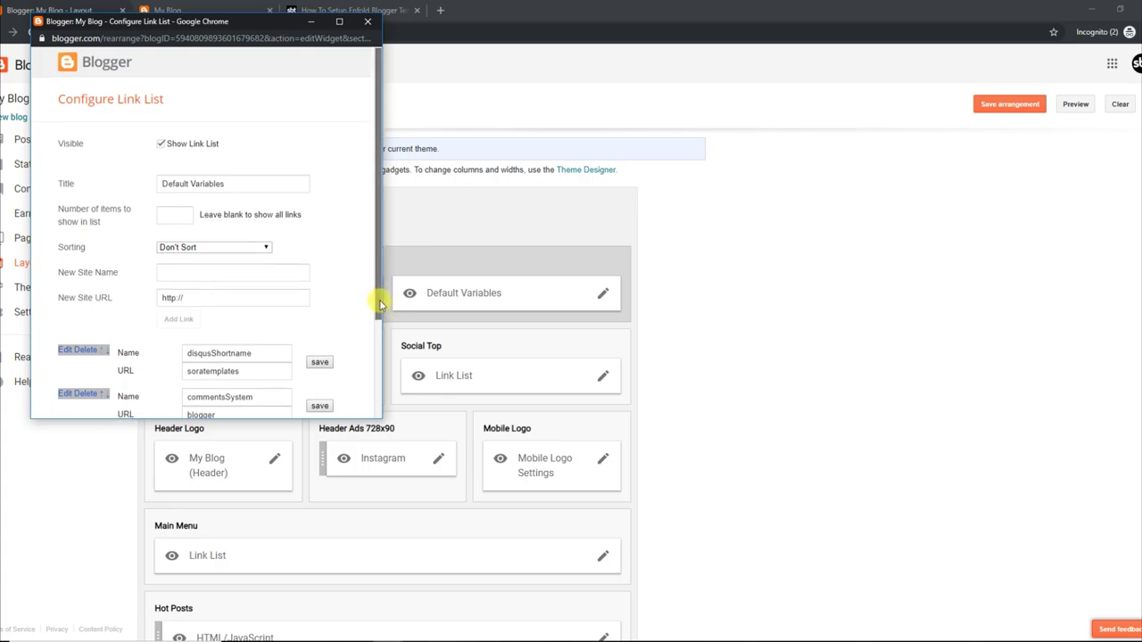
scroll(379, 305, "down", 3)
left_click(210, 333)
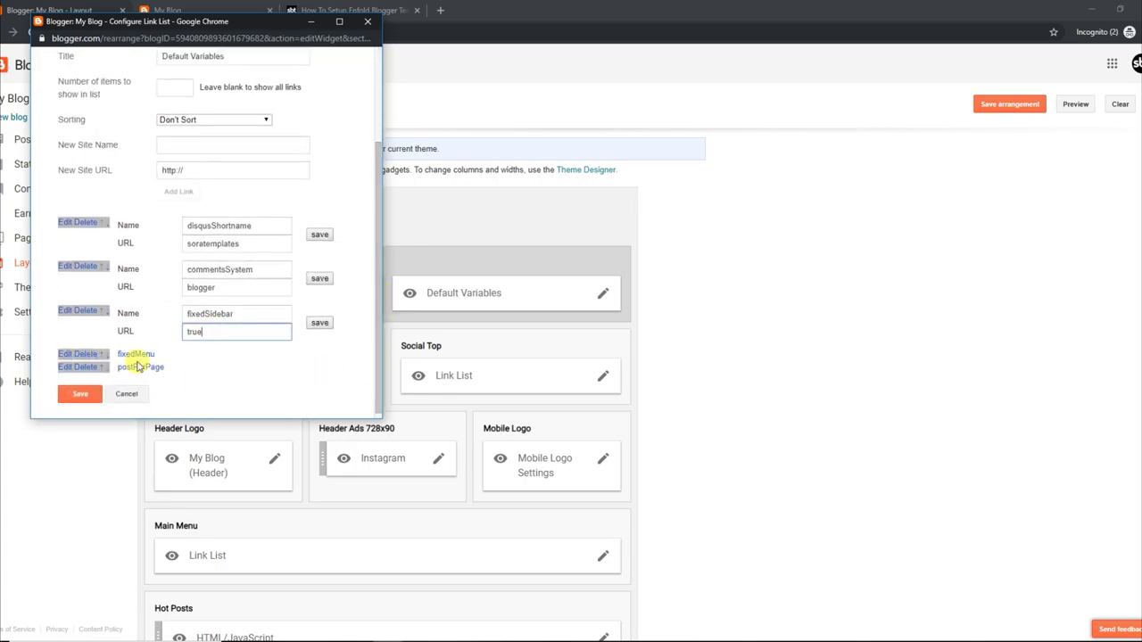
left_click(74, 353)
scroll(377, 301, "down", 5)
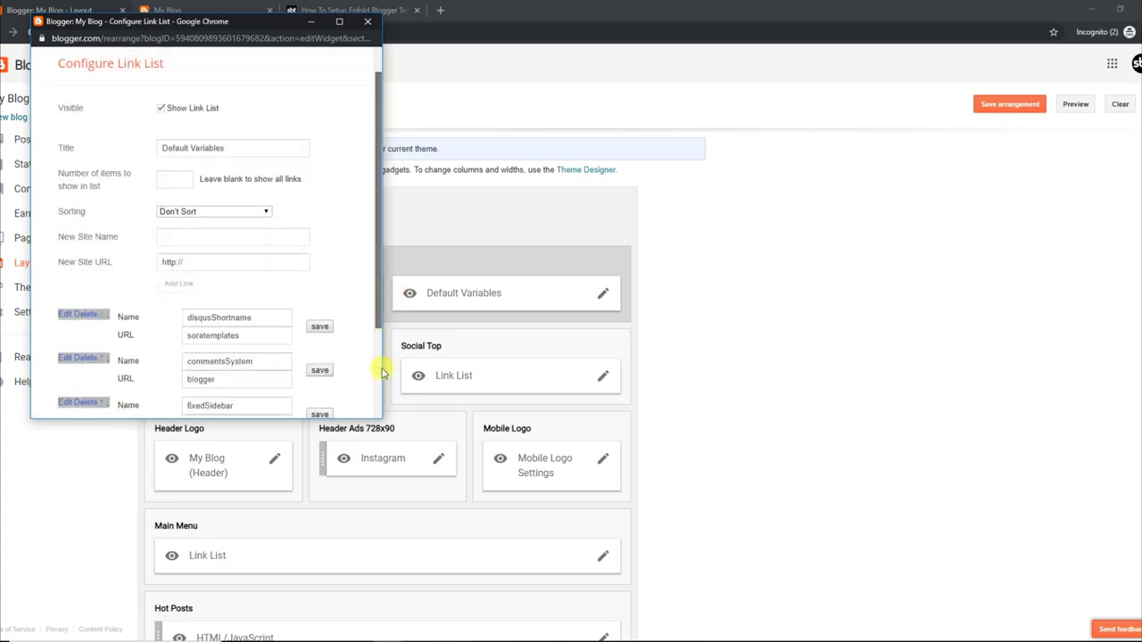
left_click(60, 367)
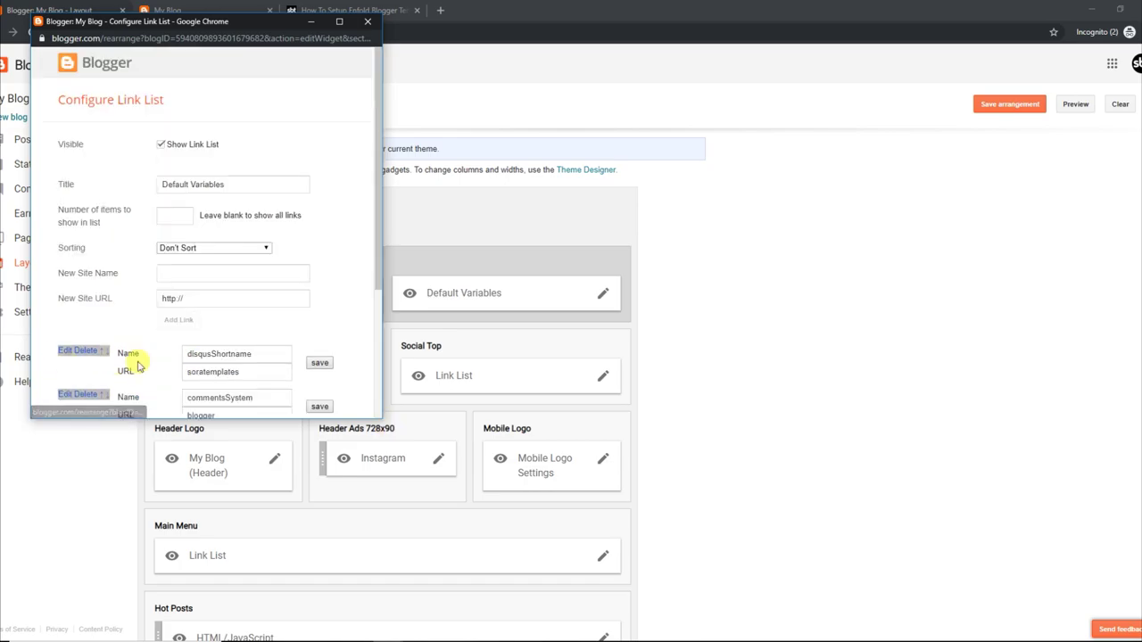
scroll(375, 306, "down", 3)
left_click(220, 338)
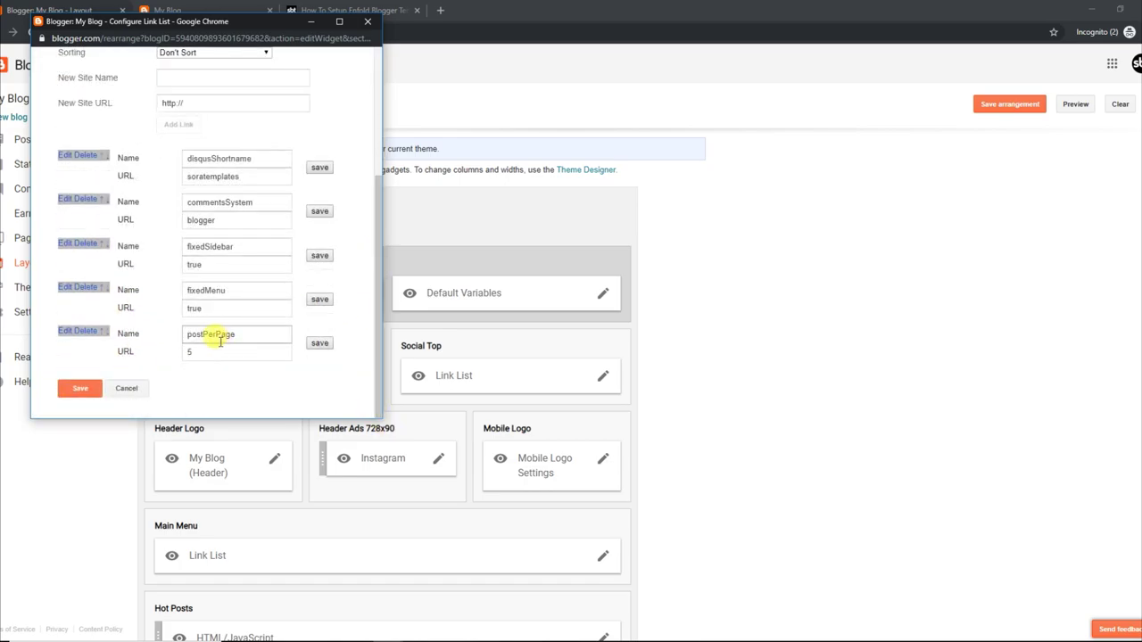
left_click(98, 389)
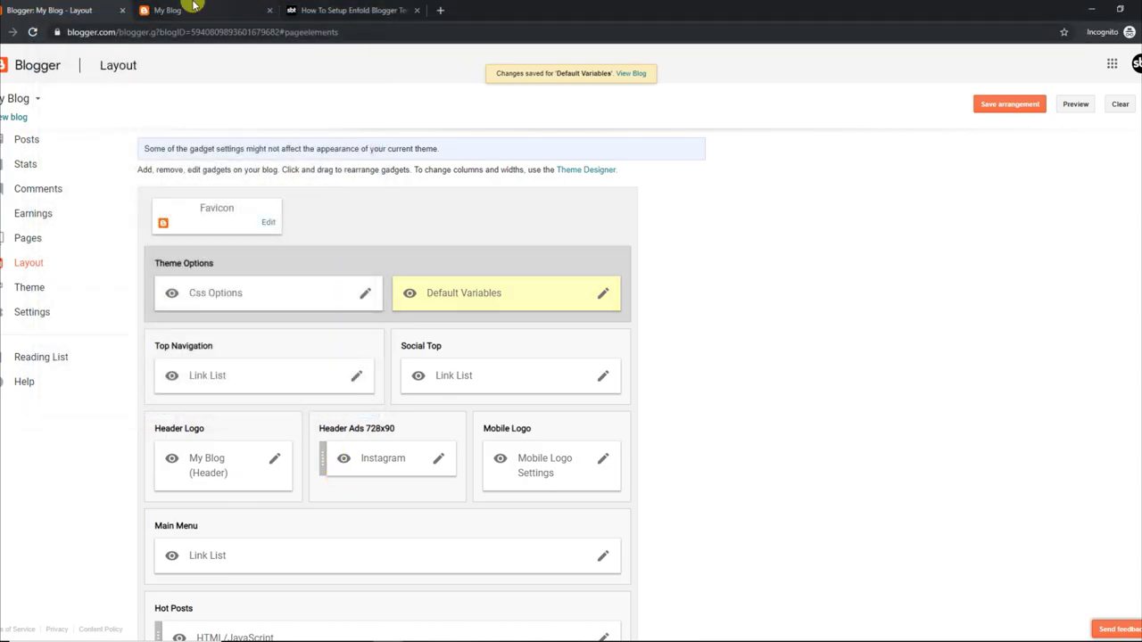
Reload the blog to check its home page, and return to the guide's Facebook Page Plugin section
left_click(170, 9)
left_click(33, 32)
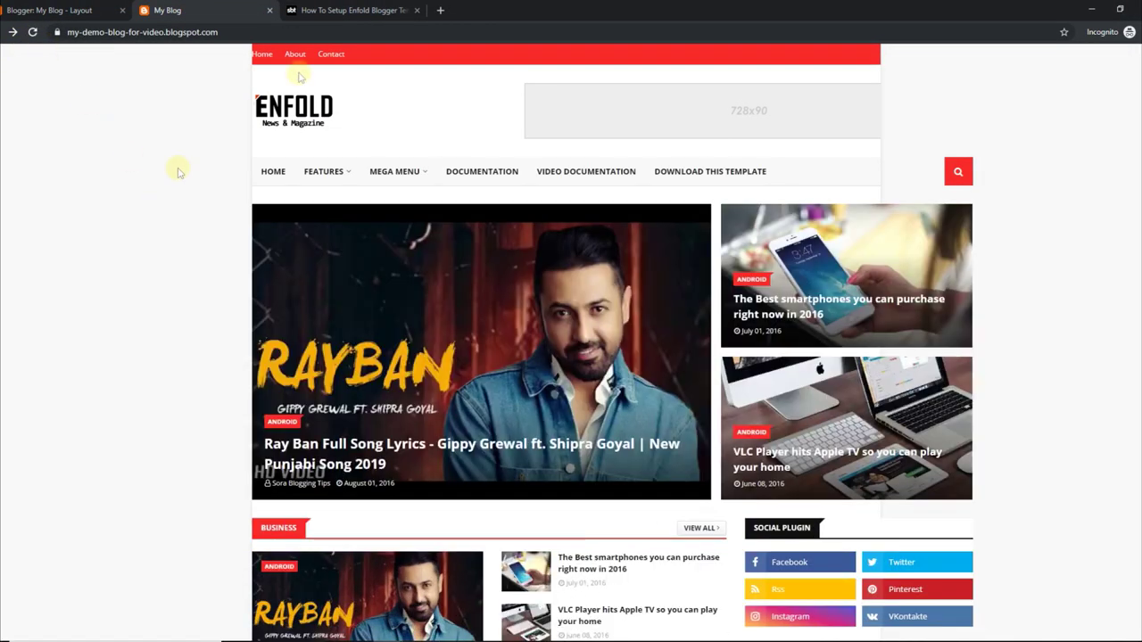
left_click(317, 10)
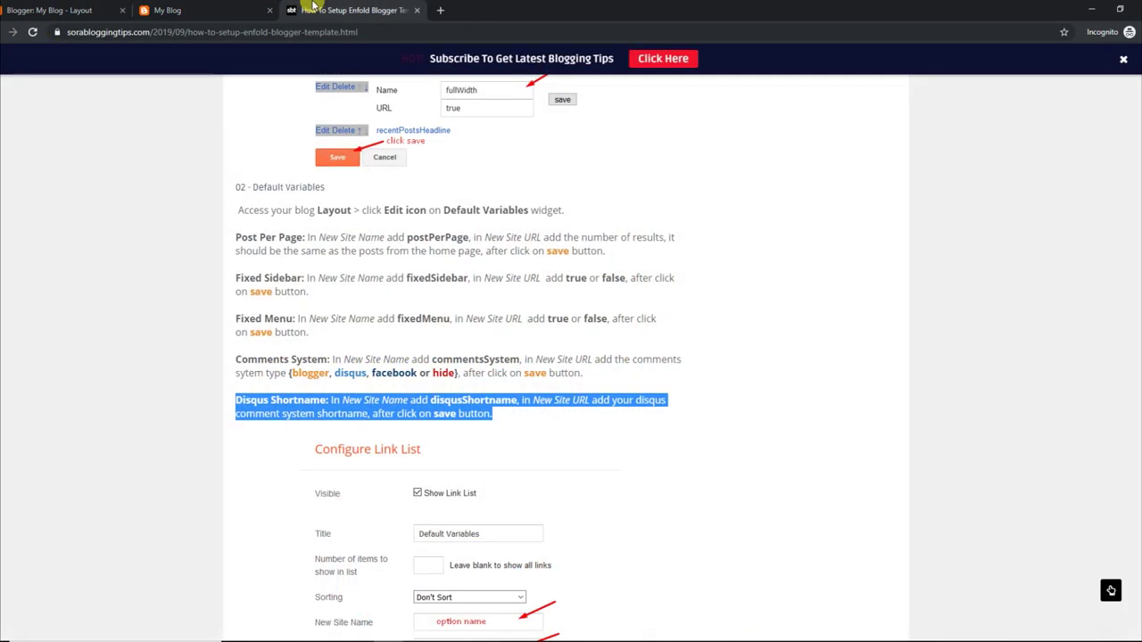
left_click(254, 10)
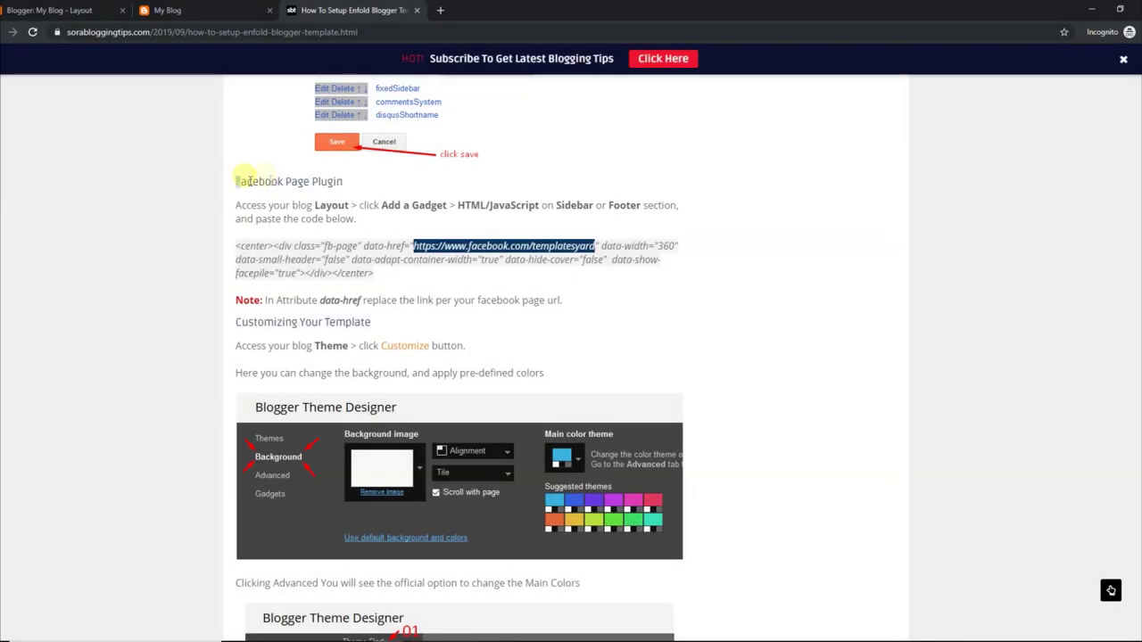
Read the guide's Facebook Page Plugin instructions and copy the fb-page embed code
left_click_drag(236, 182, 353, 182)
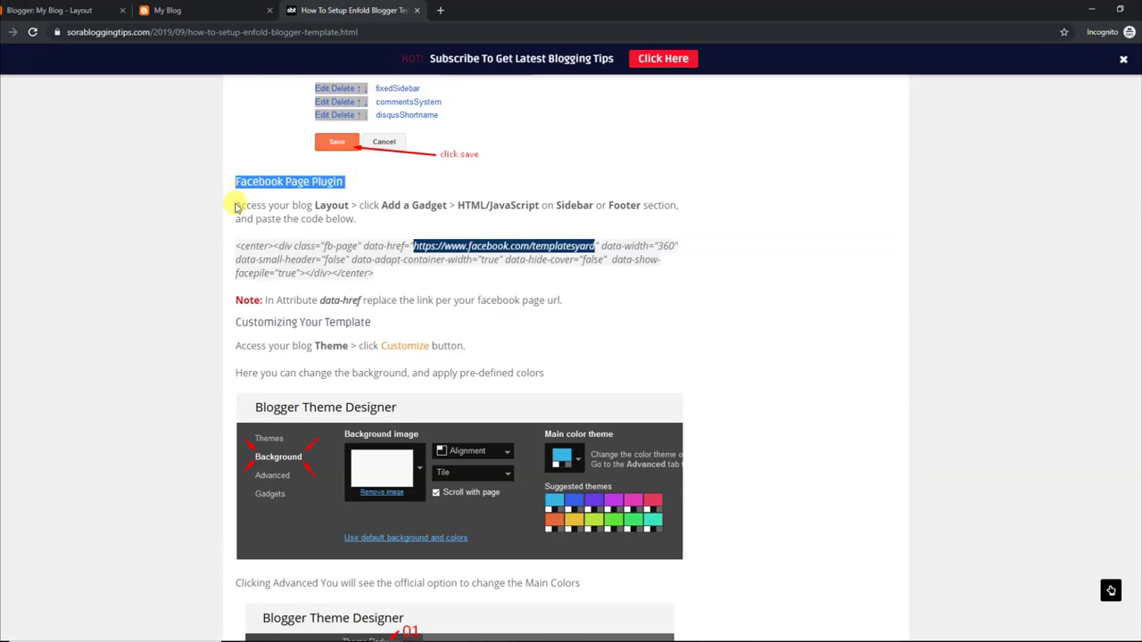
left_click_drag(236, 205, 353, 220)
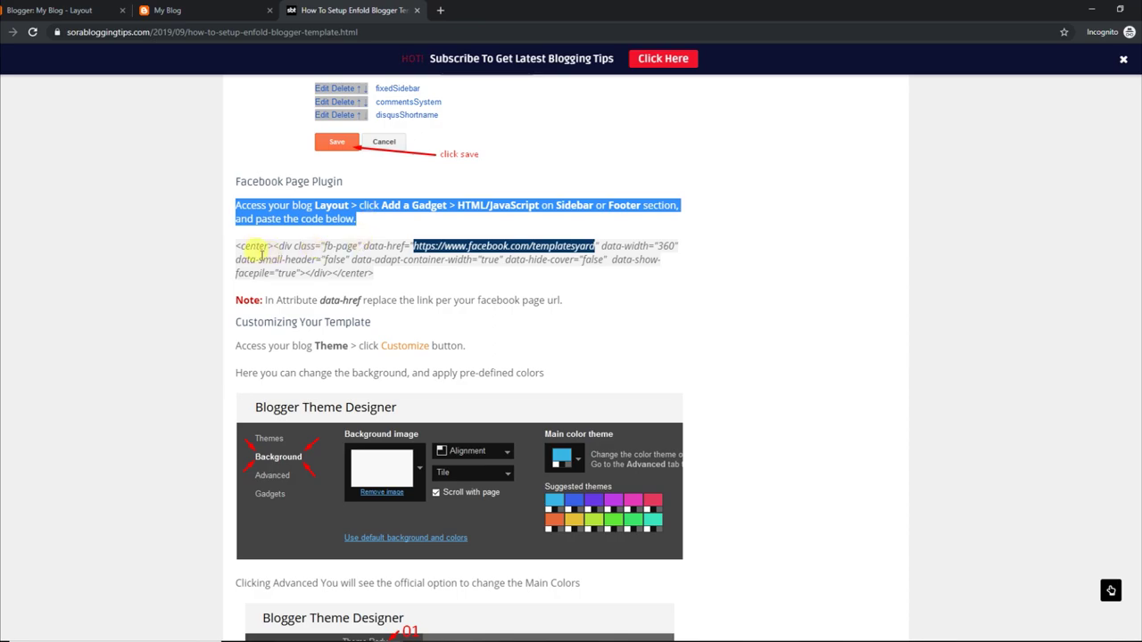
left_click_drag(238, 247, 388, 286)
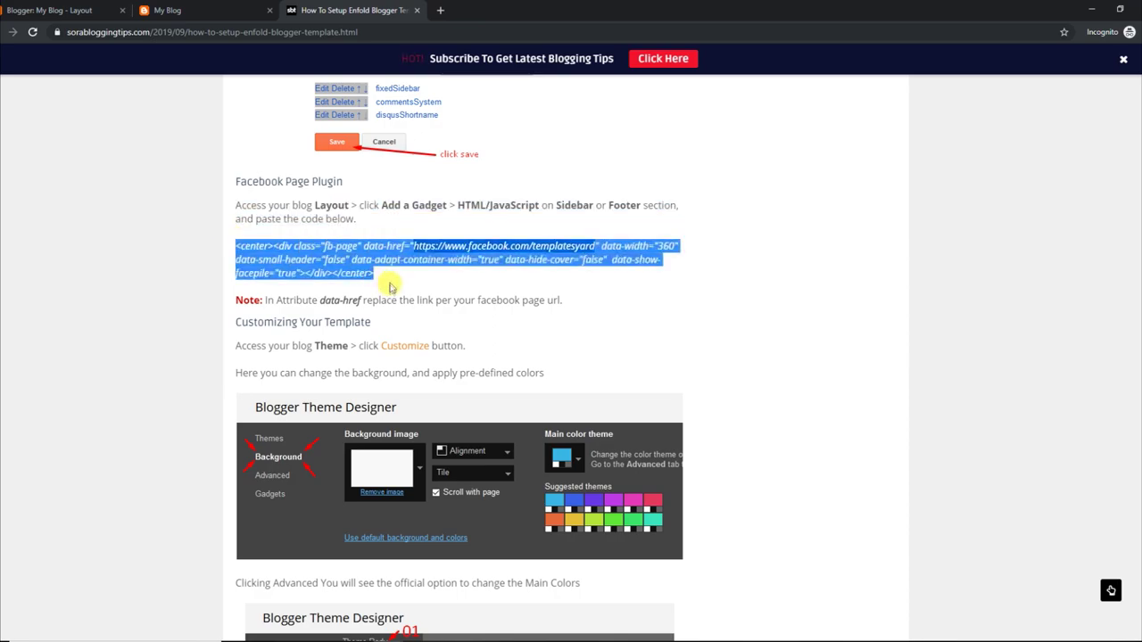
right_click(303, 259)
left_click(448, 274)
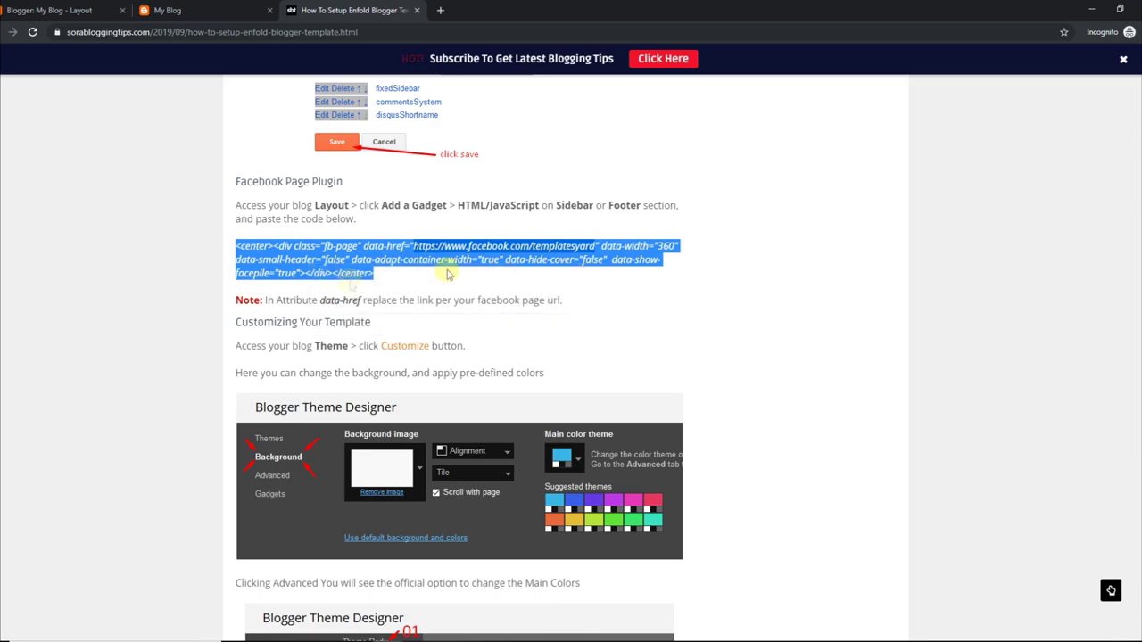
Look over the blog's home page and its sidebar area
left_click(230, 10)
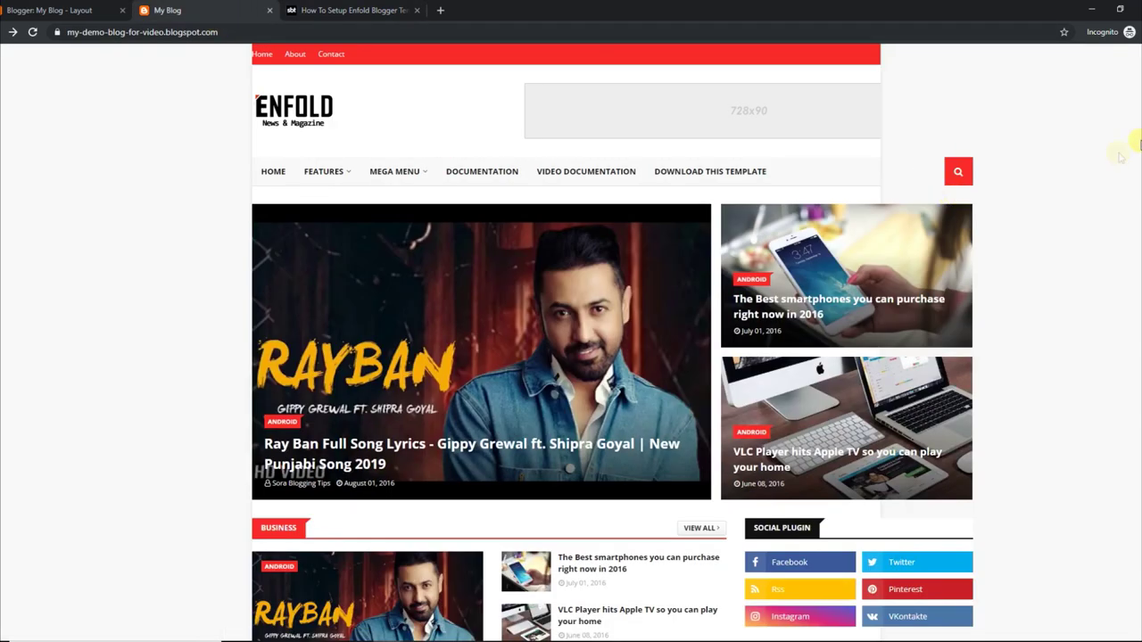
scroll(1135, 145, "down", 10)
scroll(1126, 615, "up", 9)
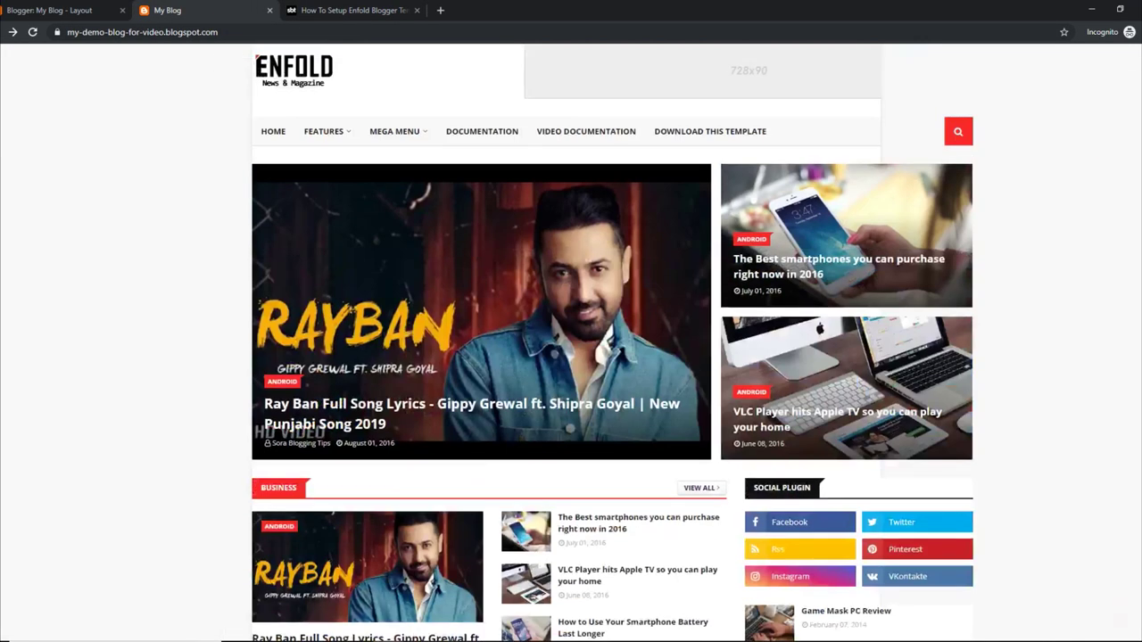
Add an HTML/JavaScript gadget to Sidebar Right (B) containing the copied Facebook page plugin code, and save it
left_click(89, 11)
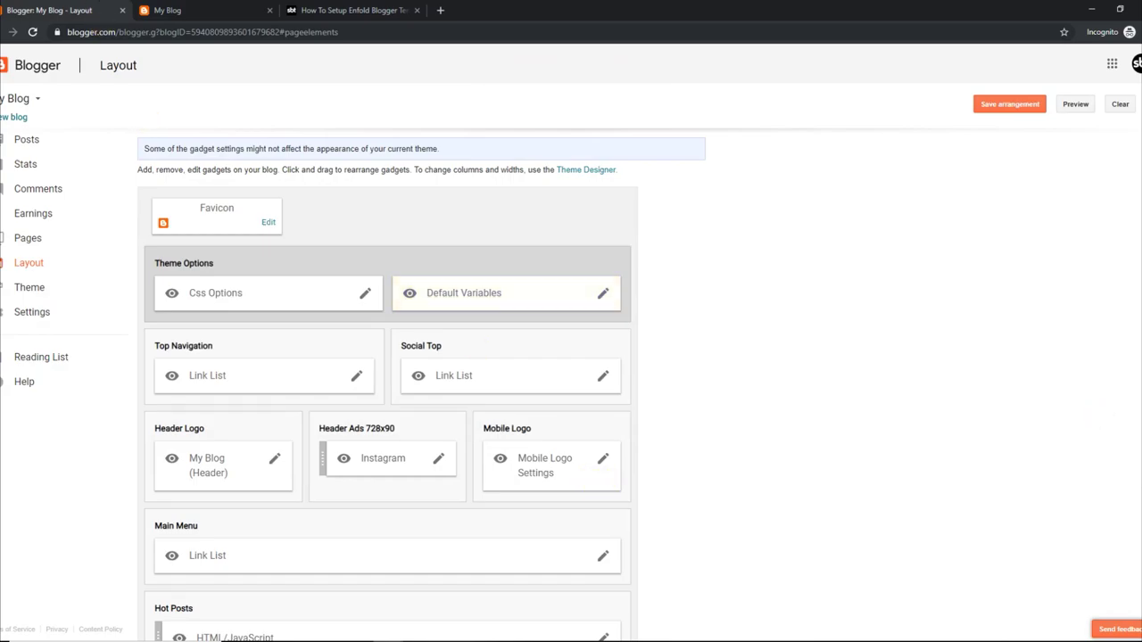
scroll(548, 270, "down", 7)
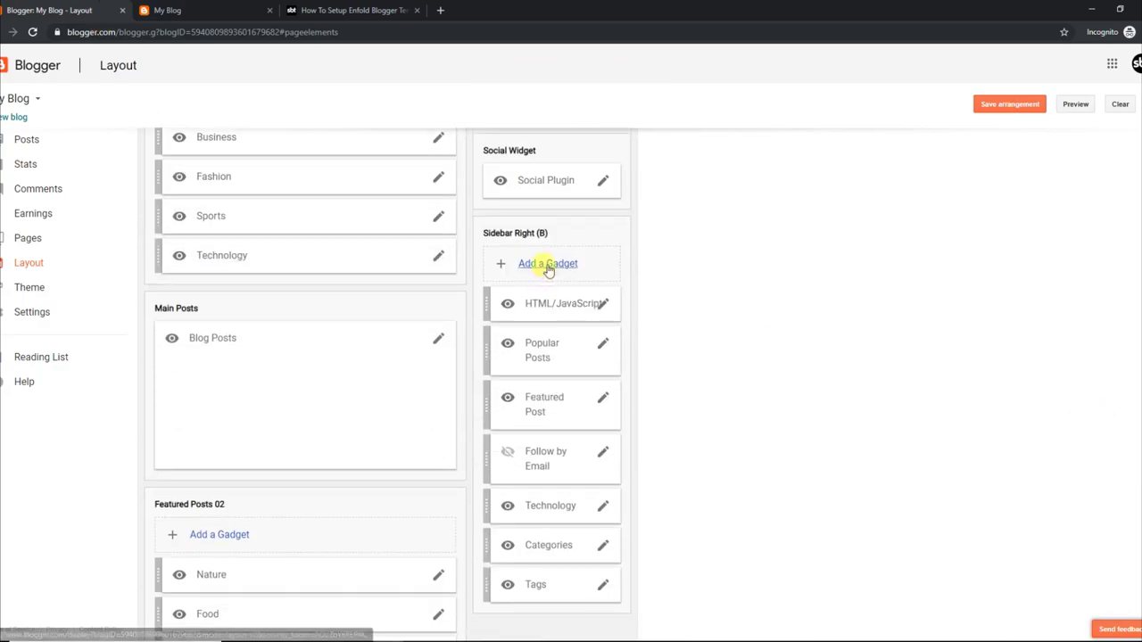
left_click(547, 264)
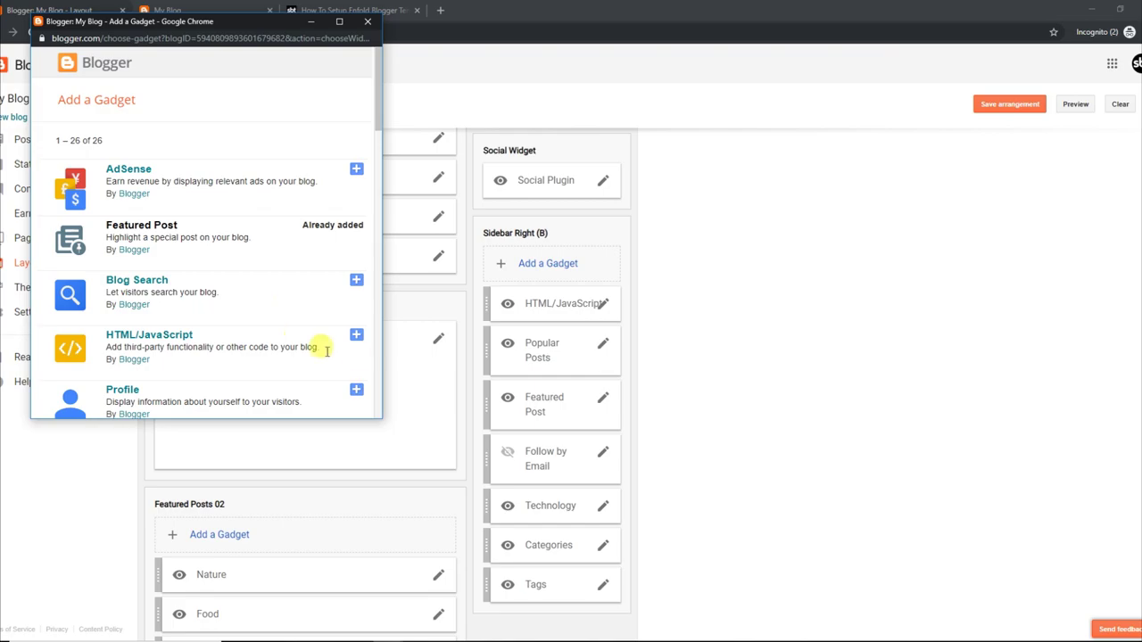
left_click(356, 335)
right_click(116, 241)
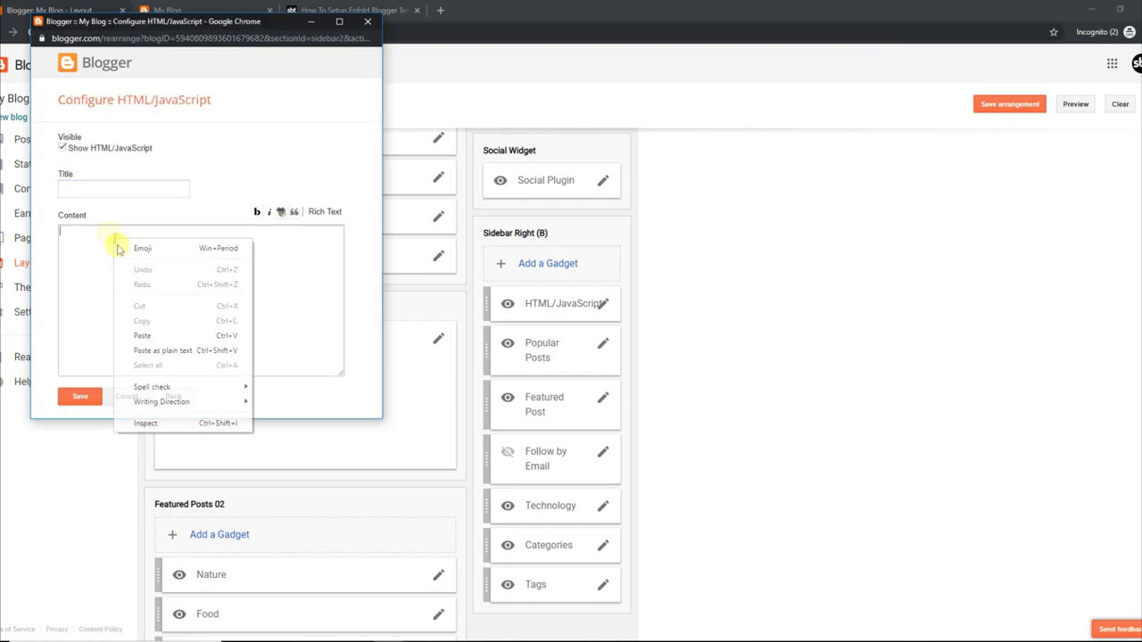
left_click(144, 336)
left_click(80, 396)
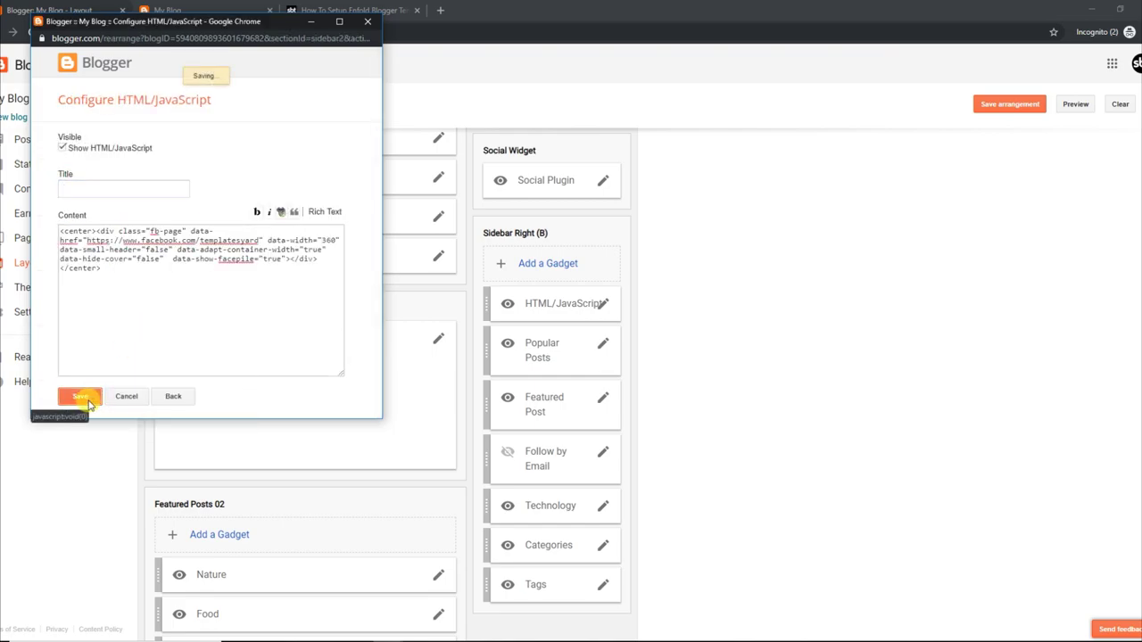
Reload the blog and check the Facebook page plugin in the home page's sidebar
left_click(223, 9)
left_click(35, 32)
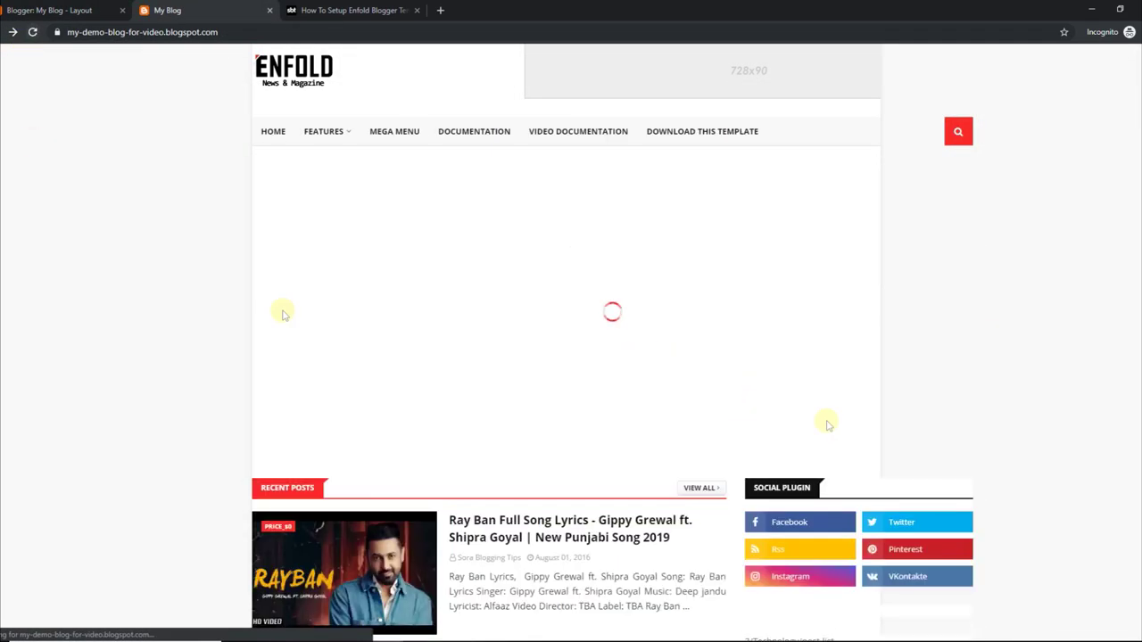
scroll(612, 342, "down", 4)
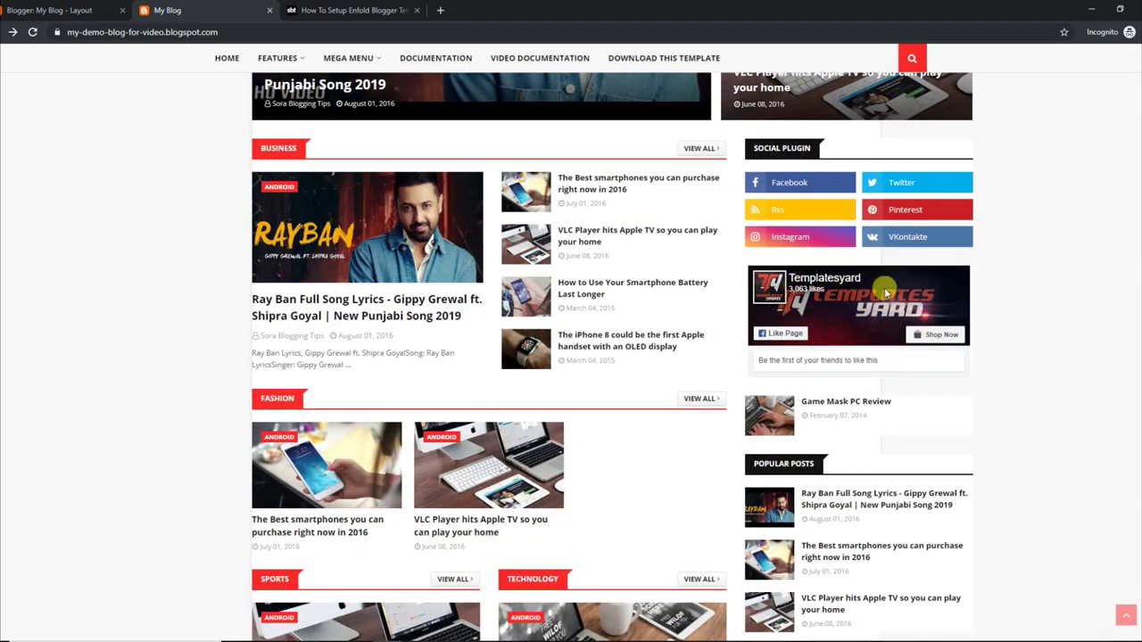
Read the guide's Customizing Your Template section on changing the background, pre-defined colors and main colors
scroll(611, 357, "up", 5)
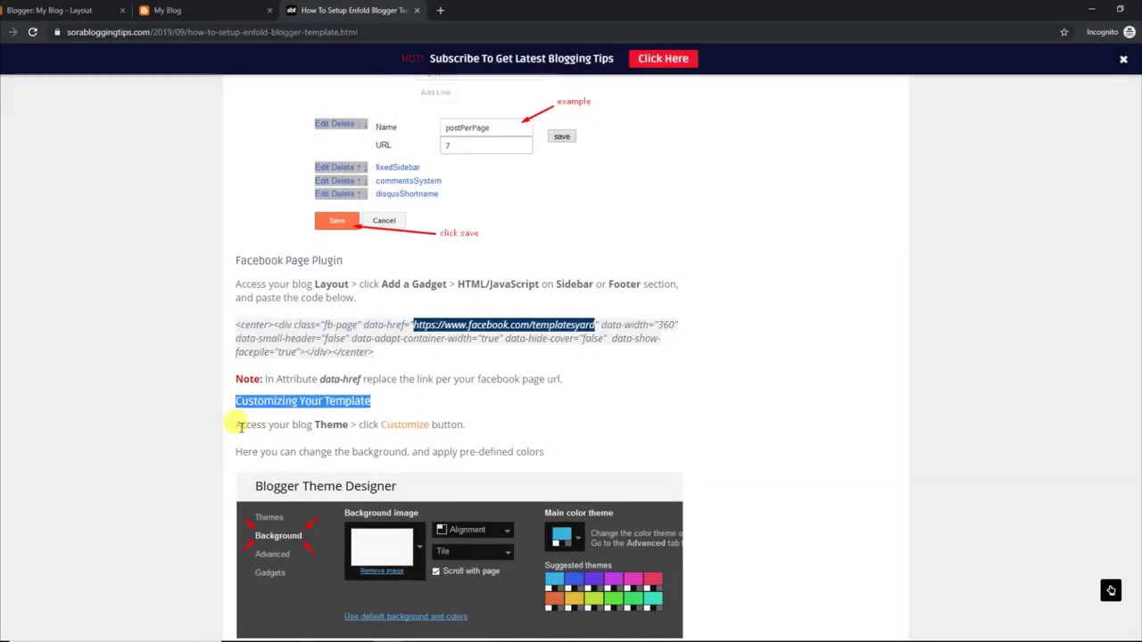
left_click_drag(237, 426, 499, 426)
left_click_drag(239, 450, 572, 452)
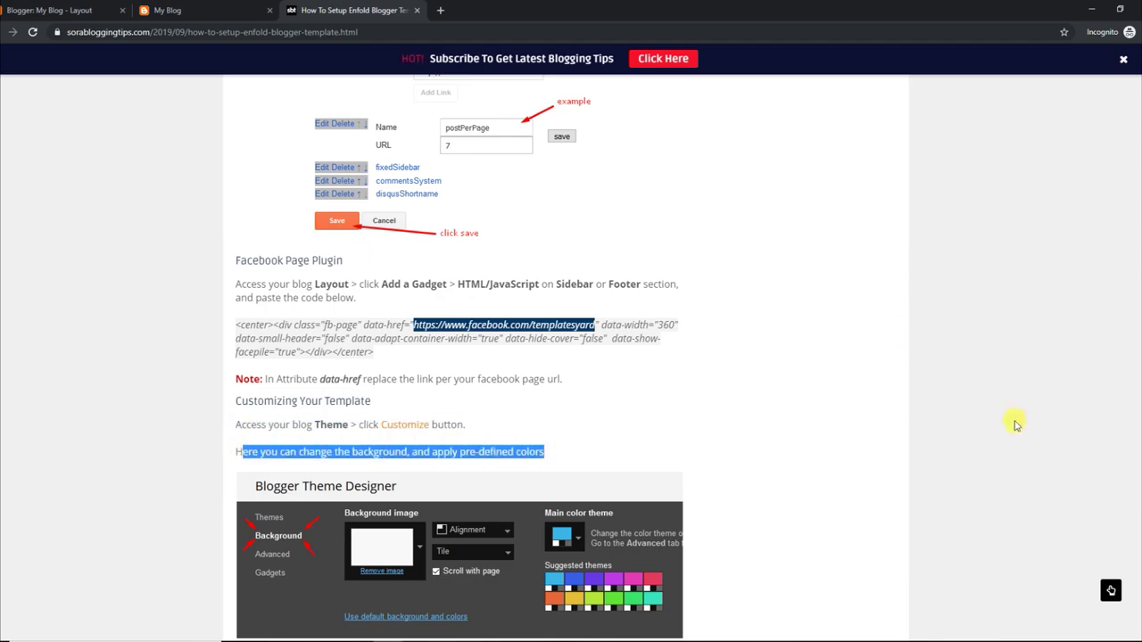
scroll(312, 247, "down", 3)
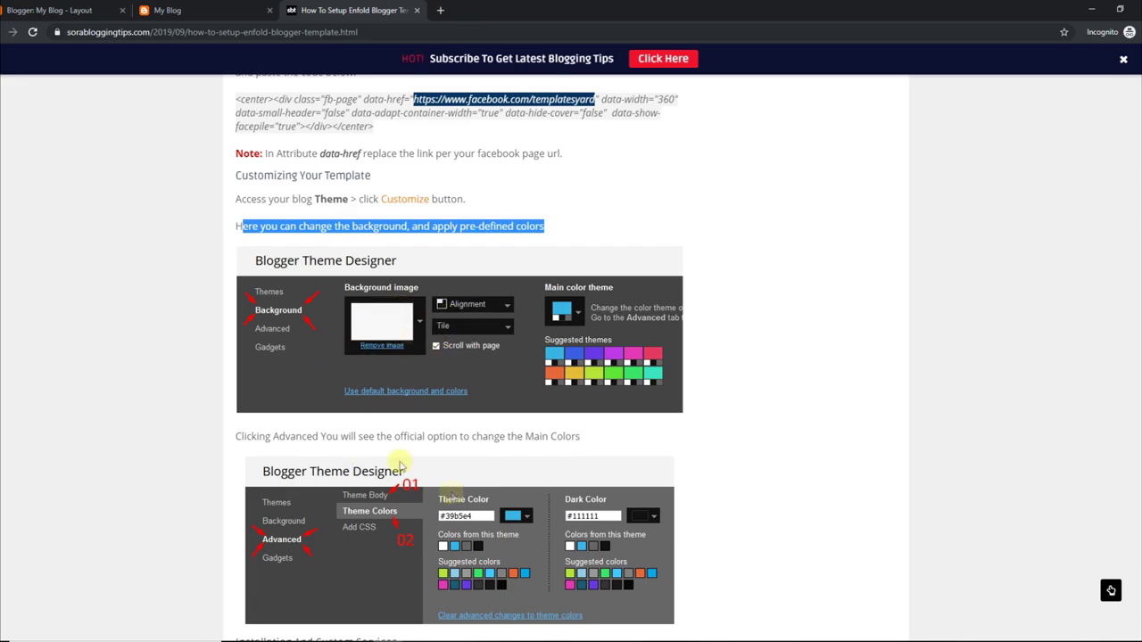
Open the Background settings of the Blogger Theme Designer for the blog's live theme
left_click(205, 7)
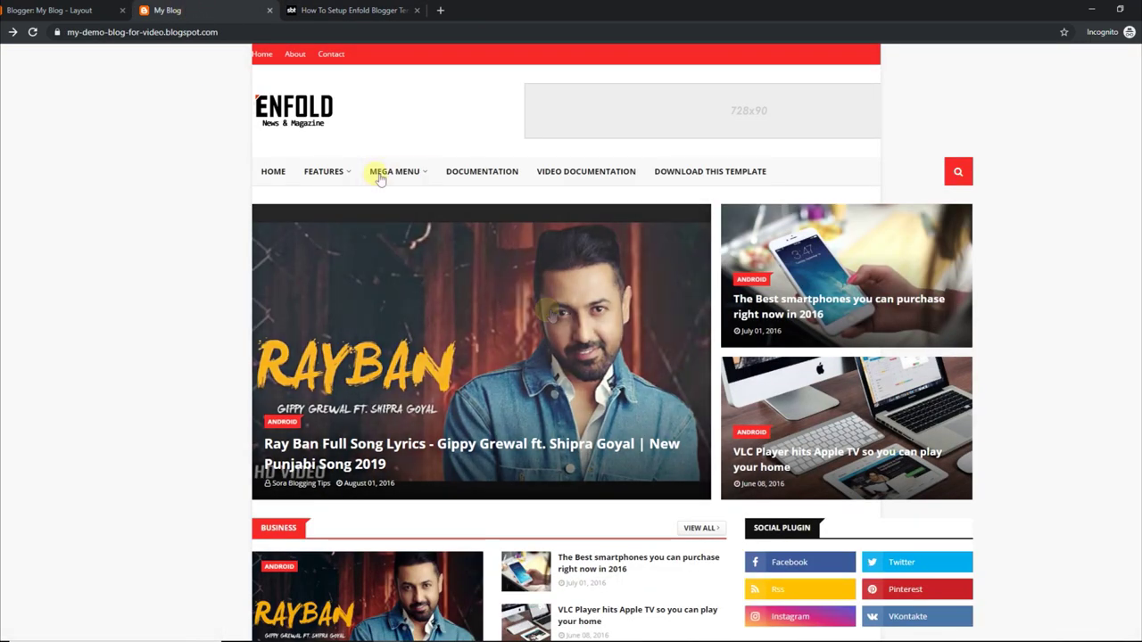
left_click(14, 10)
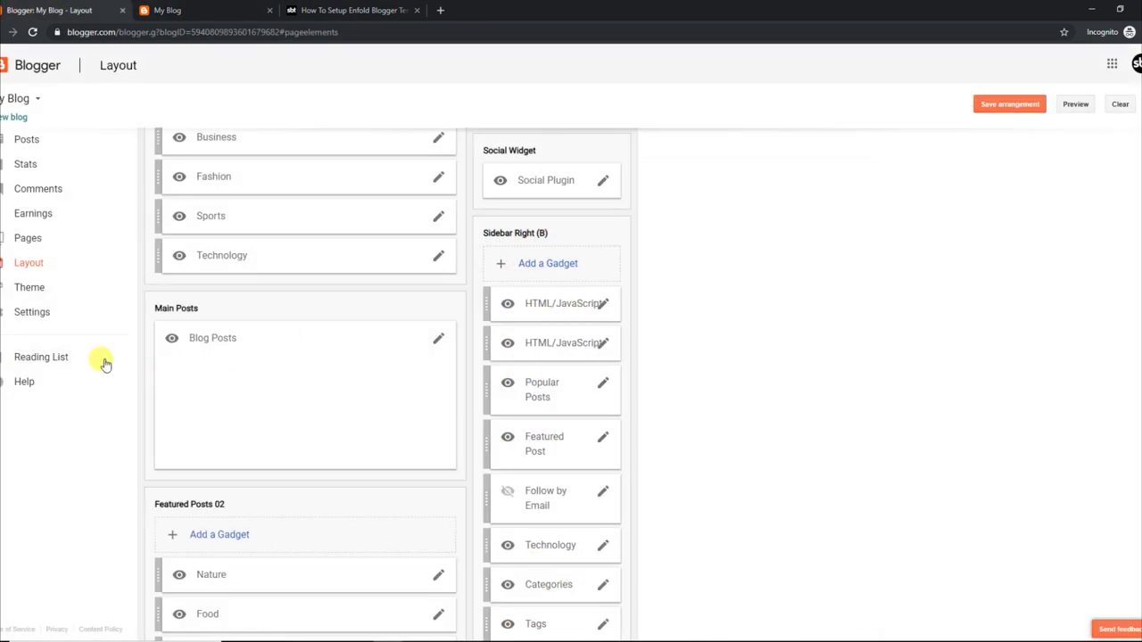
left_click(55, 292)
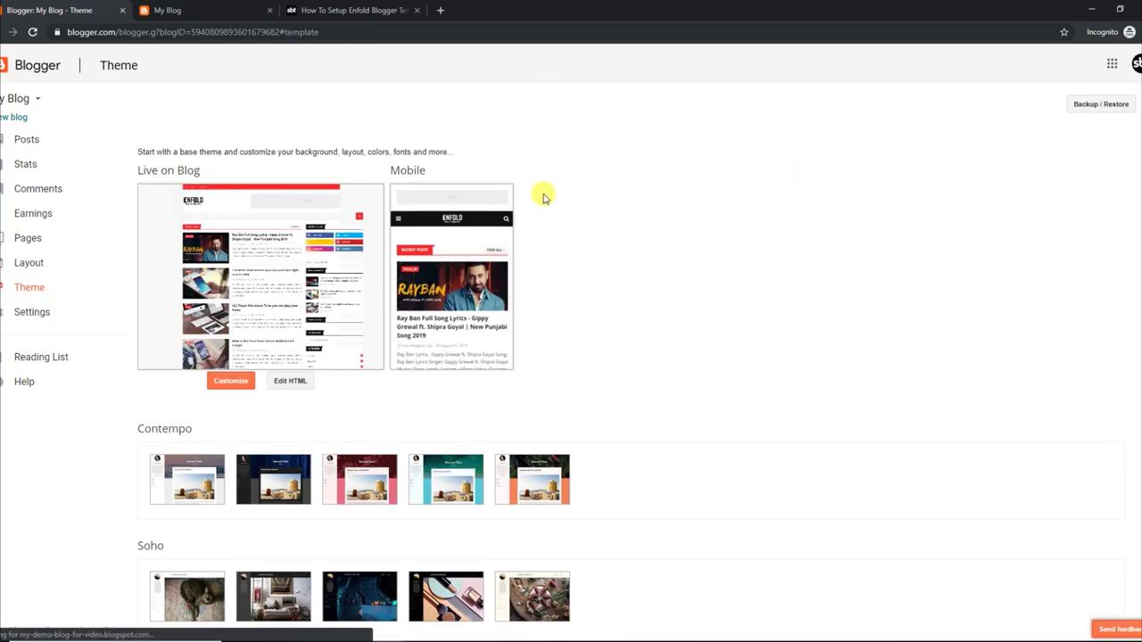
left_click(294, 384)
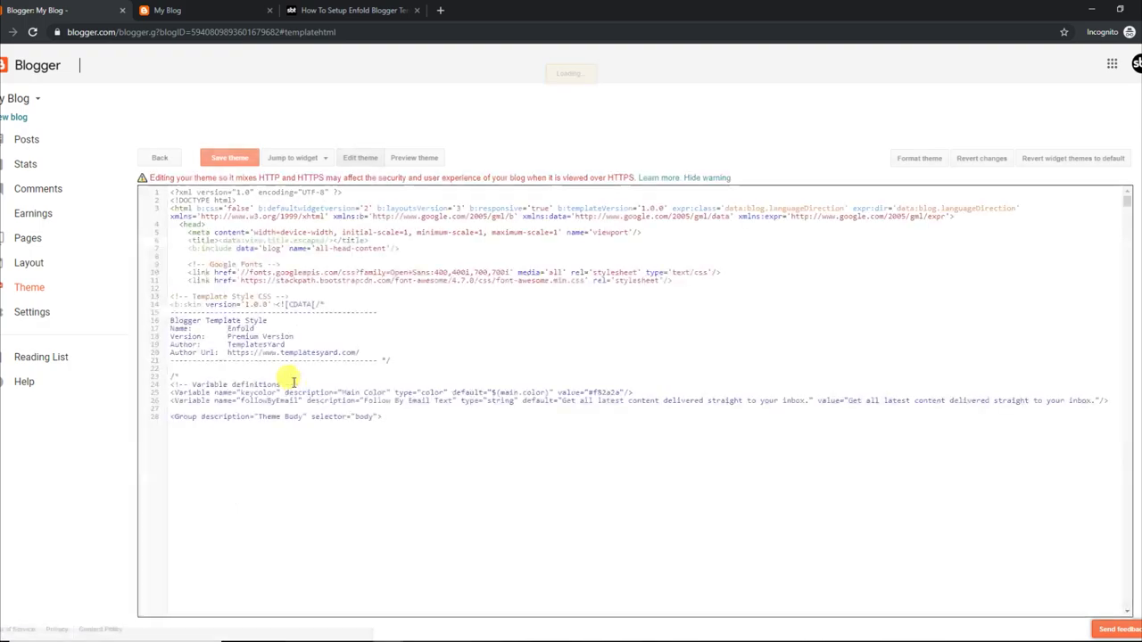
left_click(9, 31)
left_click(229, 385)
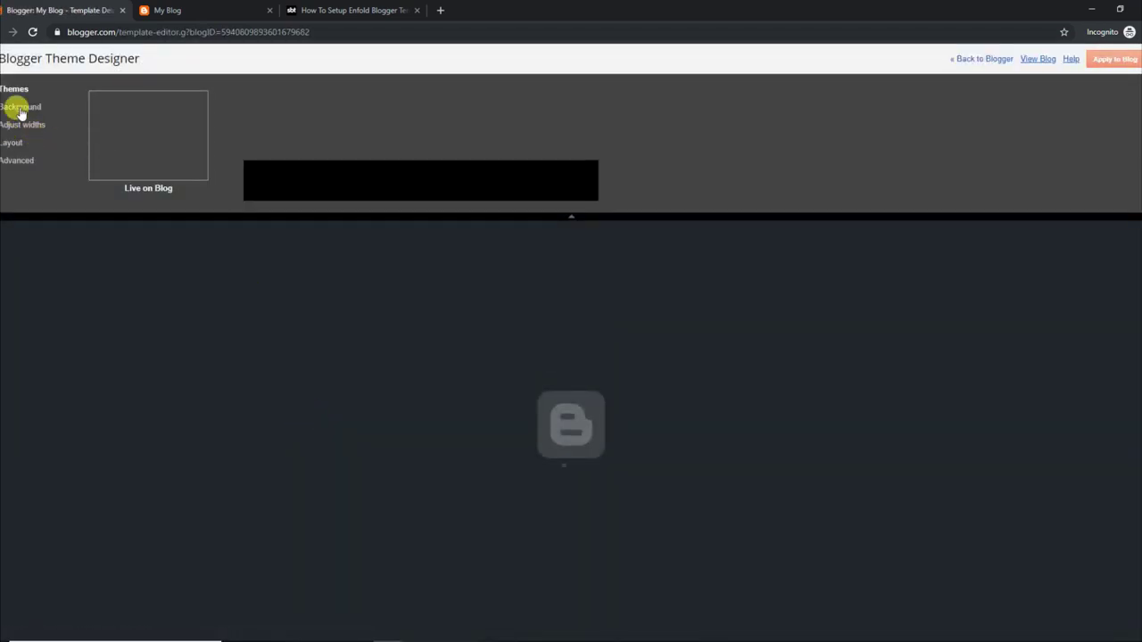
left_click(20, 109)
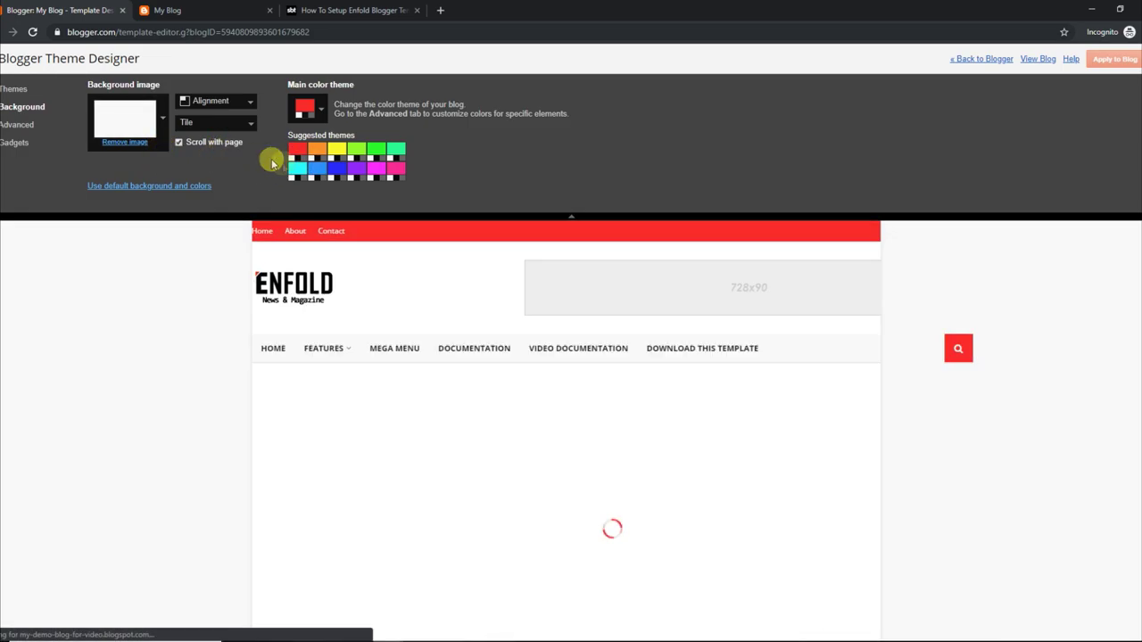
Try the orange suggested theme, choose the purple one as the main color theme, and expand the blog preview
left_click(316, 150)
left_click(356, 167)
scroll(1106, 268, "down", 10)
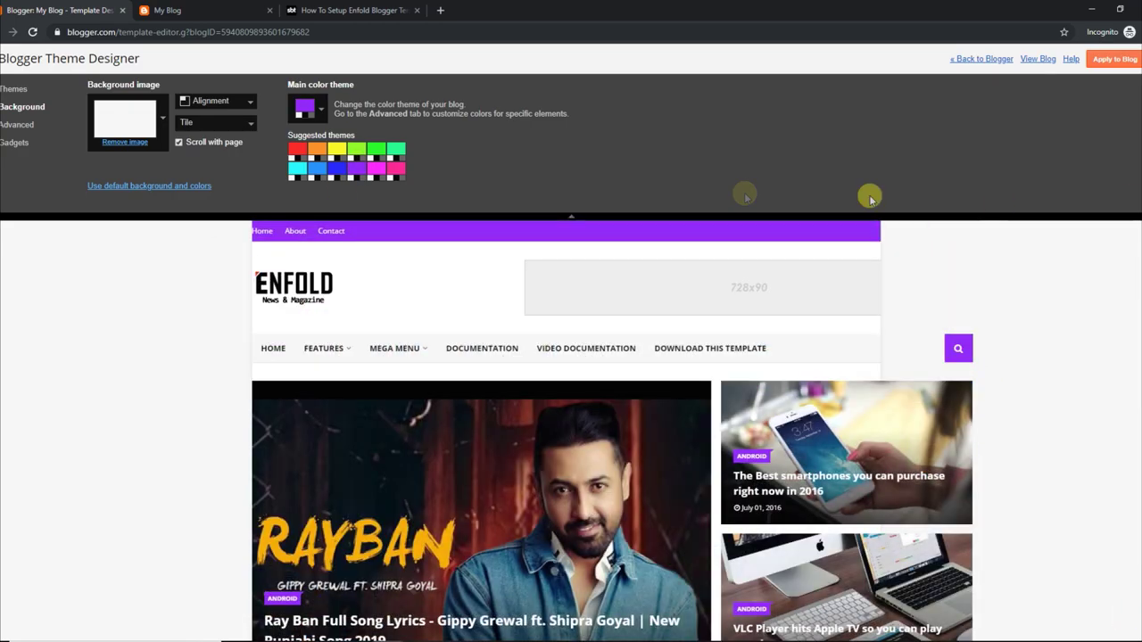
left_click(567, 218)
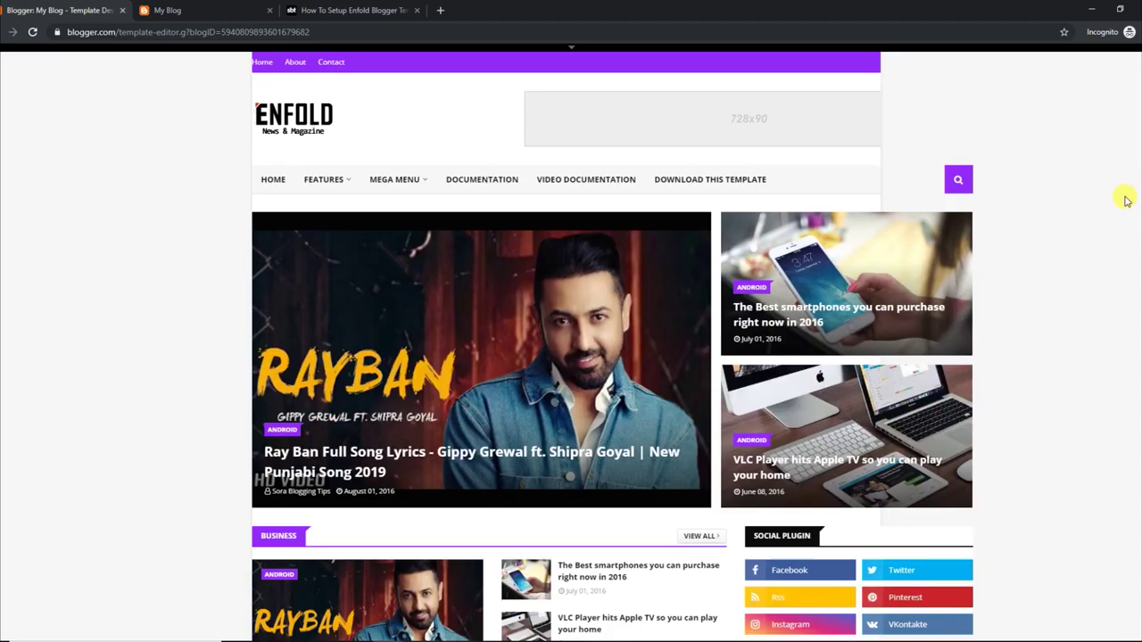